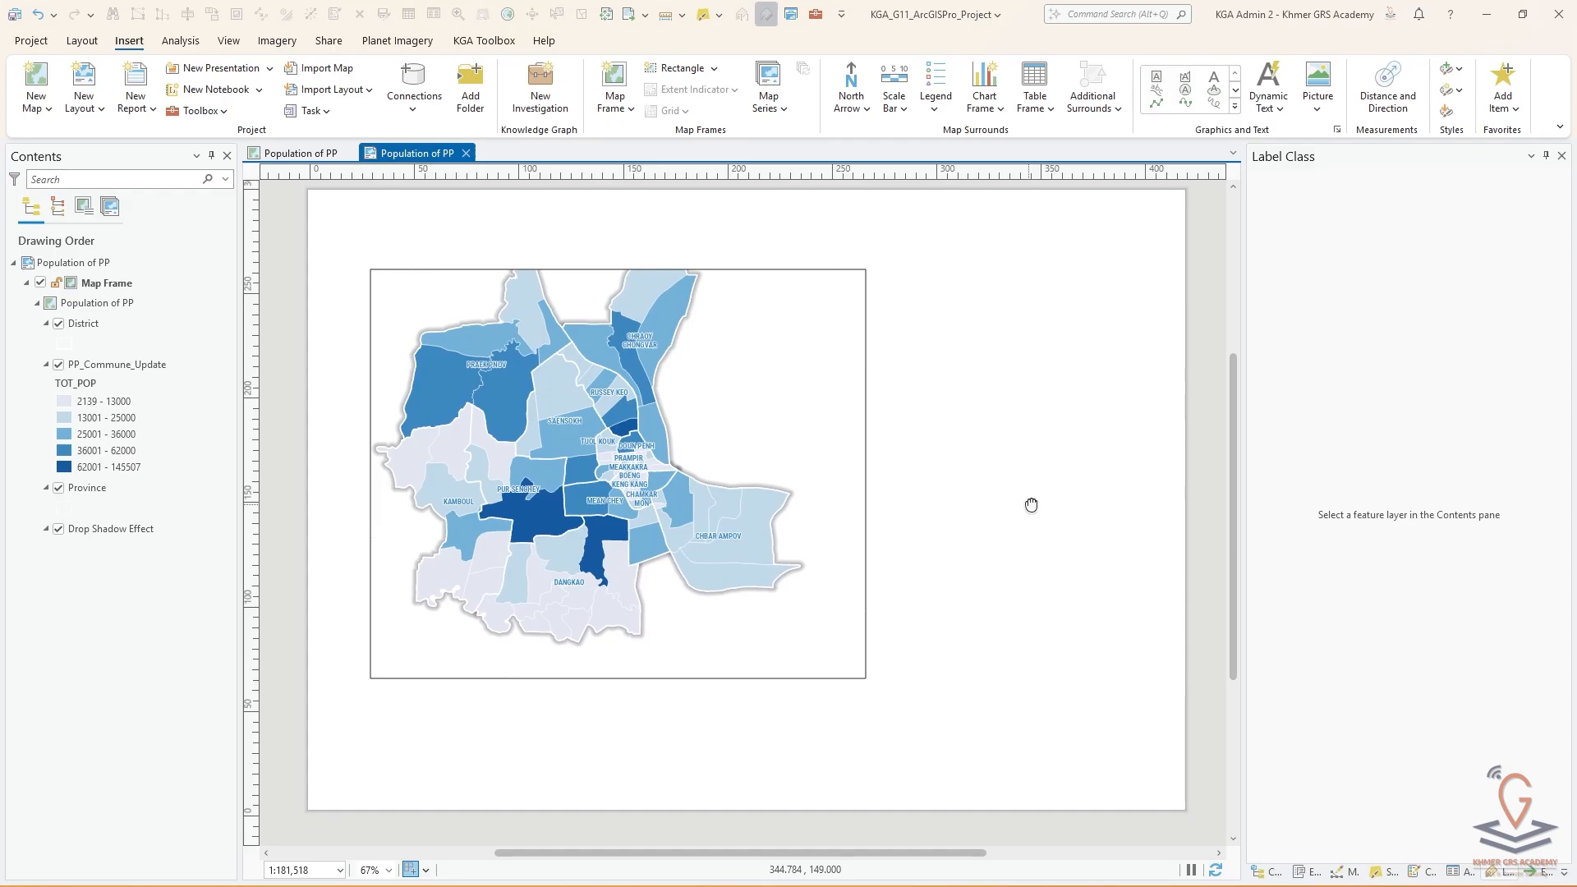
Step: Draw a rectangle graphic that covers the entire layout page
click(1234, 106)
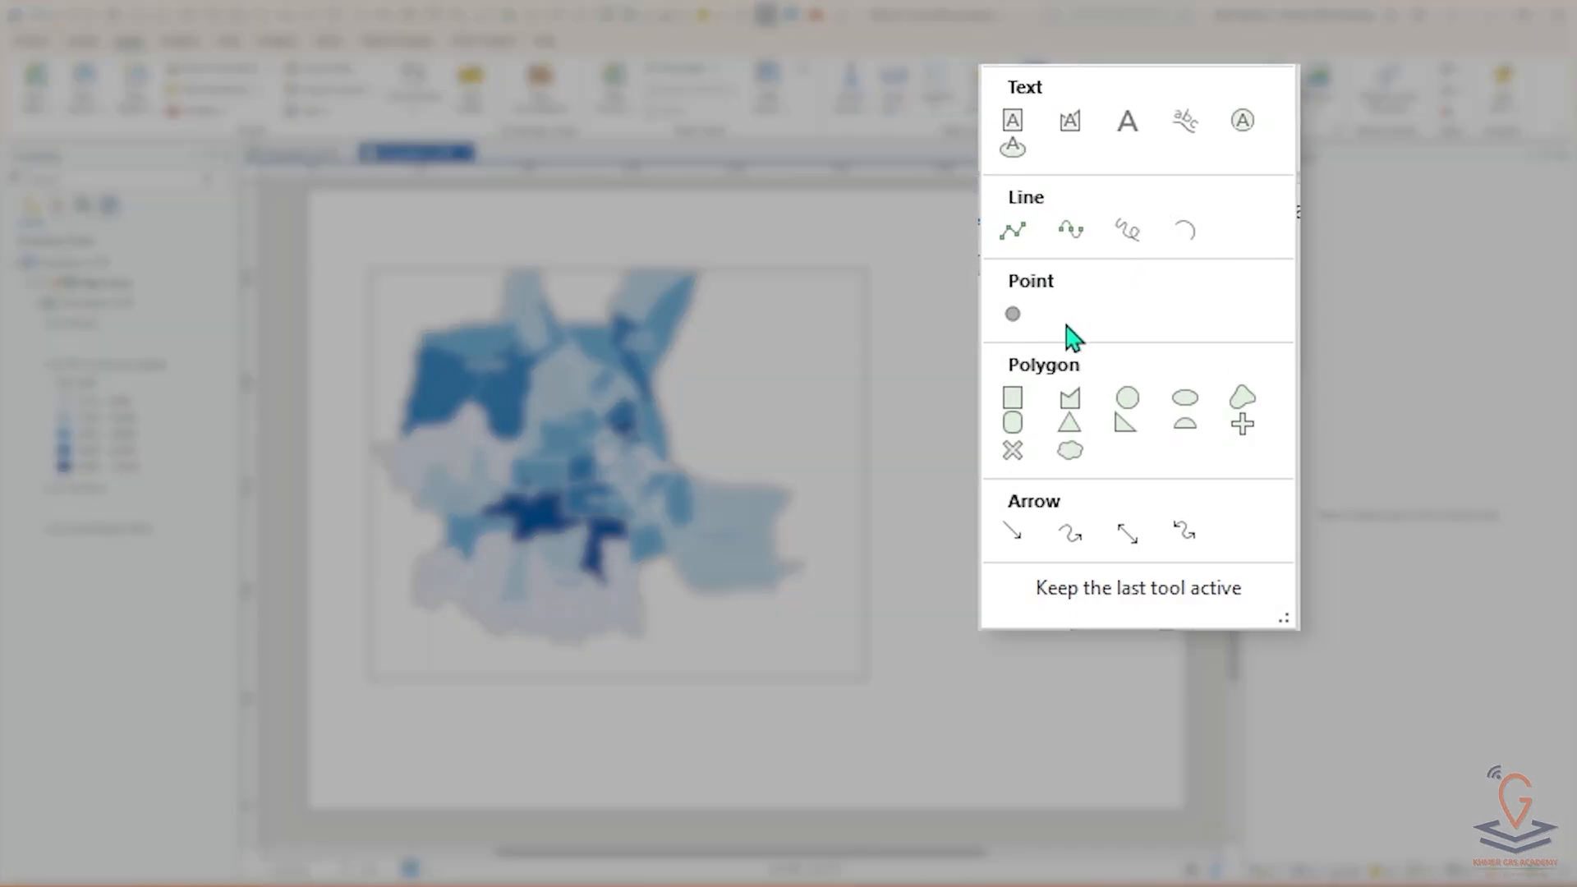
click(1016, 402)
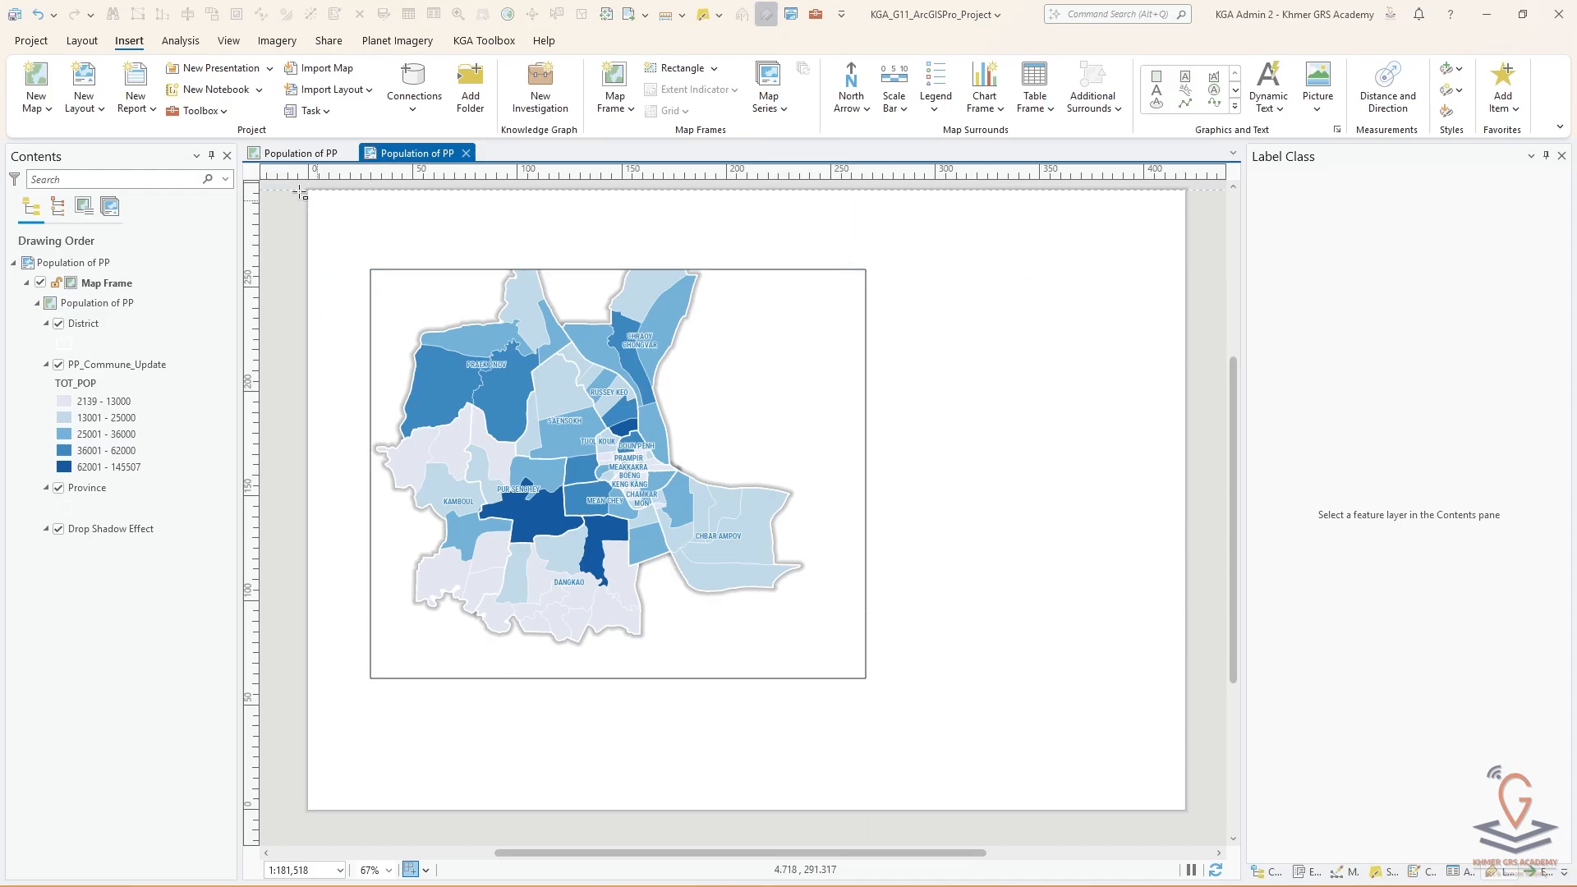
drag(308, 191, 1187, 808)
drag(1199, 652, 1182, 656)
mouse_move(972, 491)
mouse_down()
mouse_move(983, 520)
mouse_move(964, 496)
mouse_up()
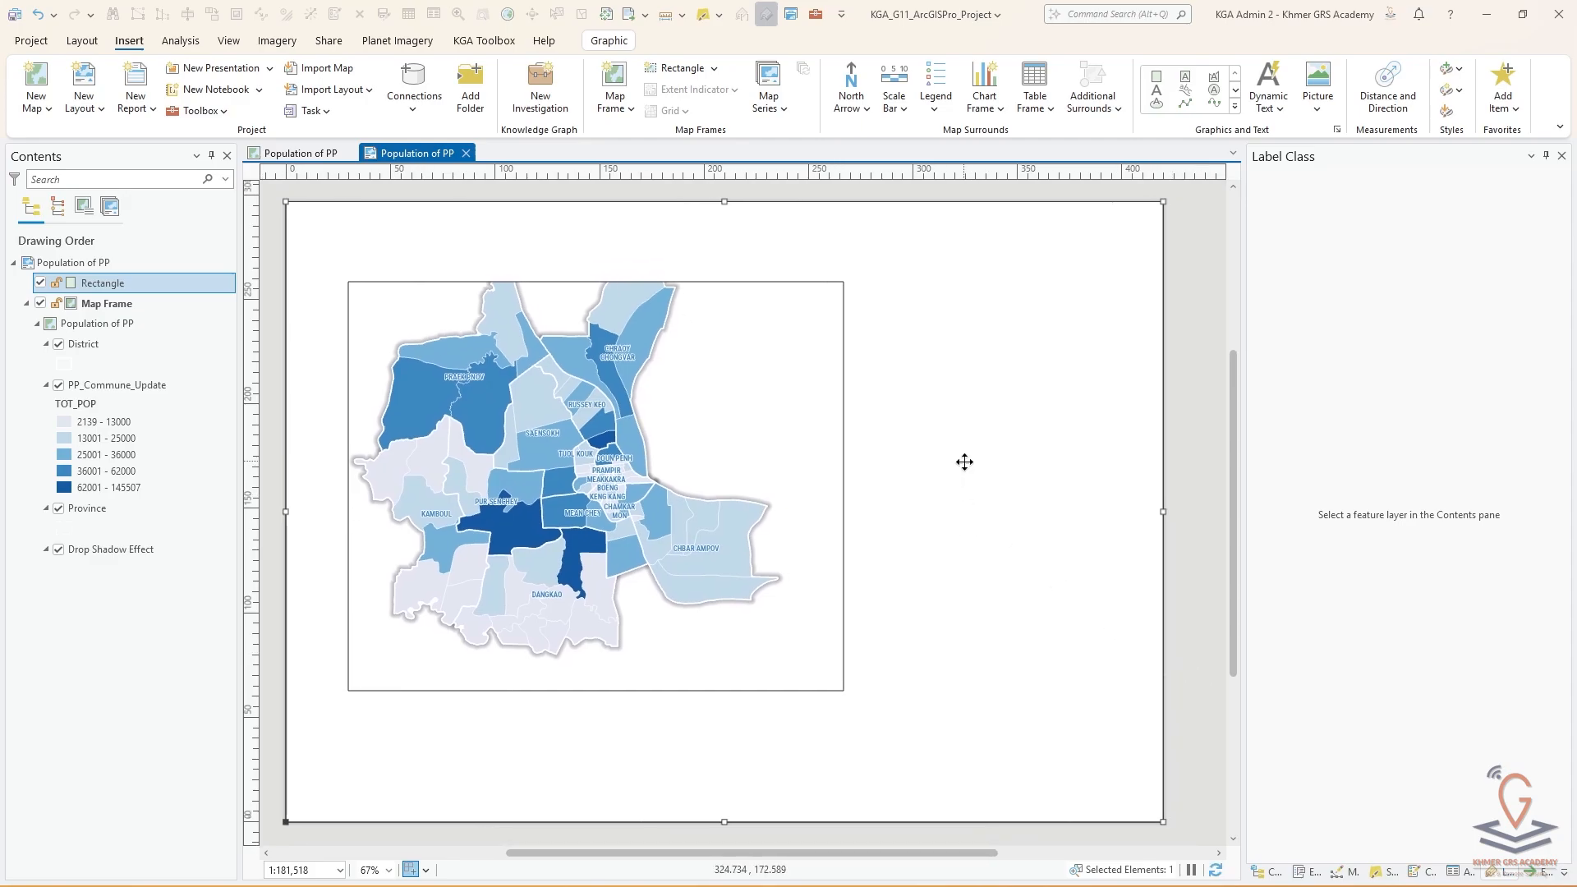
Step: Open the rectangle's symbol properties and delete its solid stroke layer so only the fill layer is kept
right_click(964, 462)
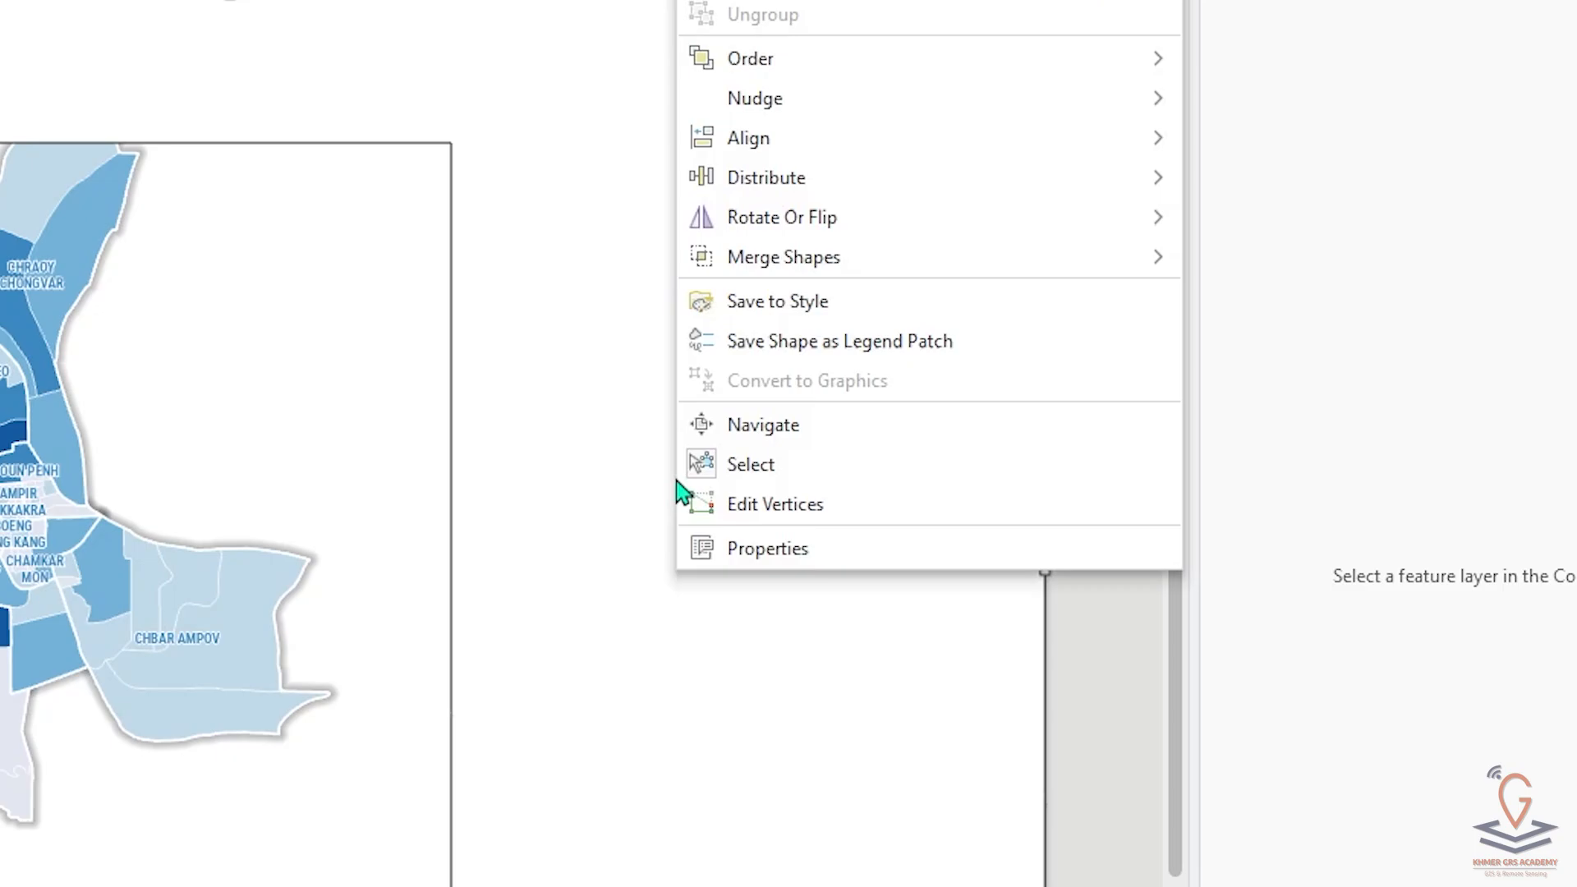
click(996, 492)
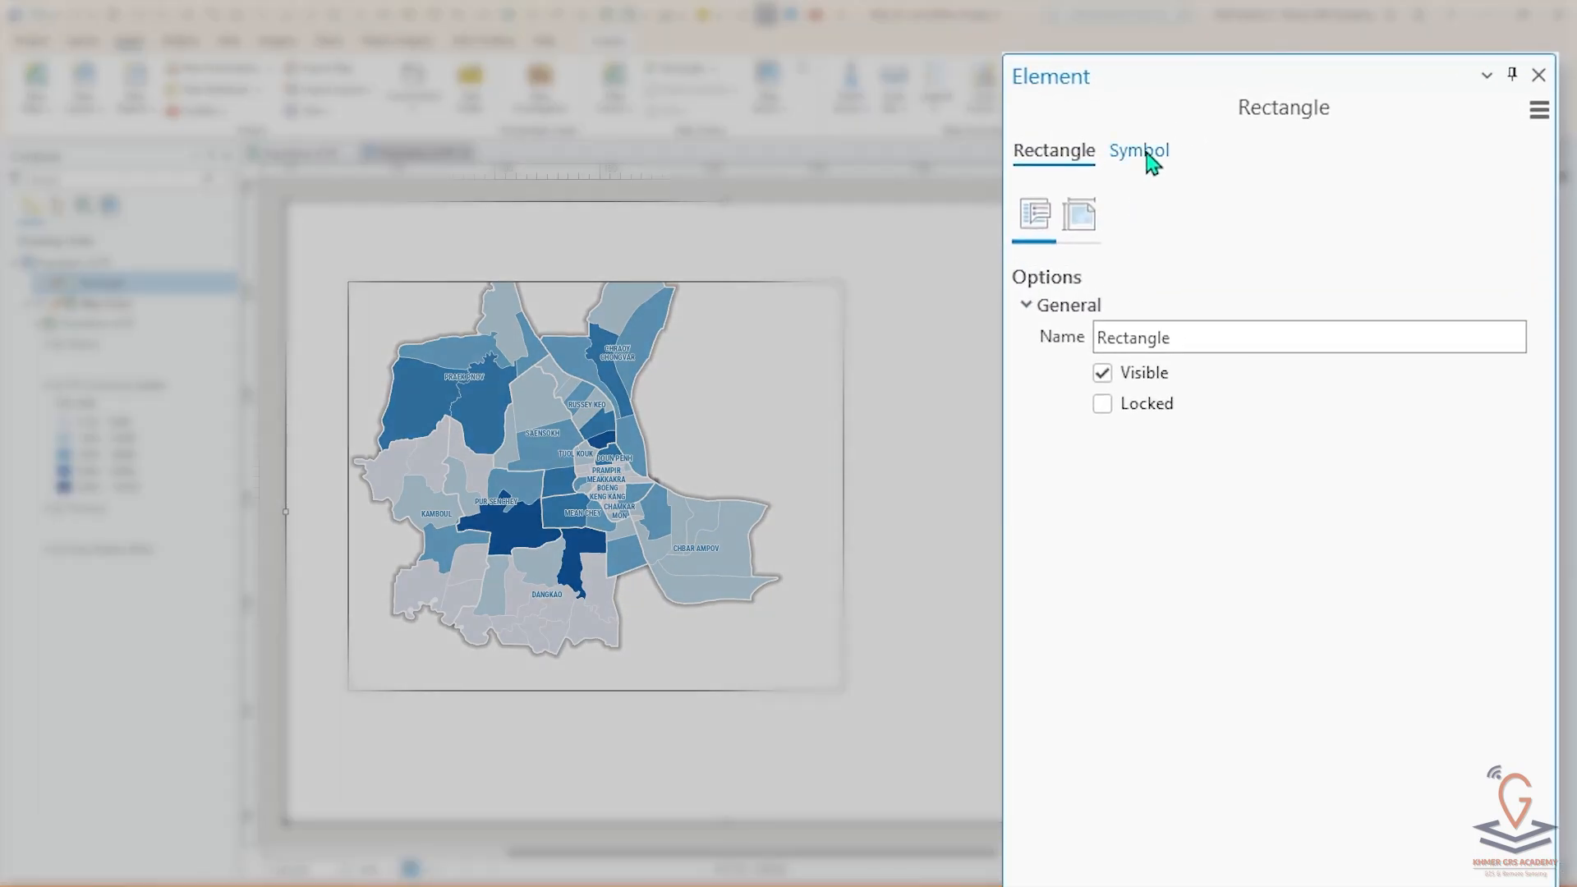
click(1326, 199)
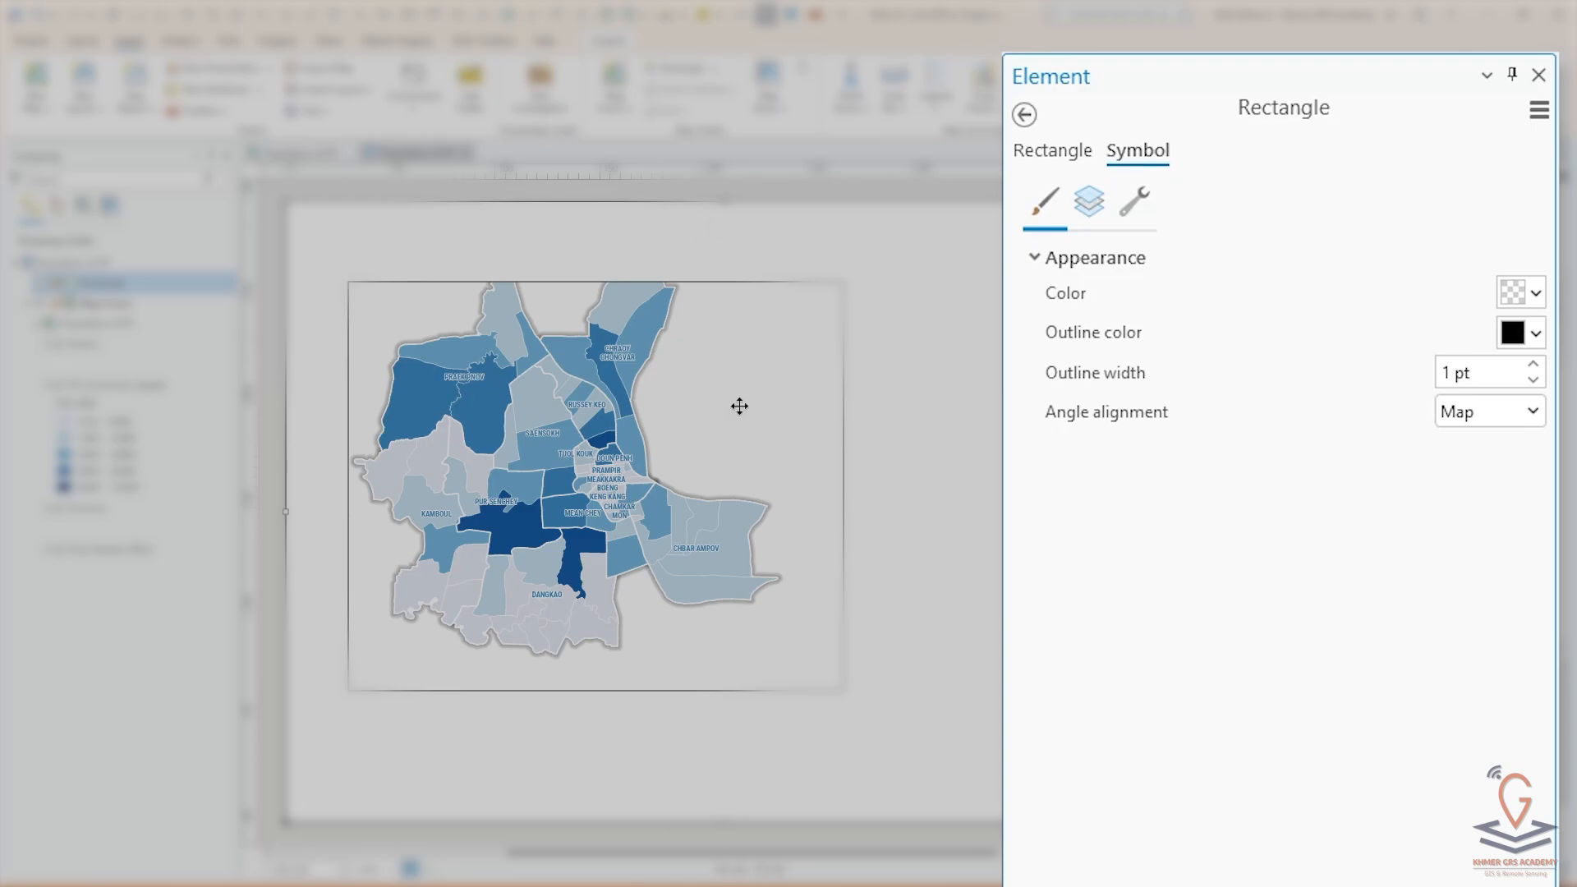
drag(689, 481, 695, 466)
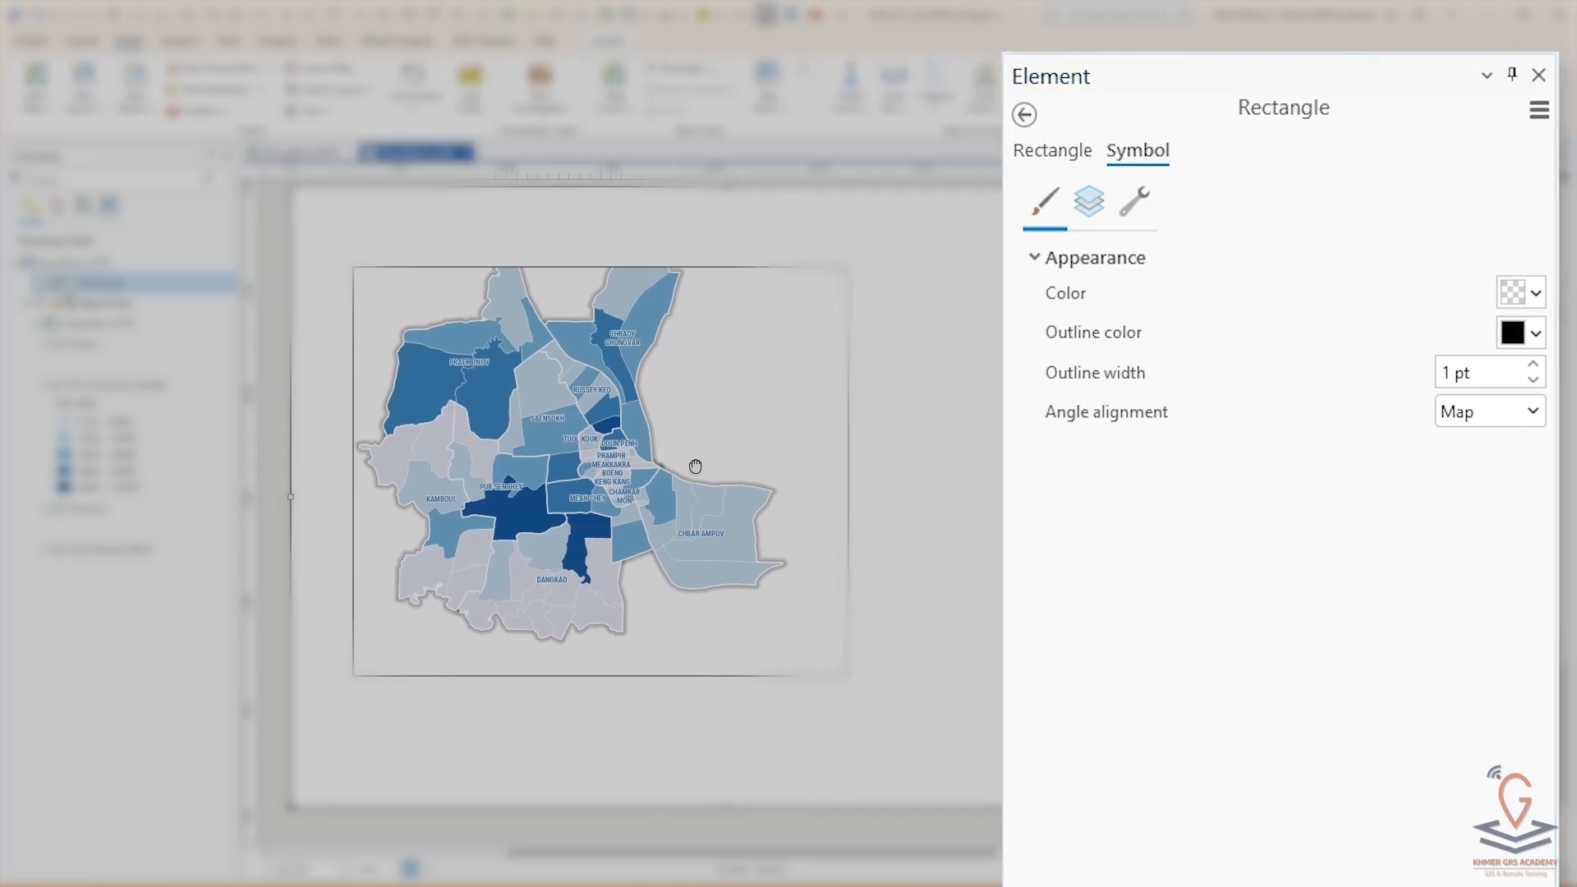
click(1093, 204)
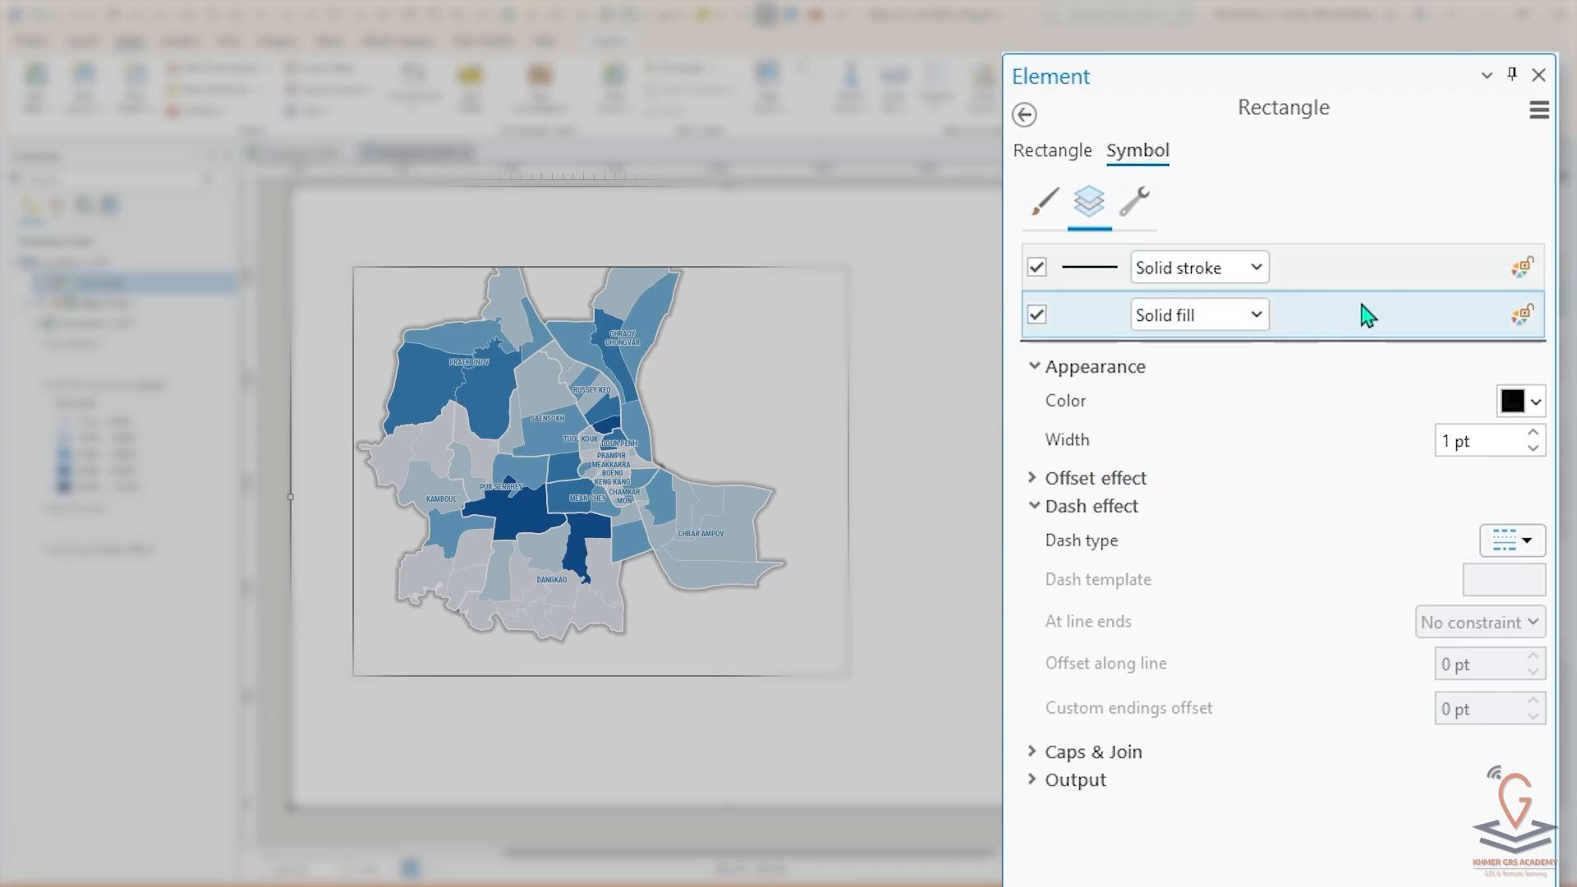
click(1138, 194)
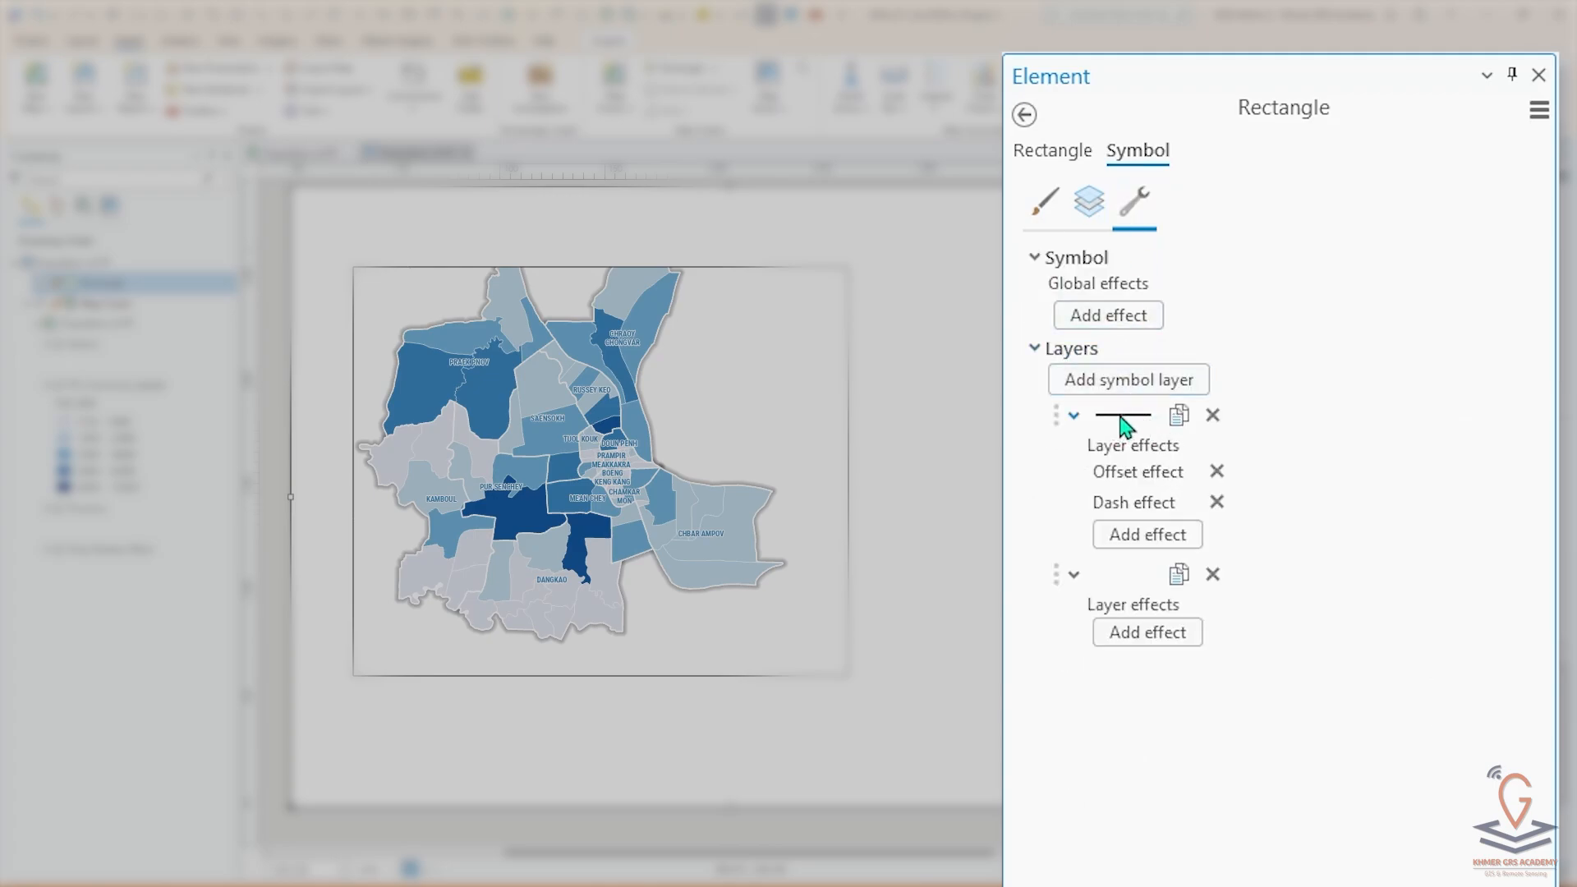
click(1212, 414)
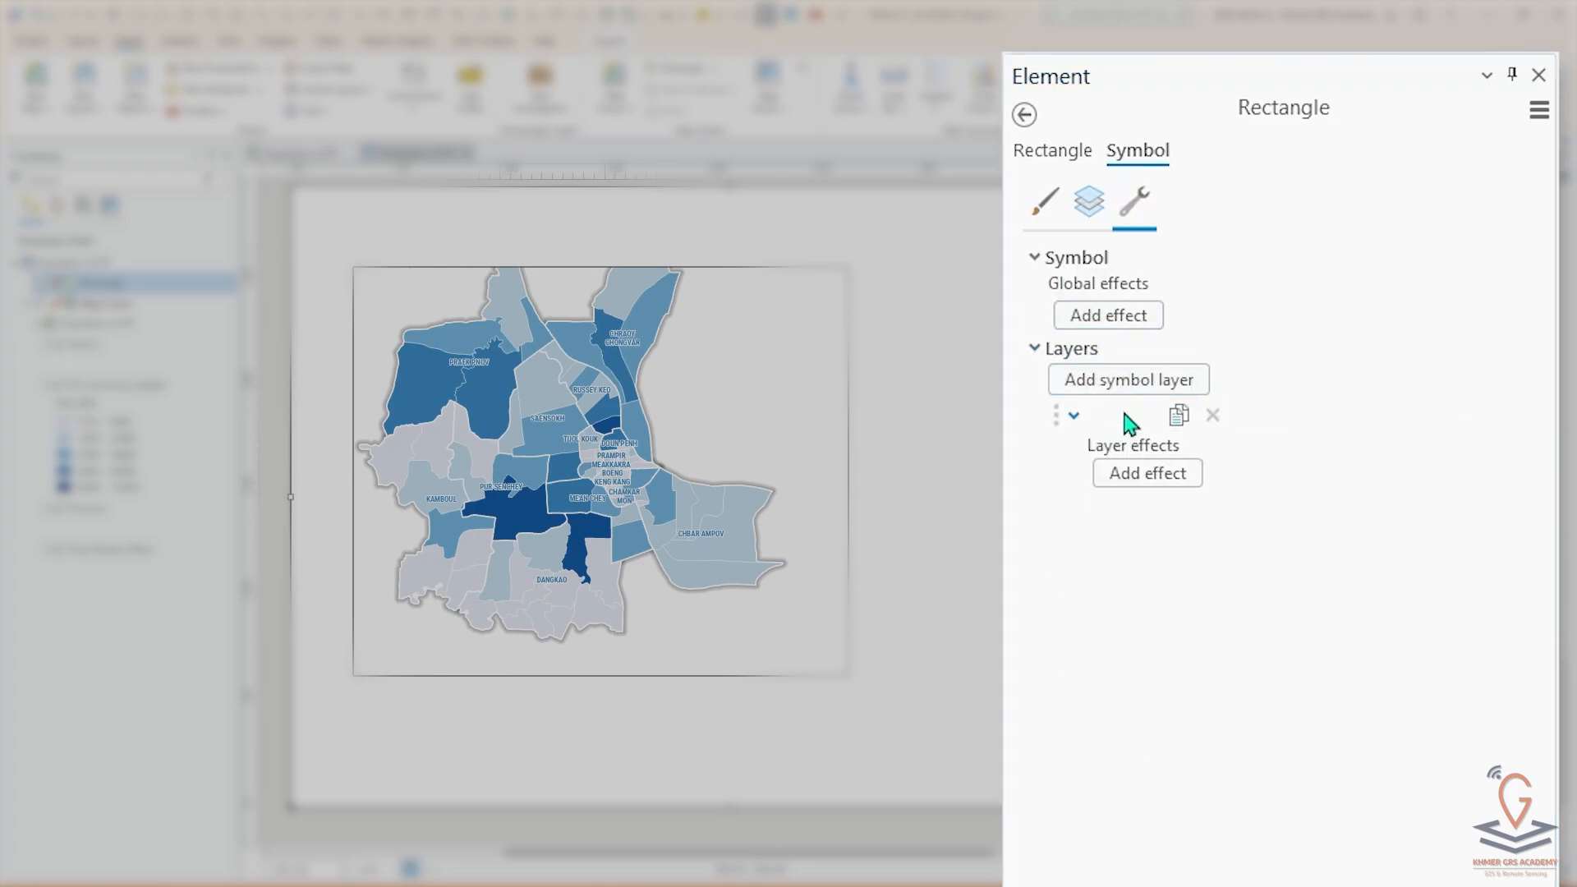
Step: Change the rectangle's solid fill to a gradient fill with medium blue and light blue as its two colors
click(1089, 200)
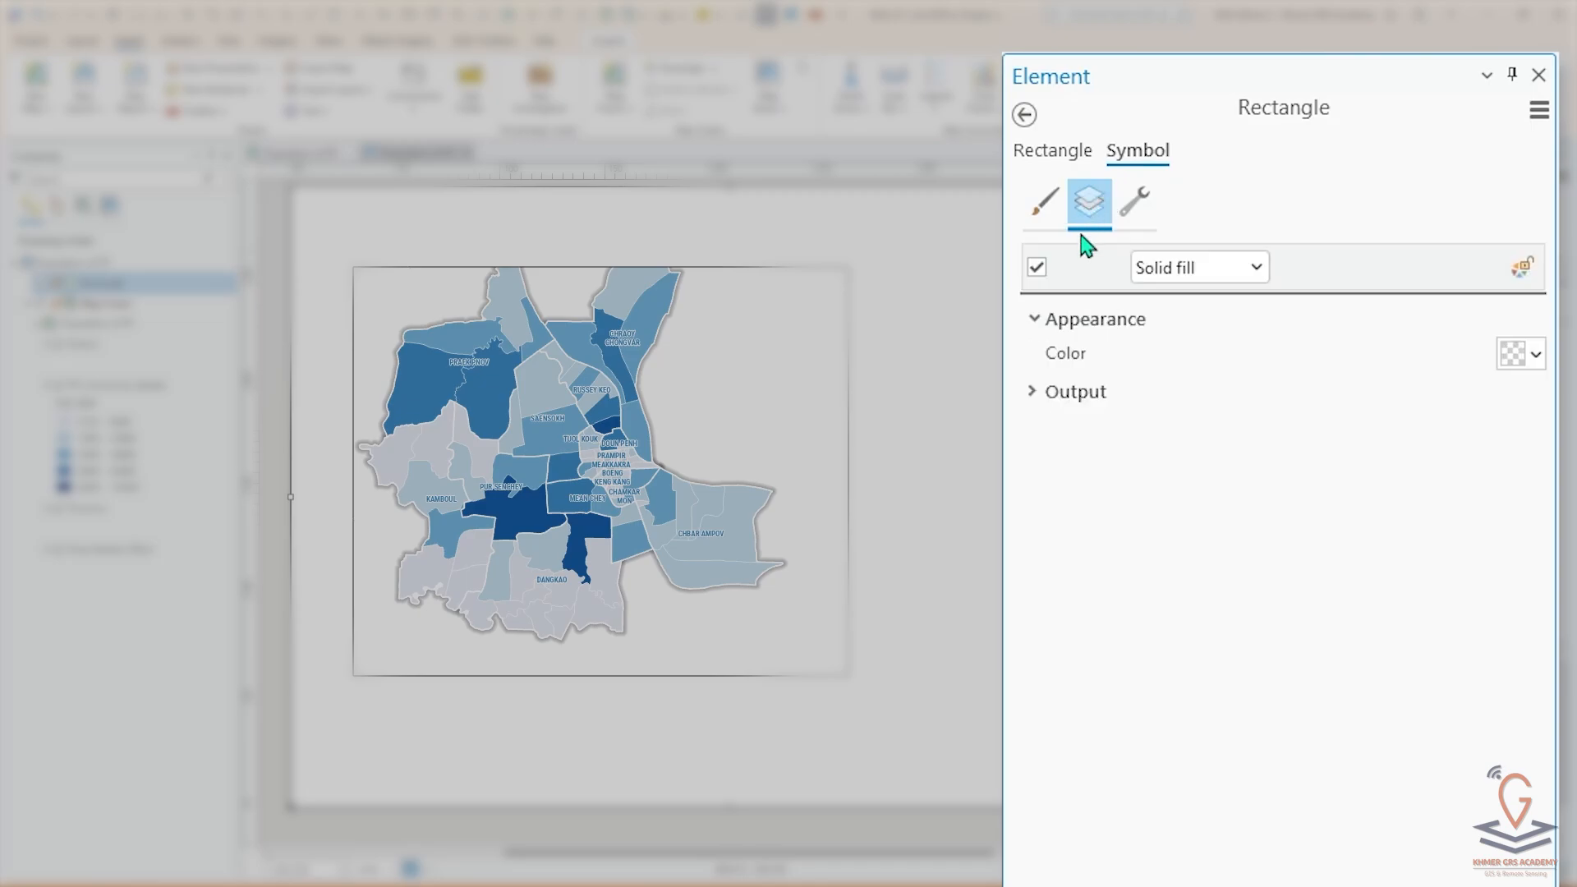
click(1160, 271)
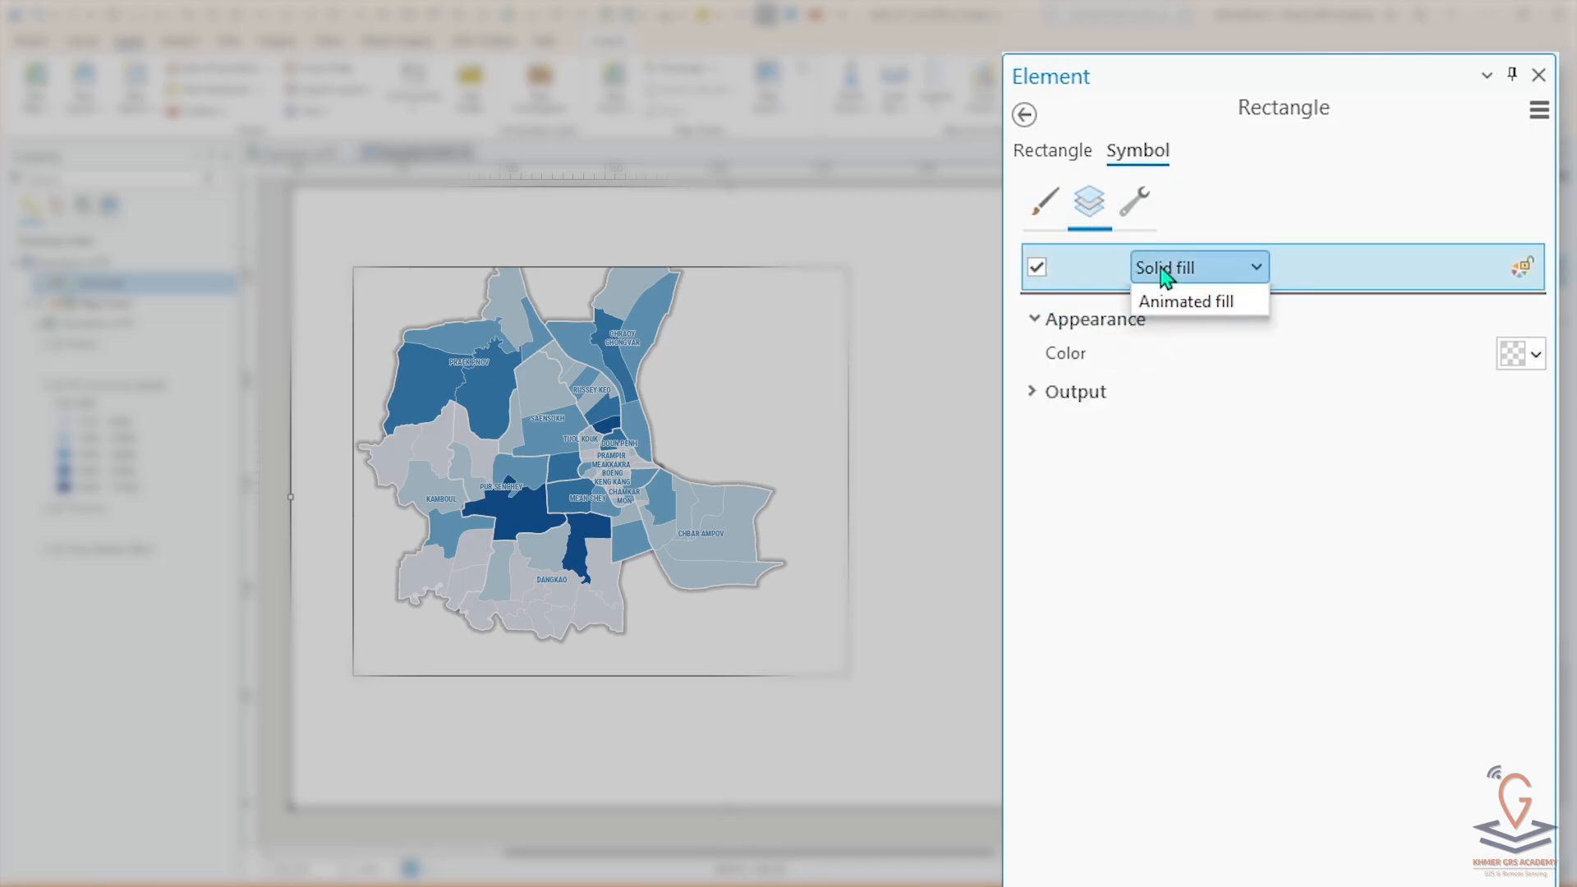
click(1185, 358)
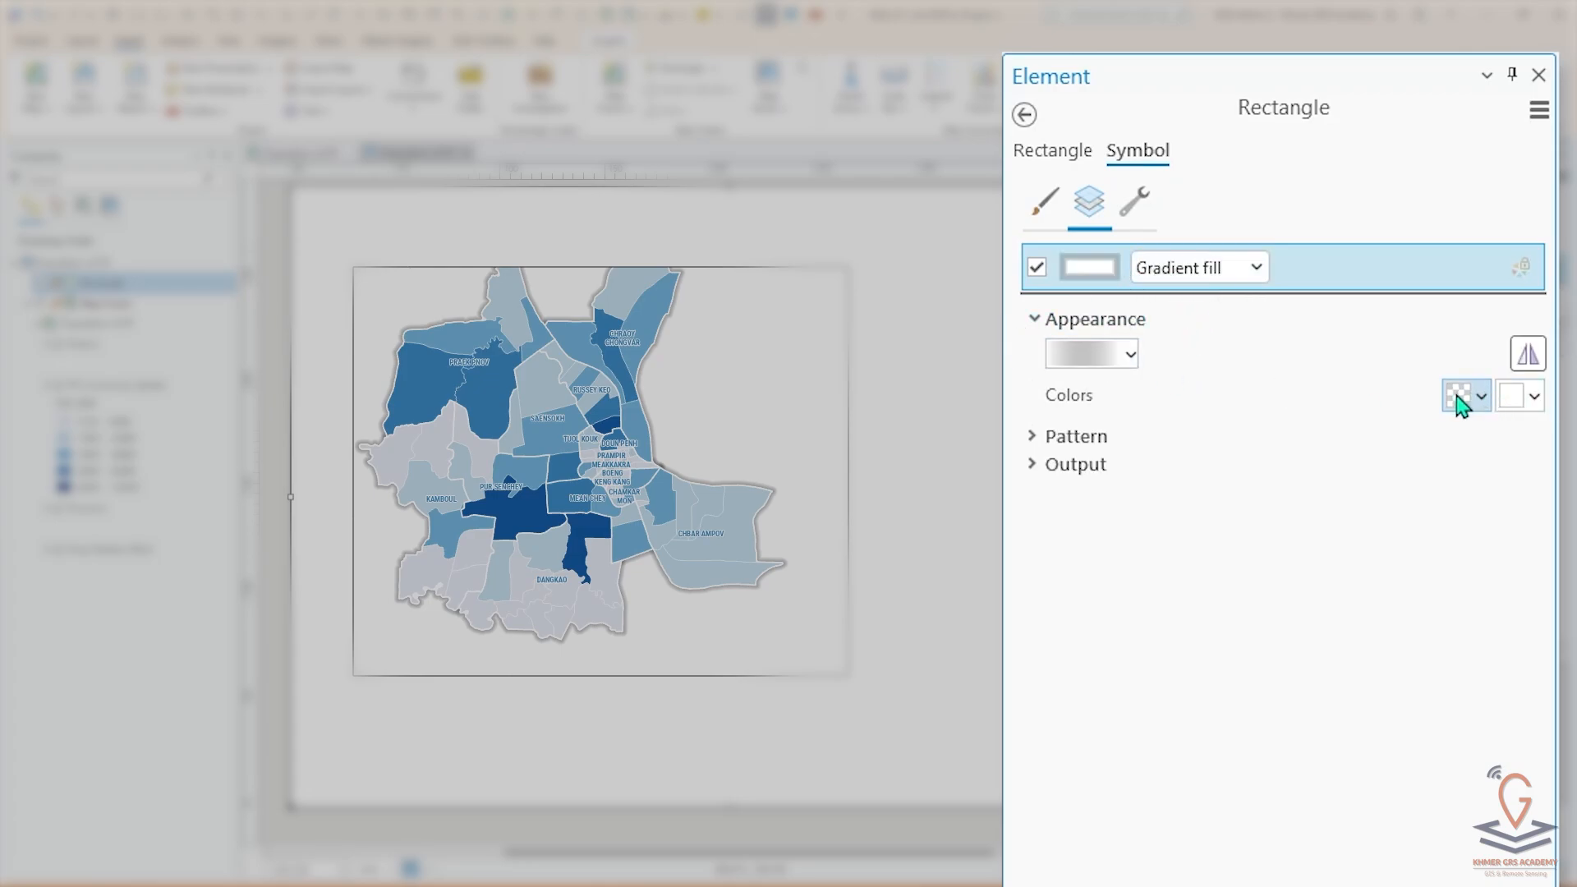
click(1482, 399)
click(1397, 778)
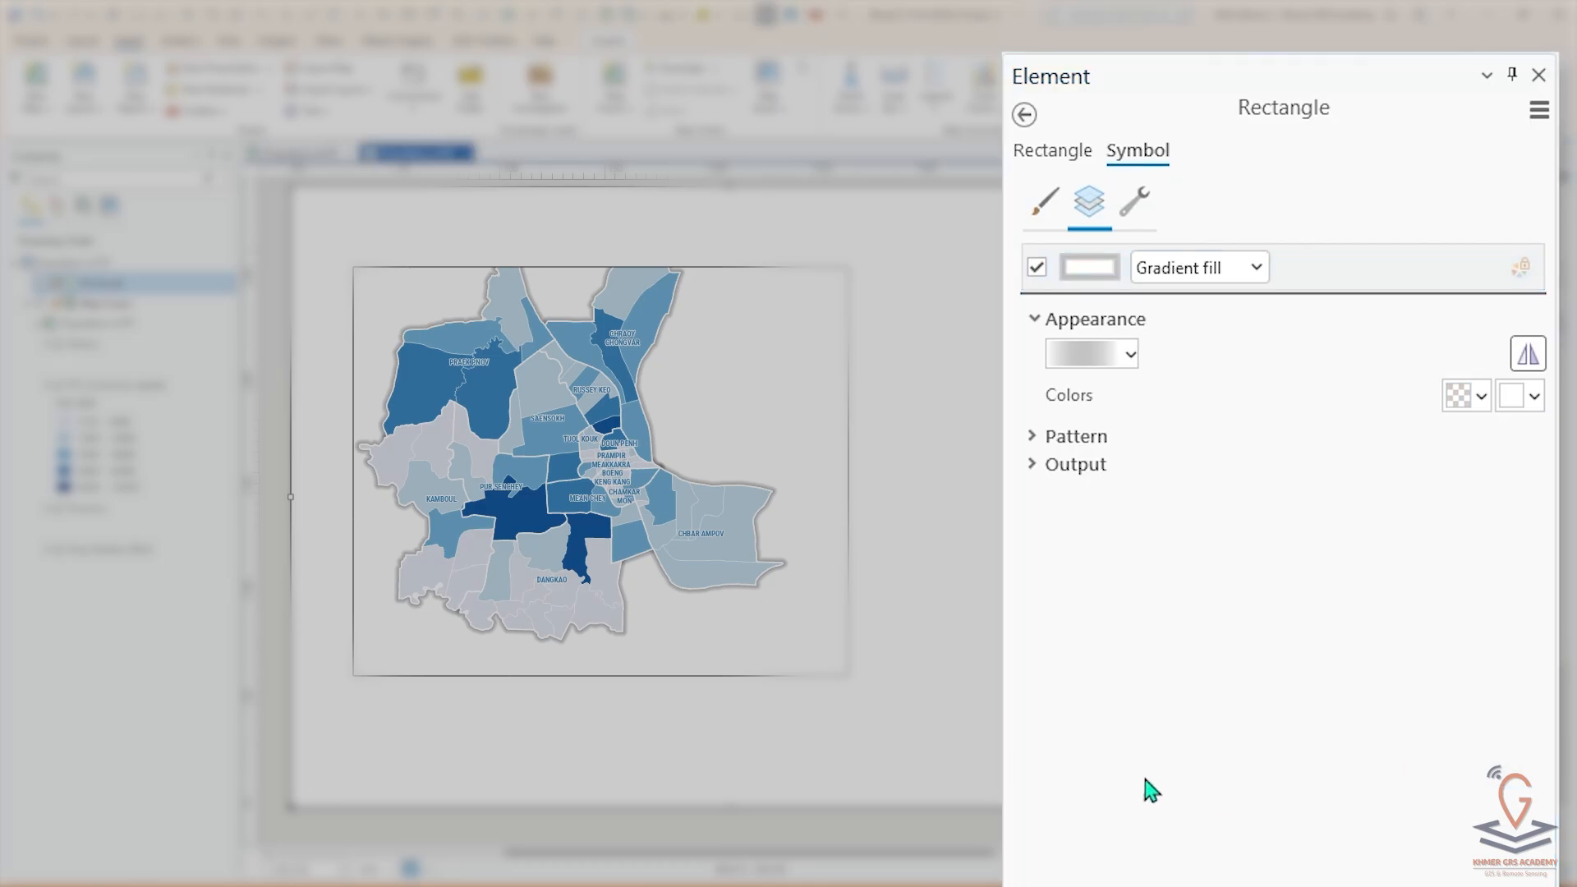
click(427, 384)
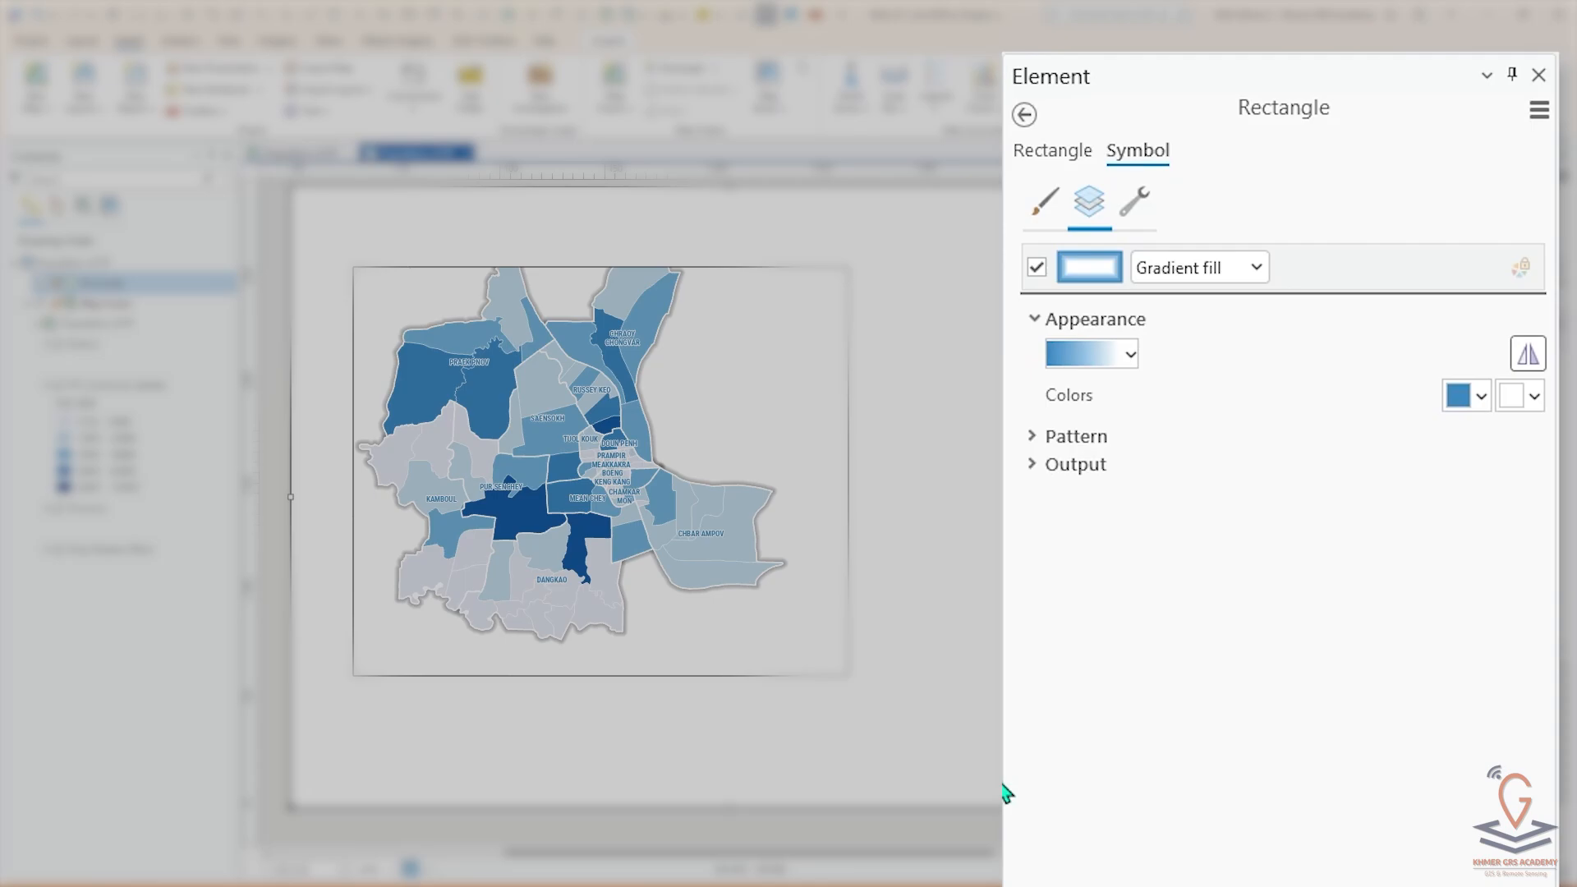
click(1534, 396)
click(1236, 793)
click(743, 532)
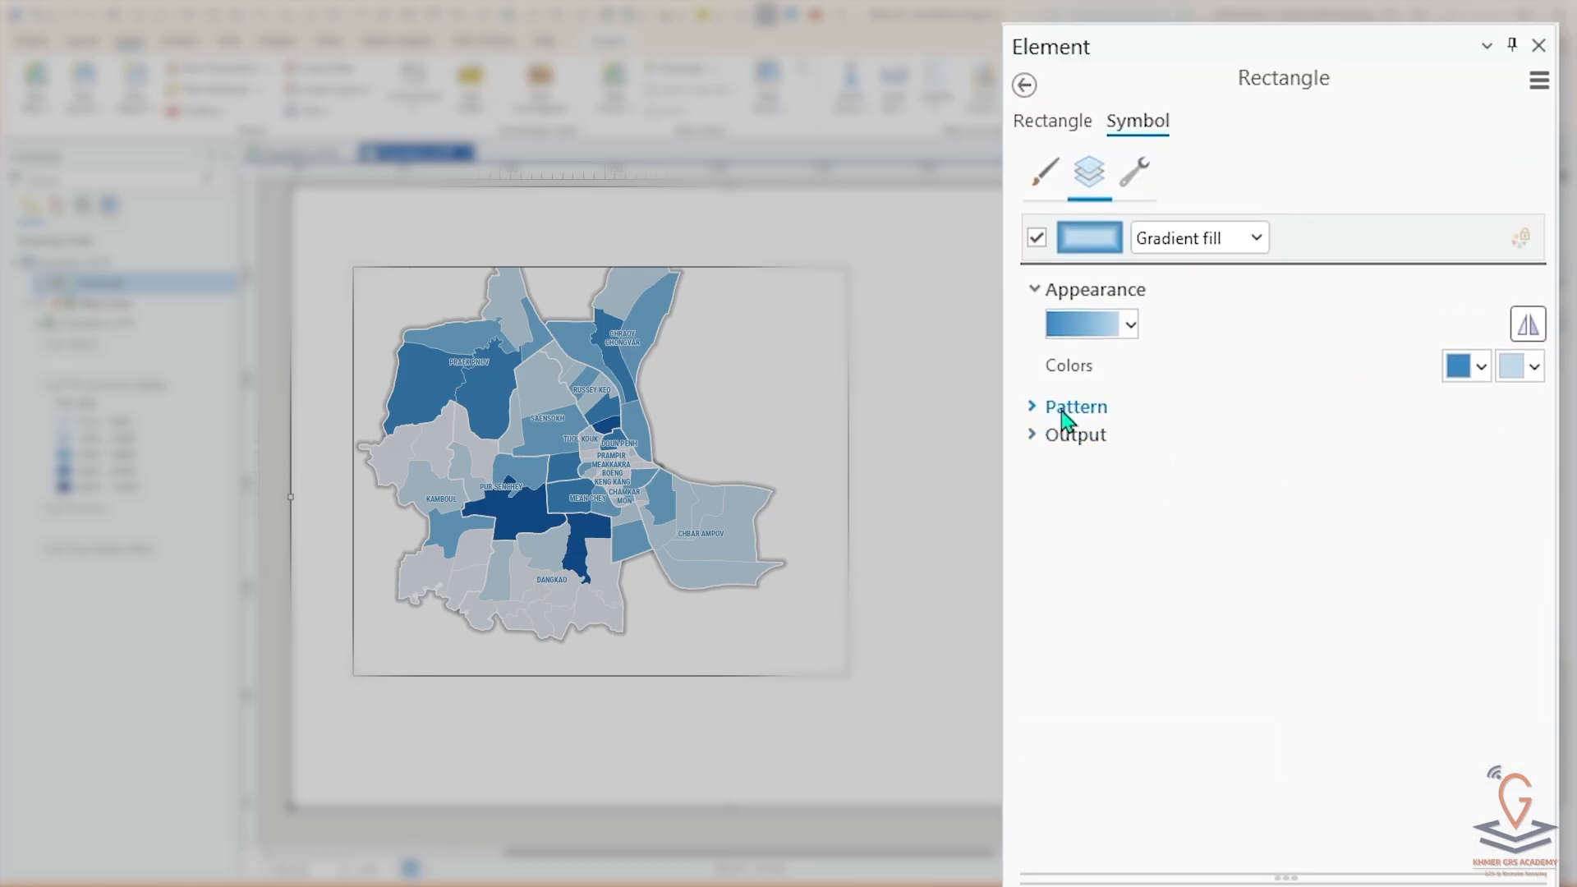
Step: Set the gradient pattern's direction to Linear with an angle of 0°
click(1093, 417)
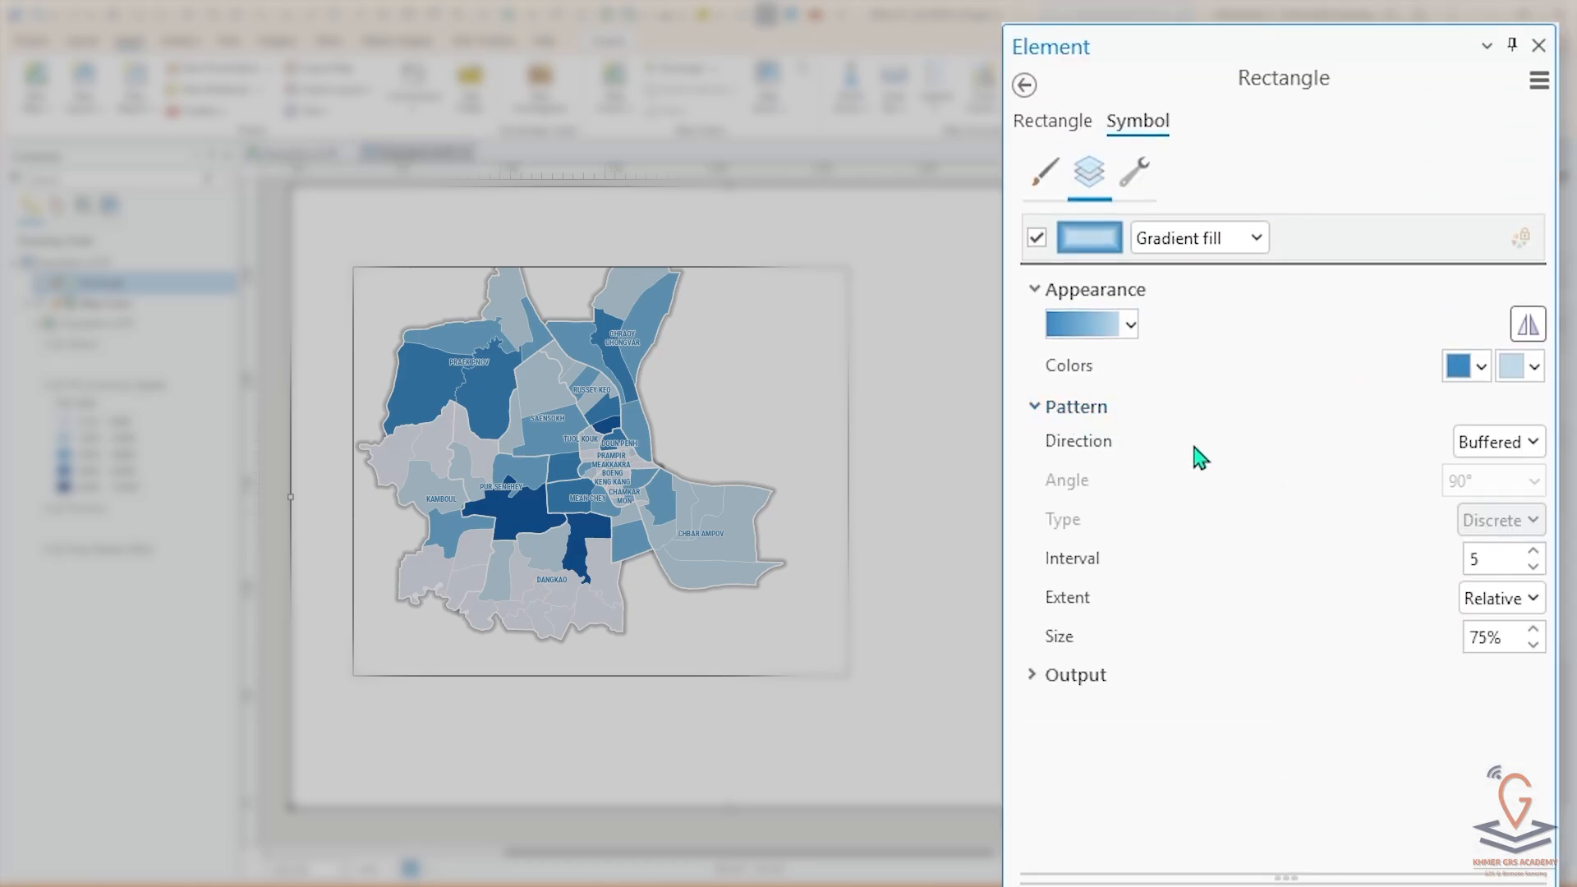
click(1493, 448)
click(1498, 475)
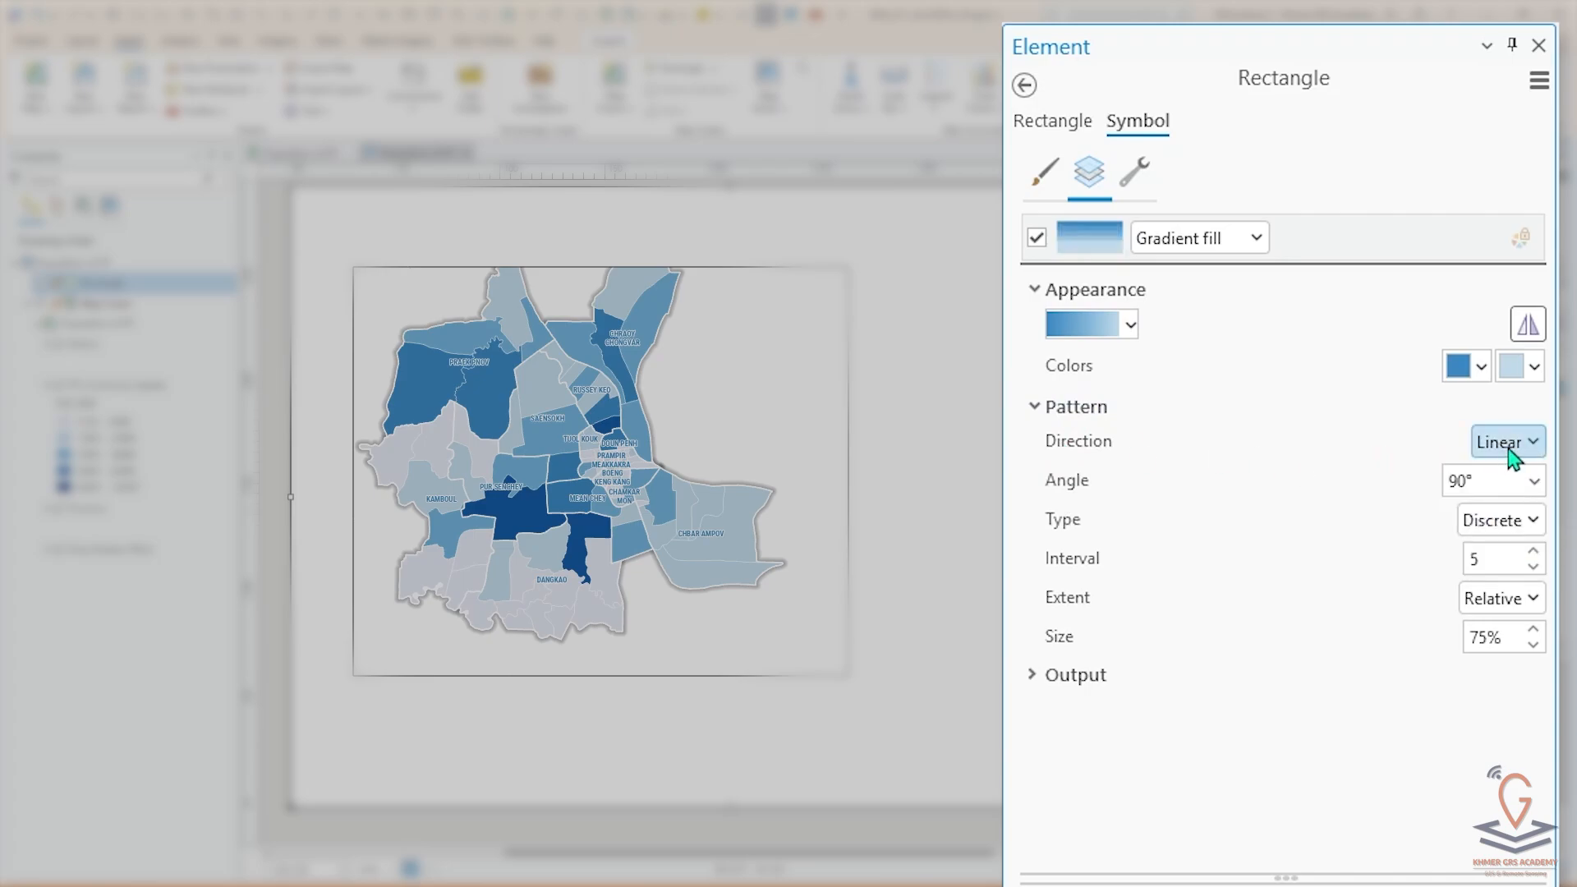
drag(1459, 483, 1353, 500)
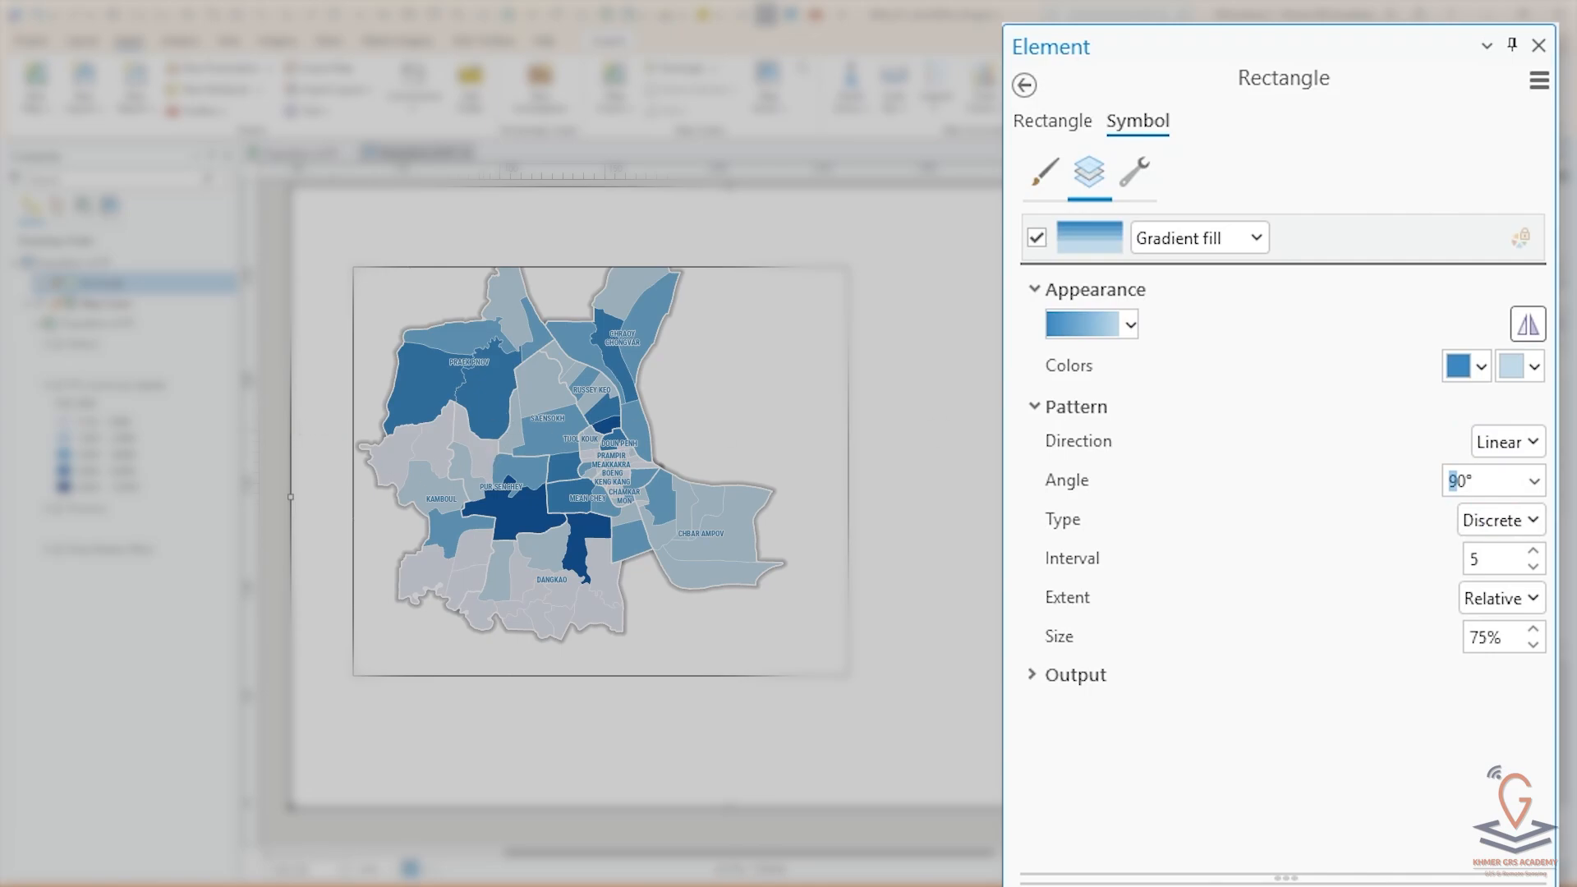
drag(1481, 482, 1437, 497)
text(0)
click(1356, 694)
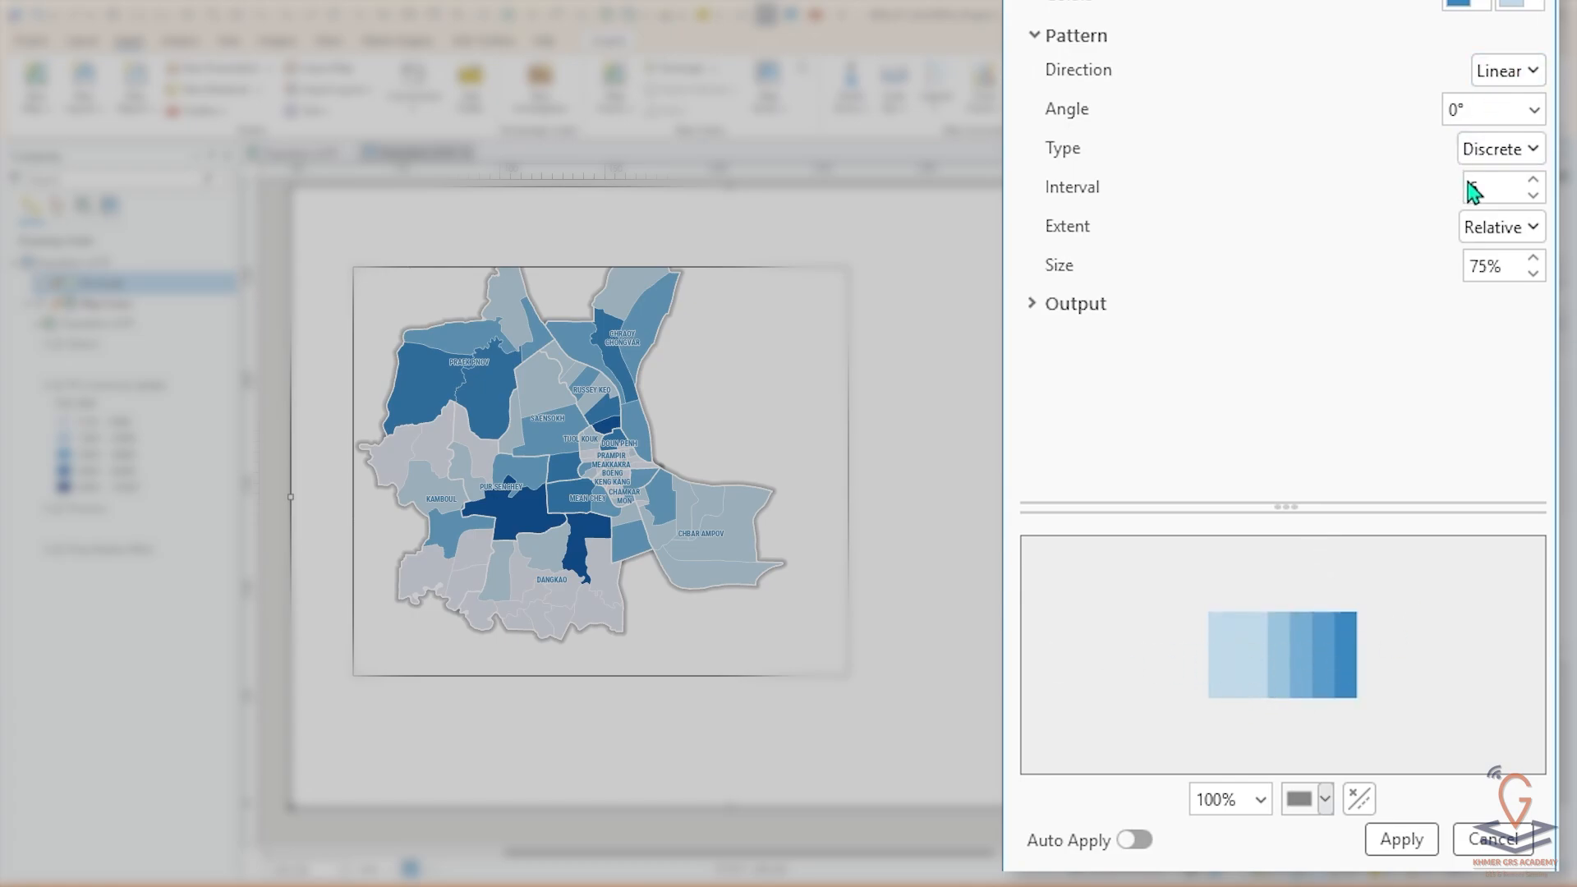
Step: Set the gradient type to Continuous, flip its color scheme and apply the symbol to the rectangle
click(1532, 150)
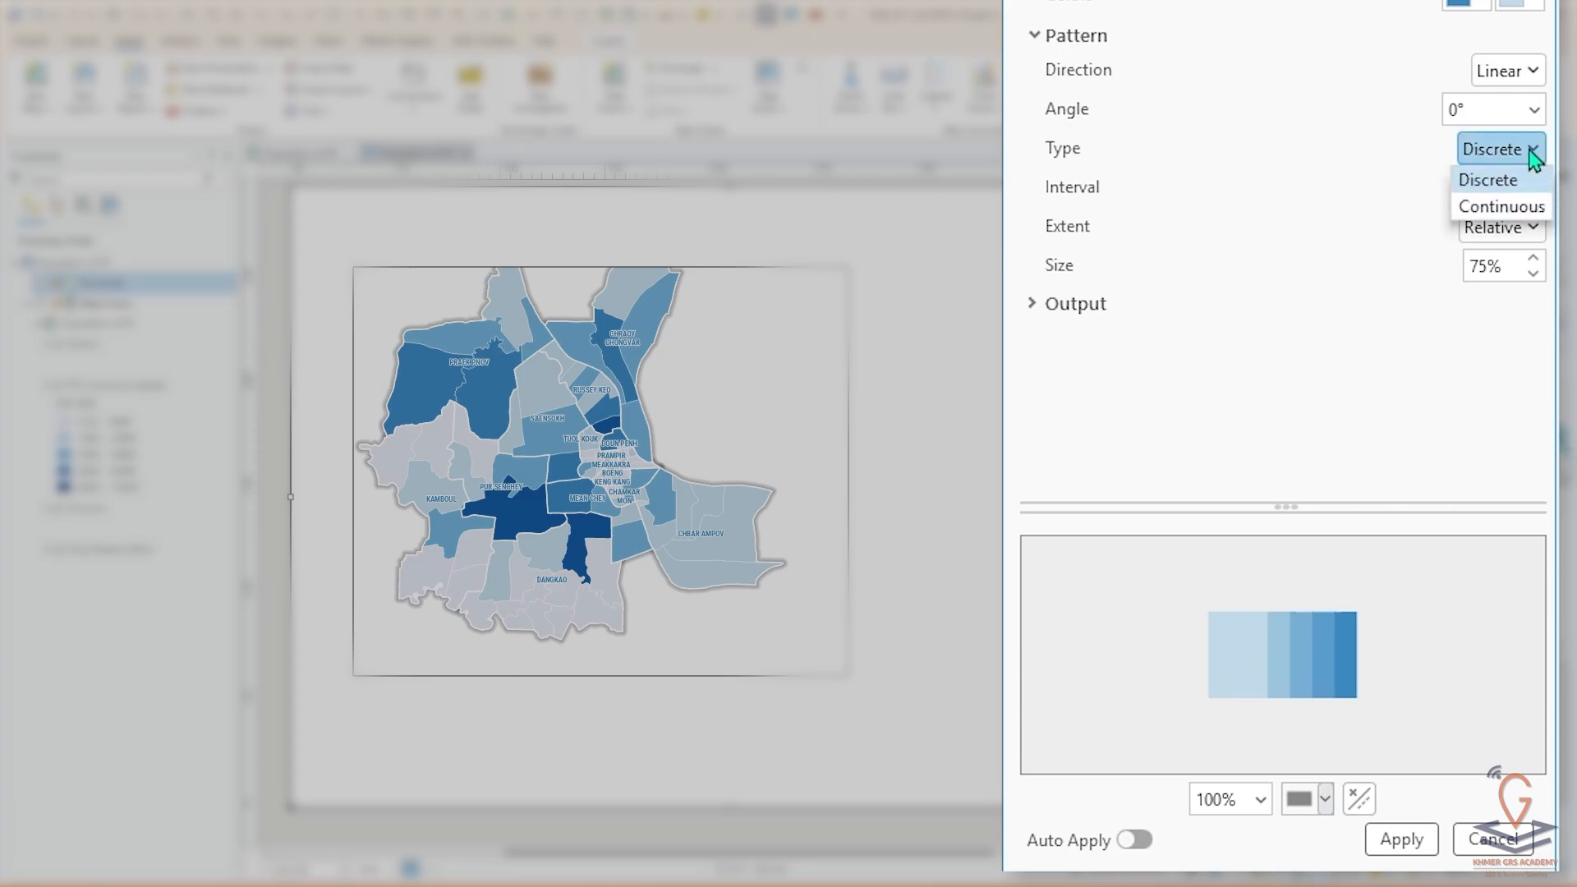
click(1496, 207)
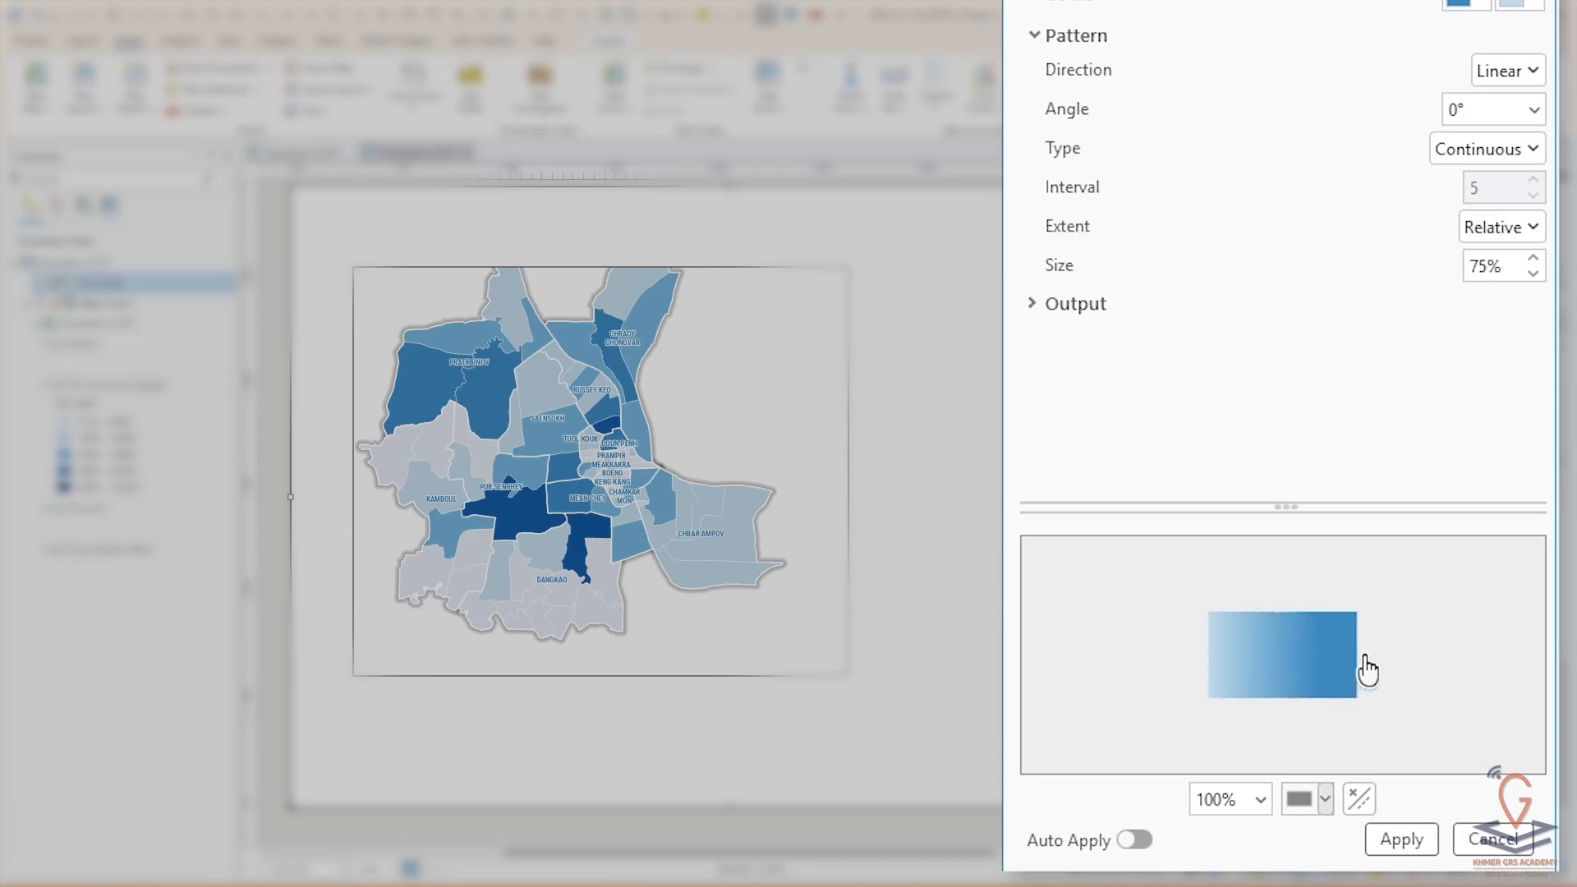
scroll(1383, 433, up, 5)
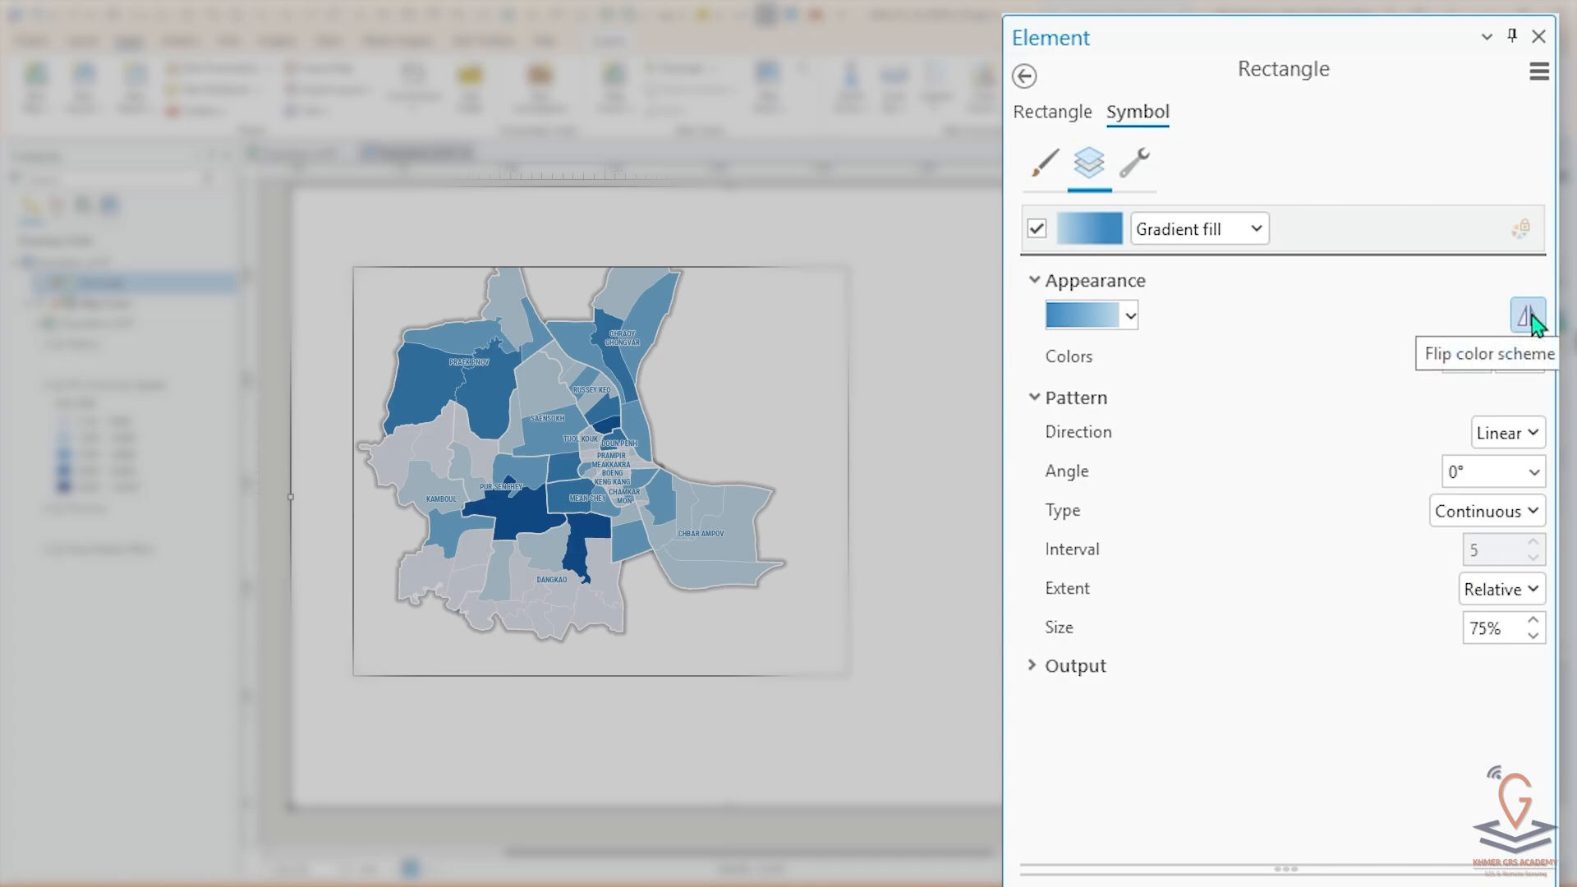
click(1529, 318)
scroll(1314, 756, down, 5)
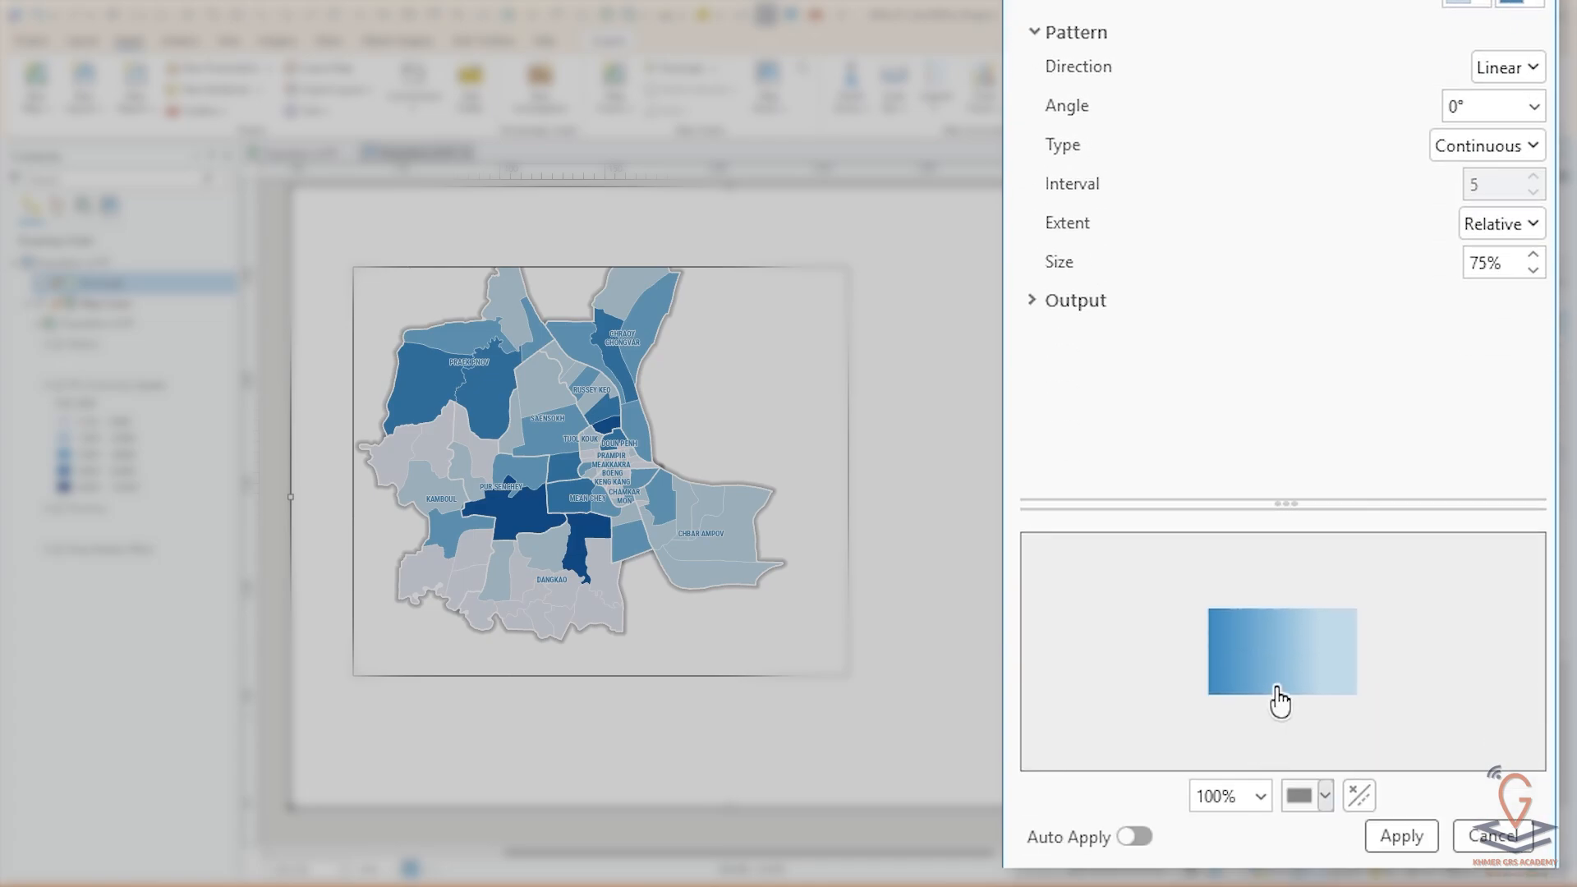
click(1405, 838)
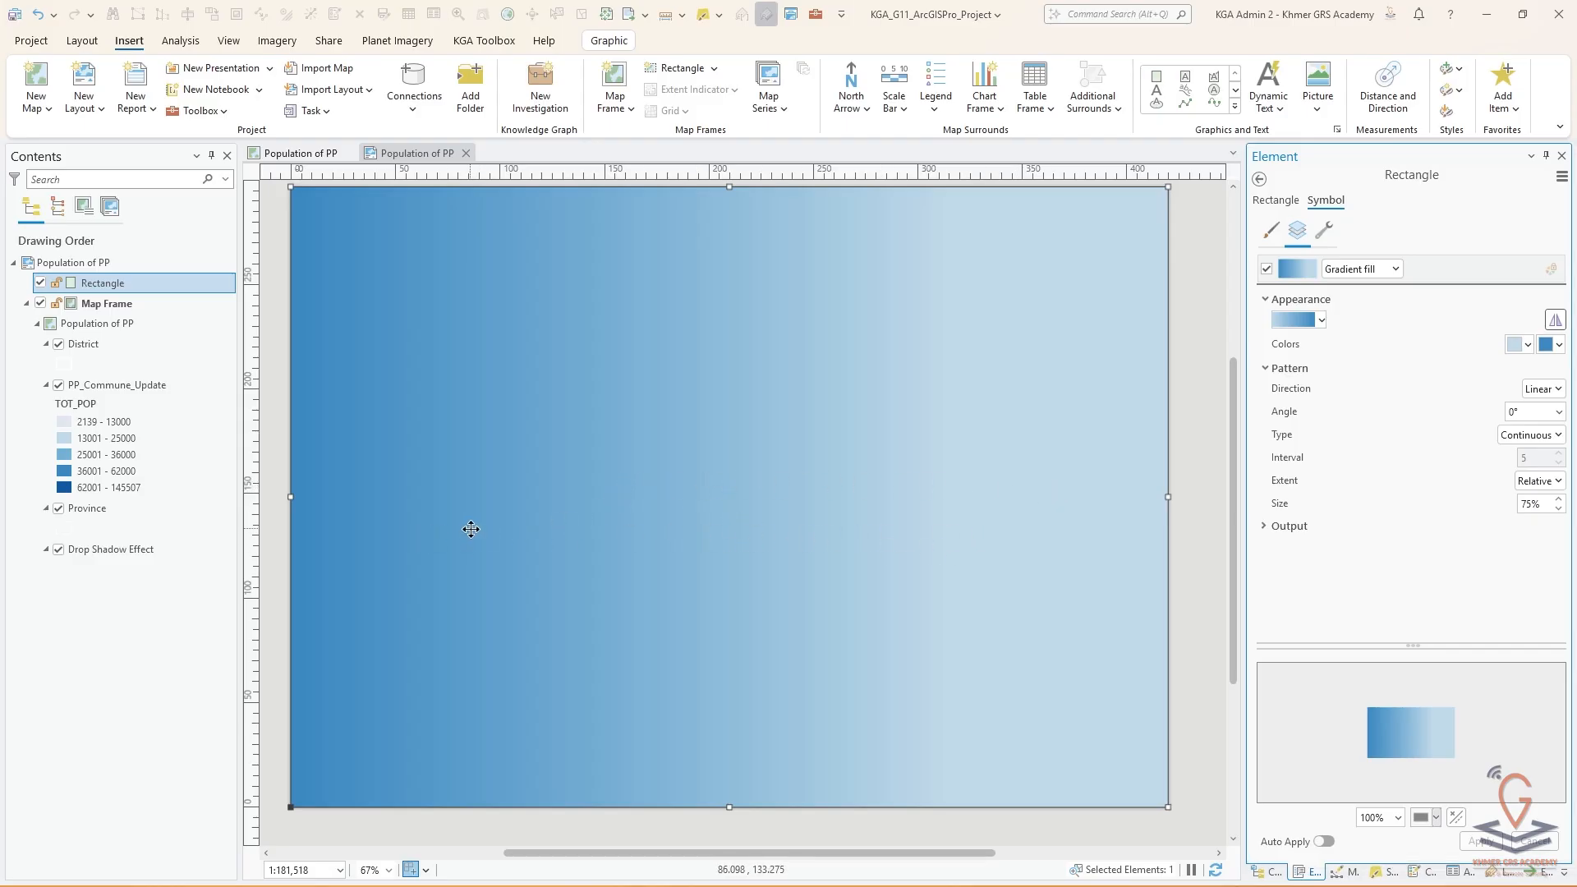
Step: Move the Rectangle element below Map Frame in the layout's drawing order
click(699, 321)
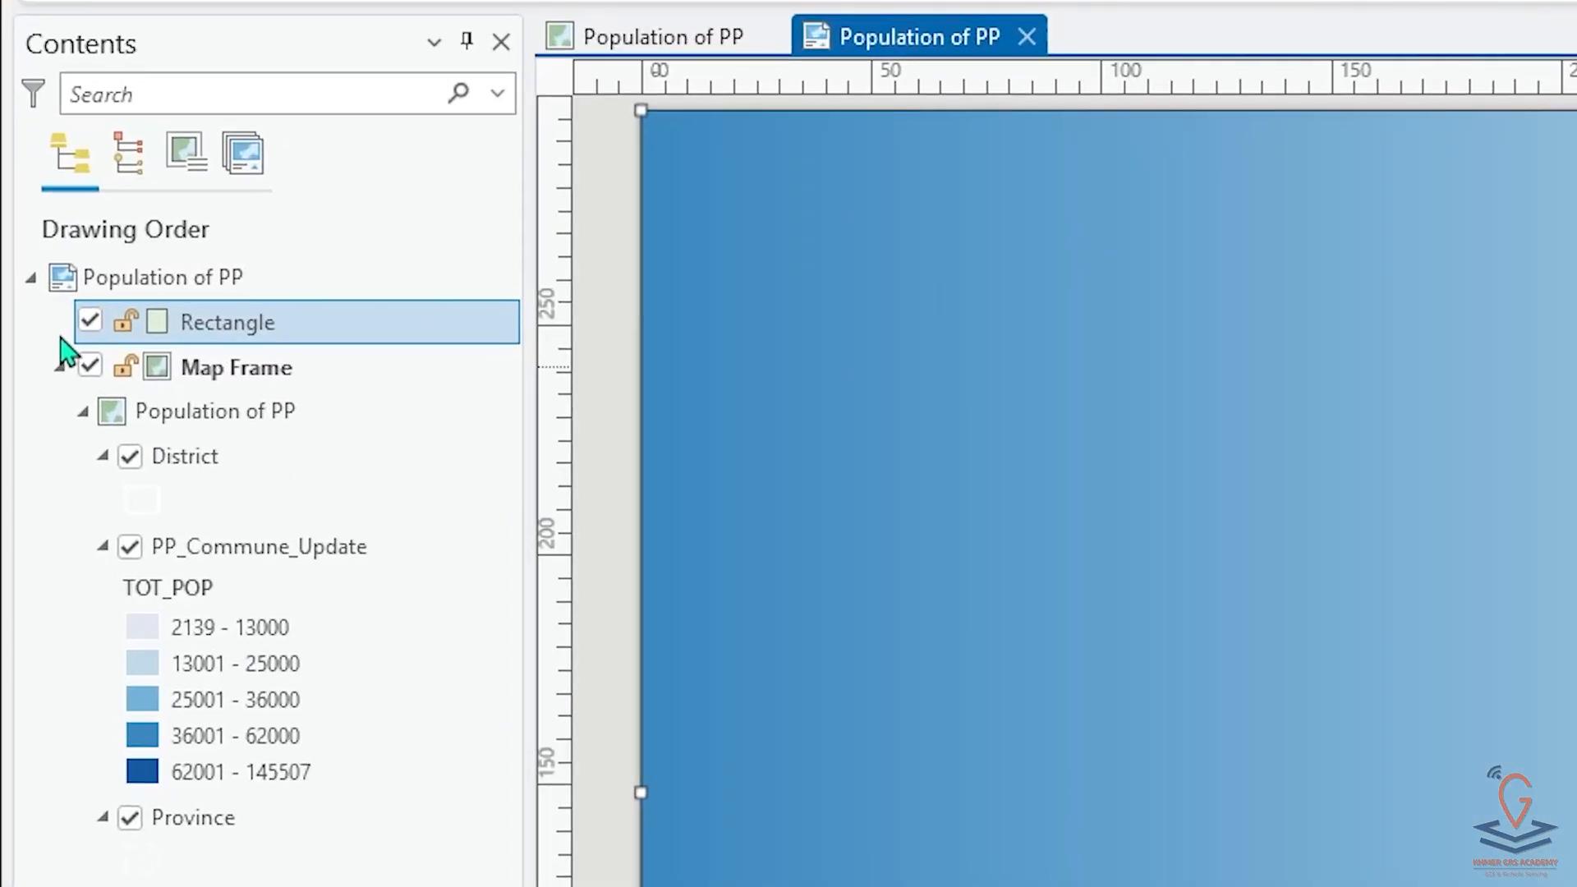
click(26, 303)
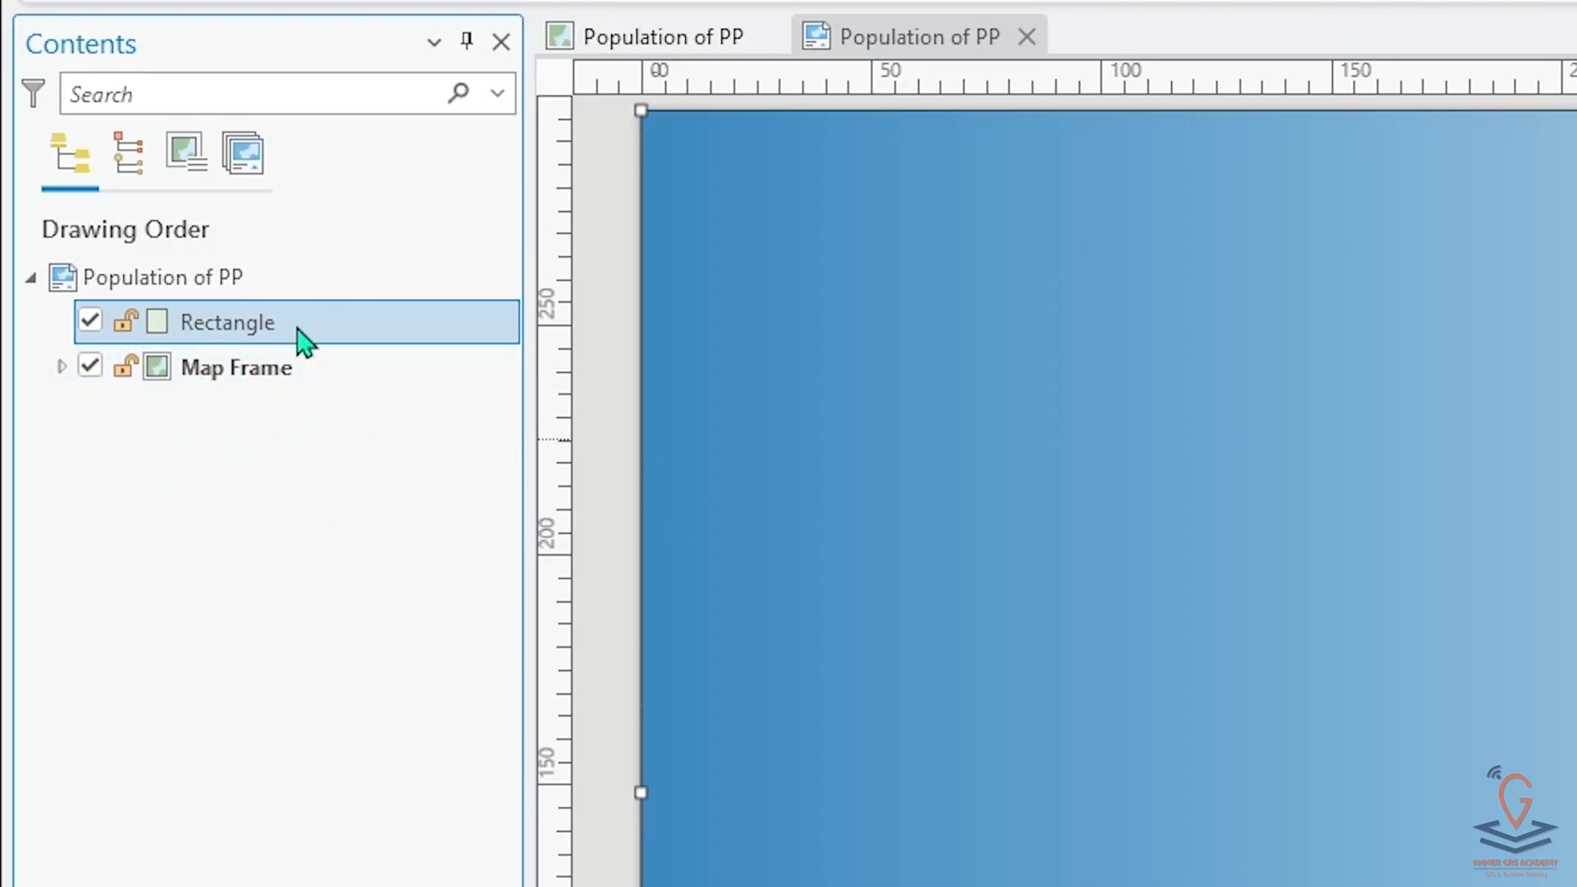
drag(297, 333, 273, 387)
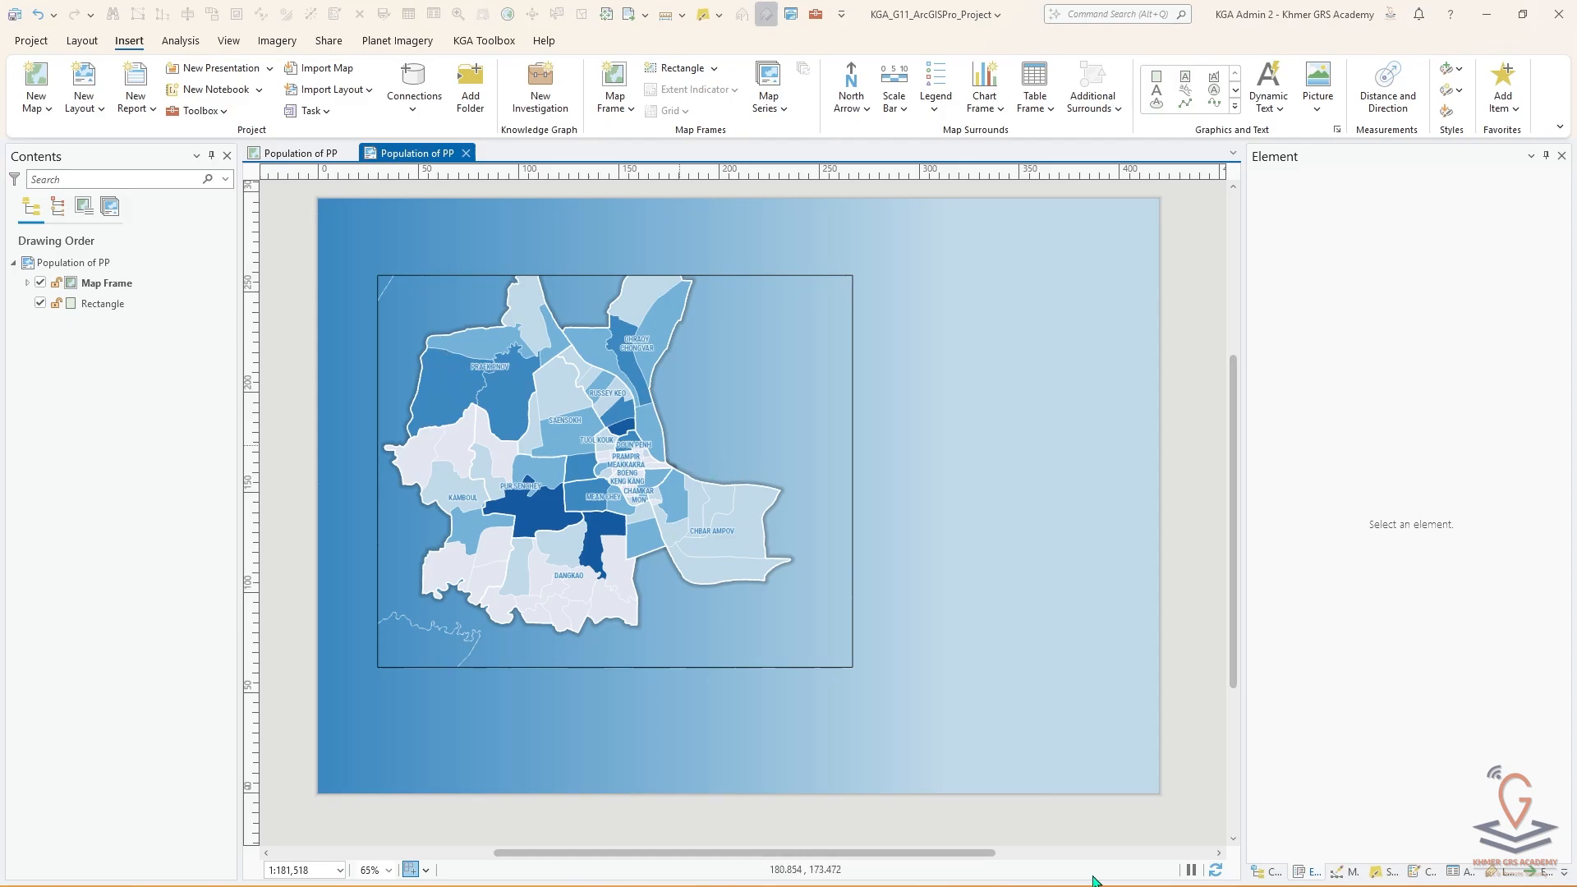
Step: Switch to the image viewer to examine the reference layout Population Map of Phnom Penh.jpg, and return to ArcGIS Pro
mouse_move(1076, 865)
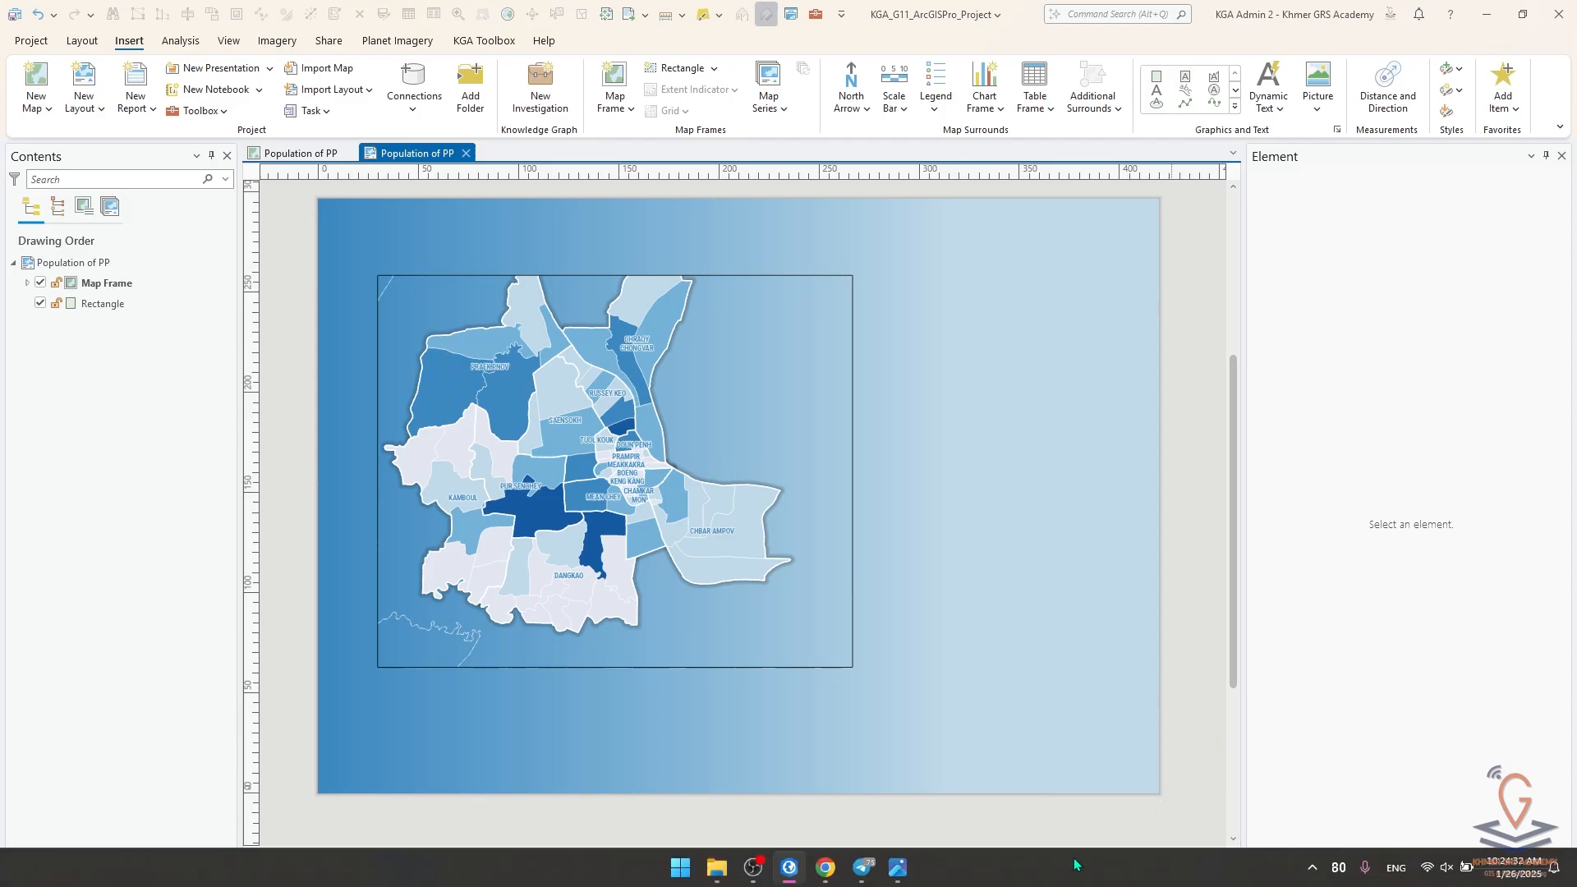
click(897, 867)
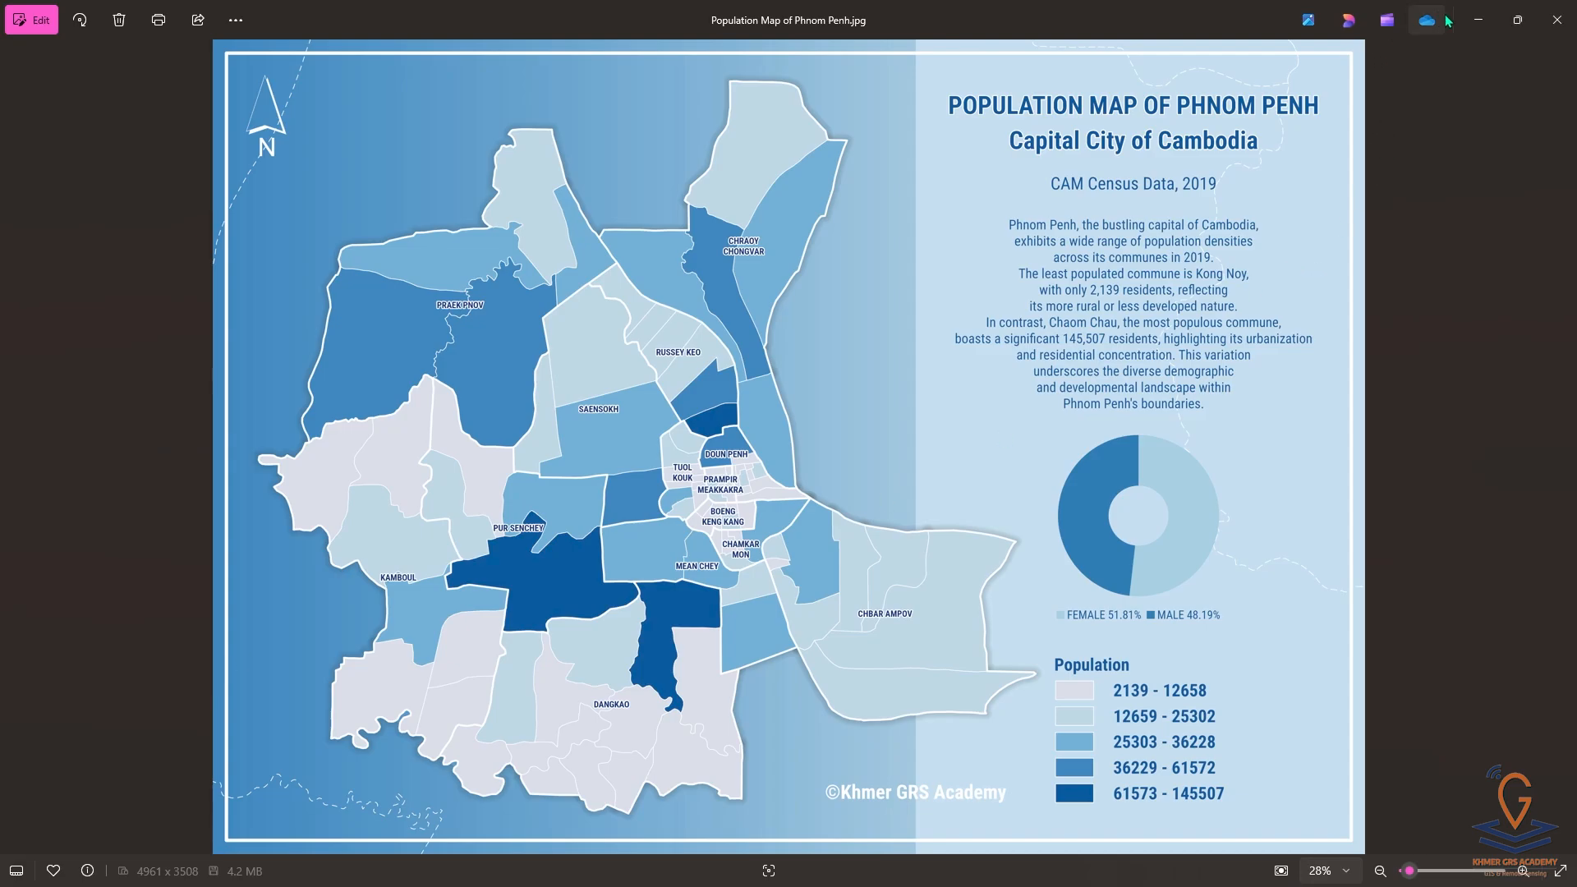
click(1478, 20)
Step: Add a vertical guide at 5 mm and a horizontal guide at about 292 mm around the page's upper-left corner
scroll(306, 202, up, 10)
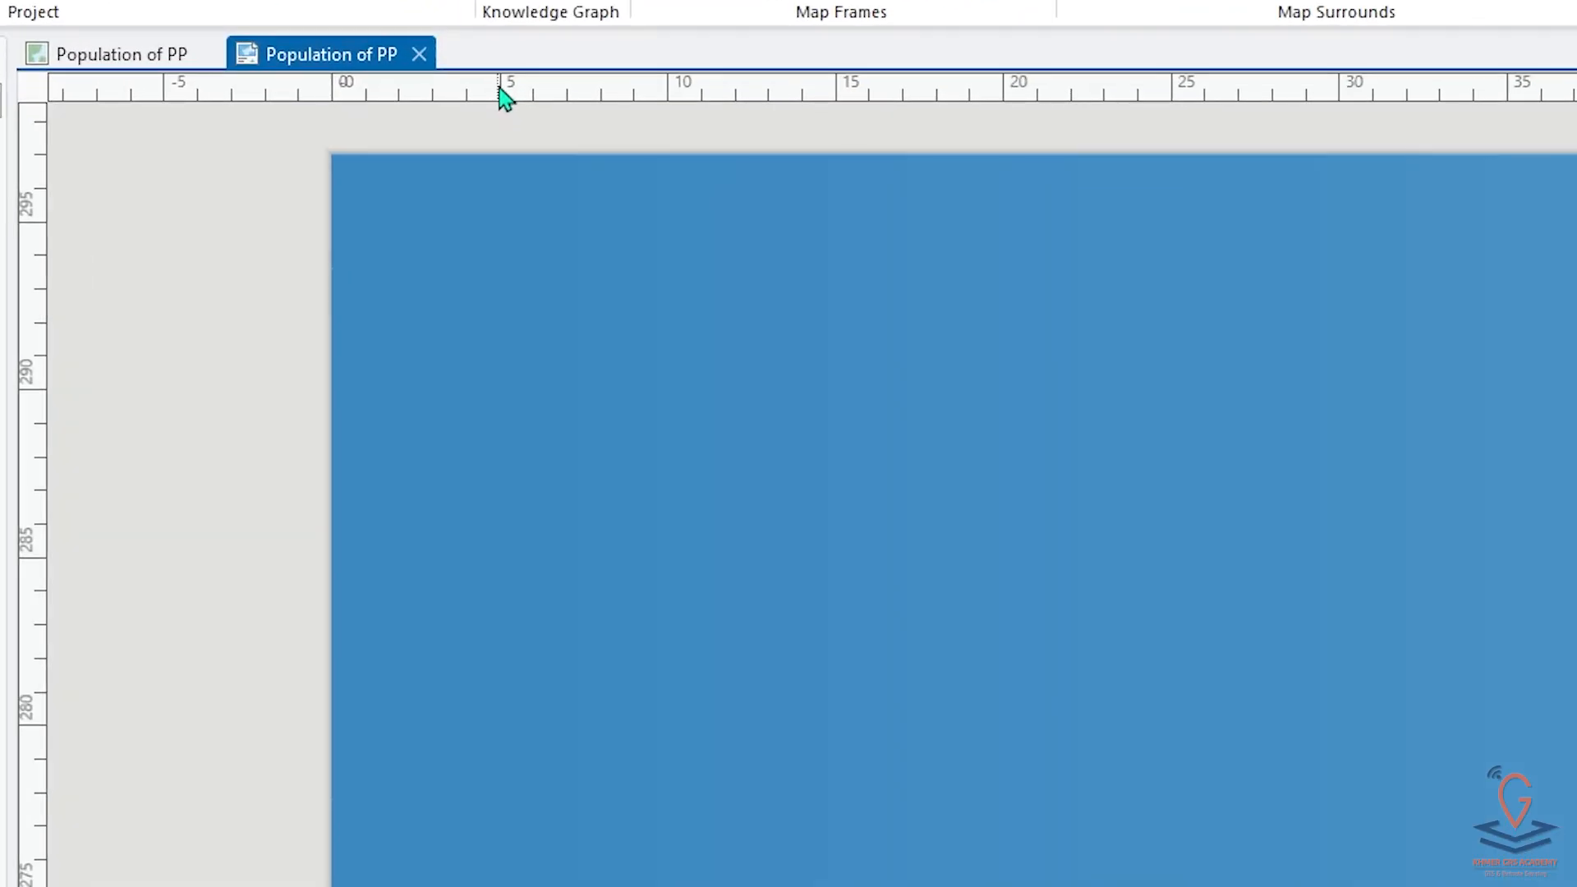
right_click(513, 176)
click(540, 182)
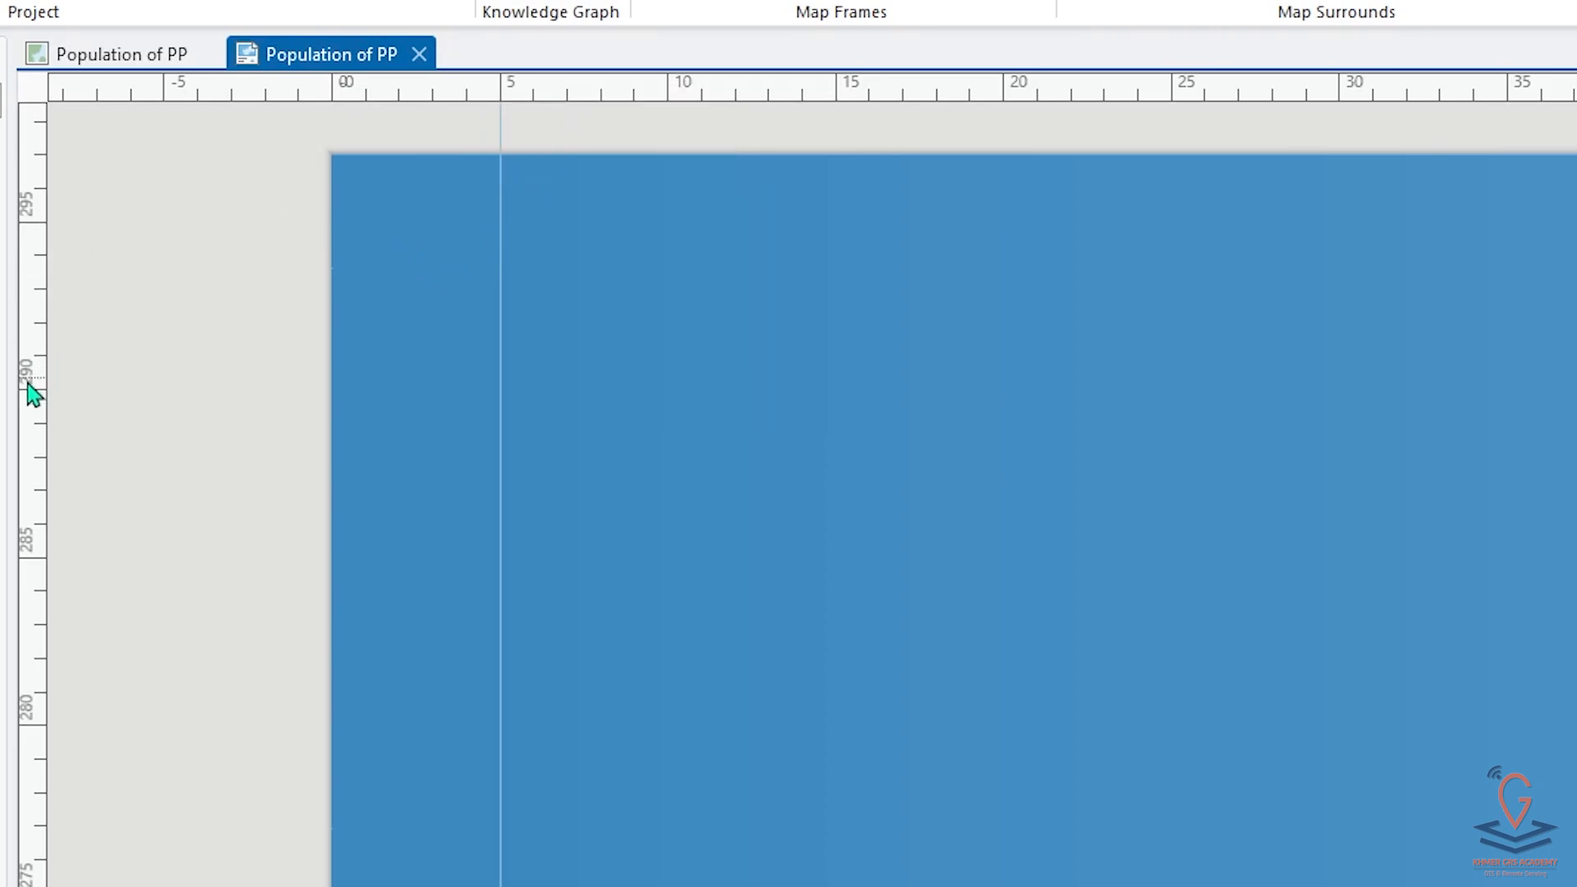
right_click(44, 174)
click(41, 139)
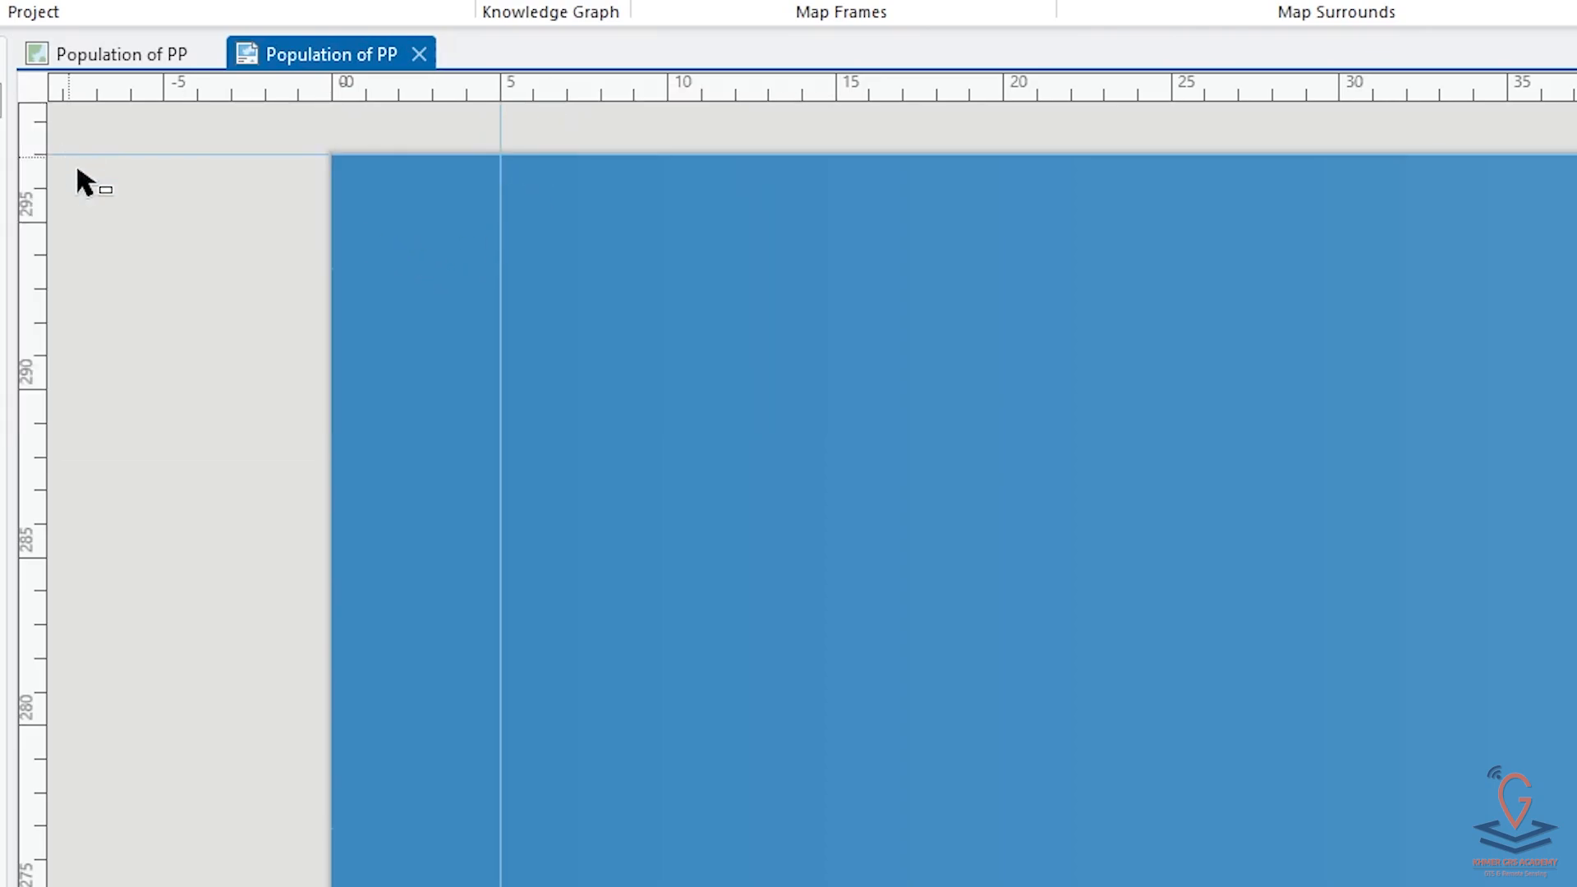
drag(37, 153, 38, 325)
Step: Add a horizontal guide at 5 mm above the page's bottom edge
scroll(423, 353, down, 5)
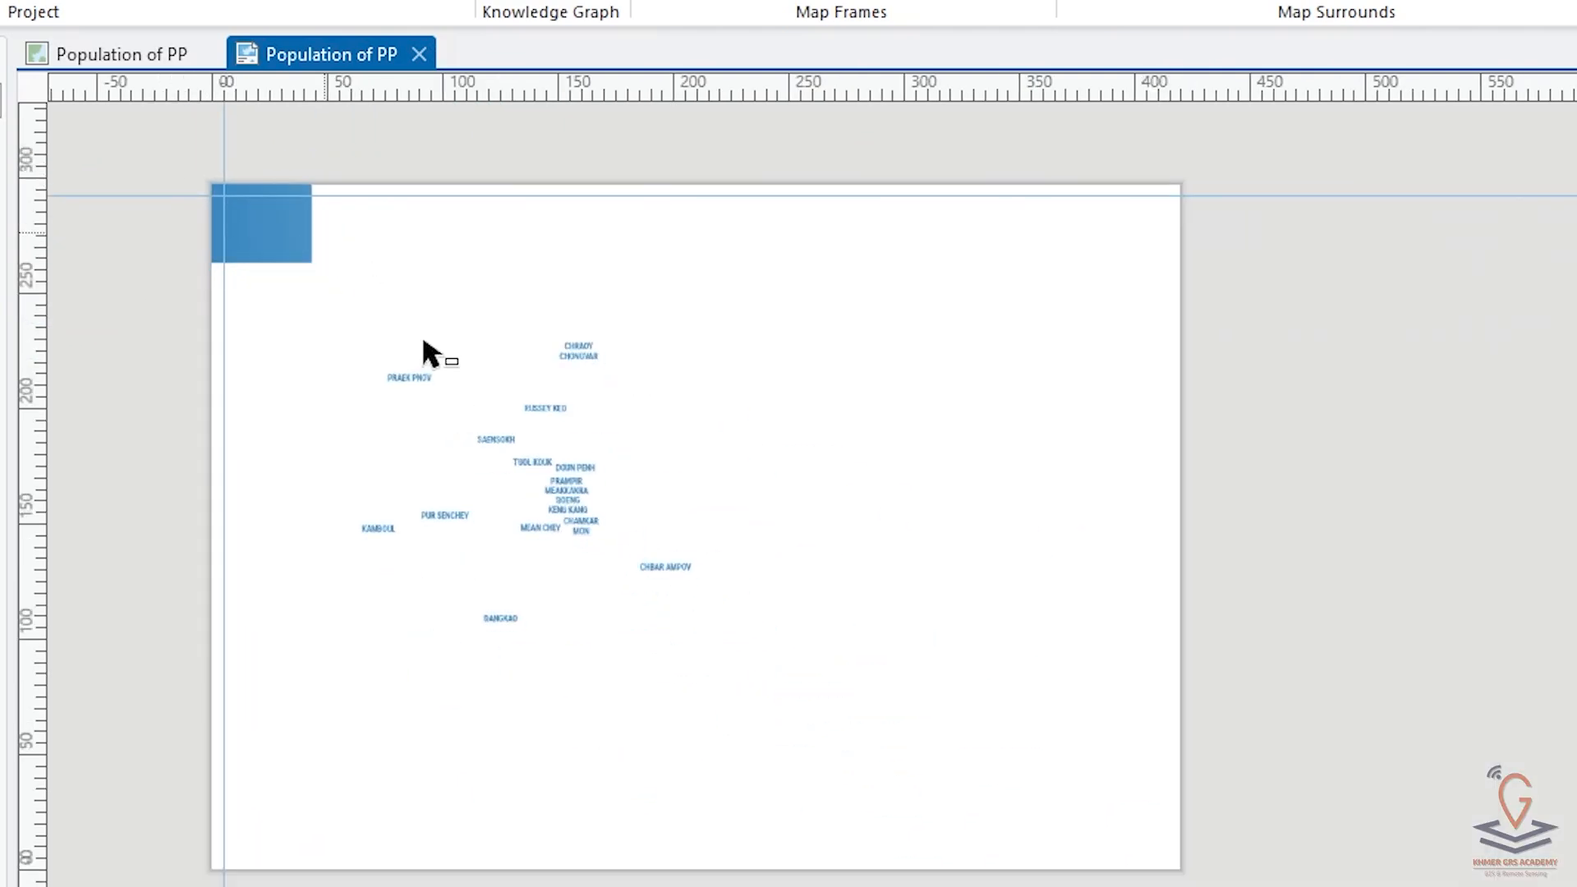
scroll(289, 518, up, 2)
scroll(116, 616, up, 4)
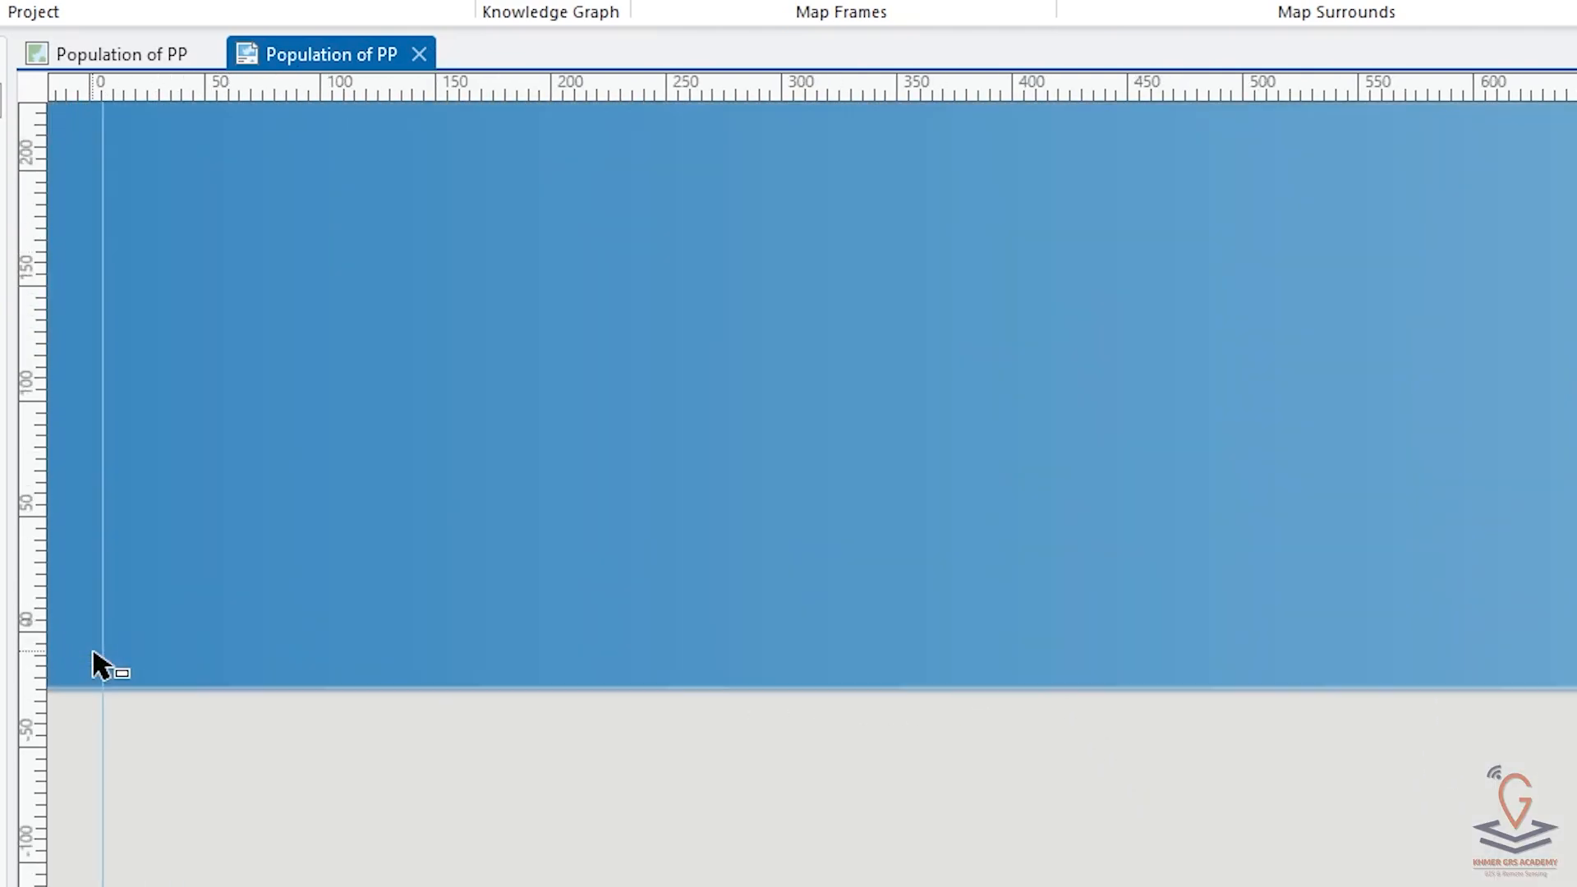
right_click(37, 642)
click(49, 609)
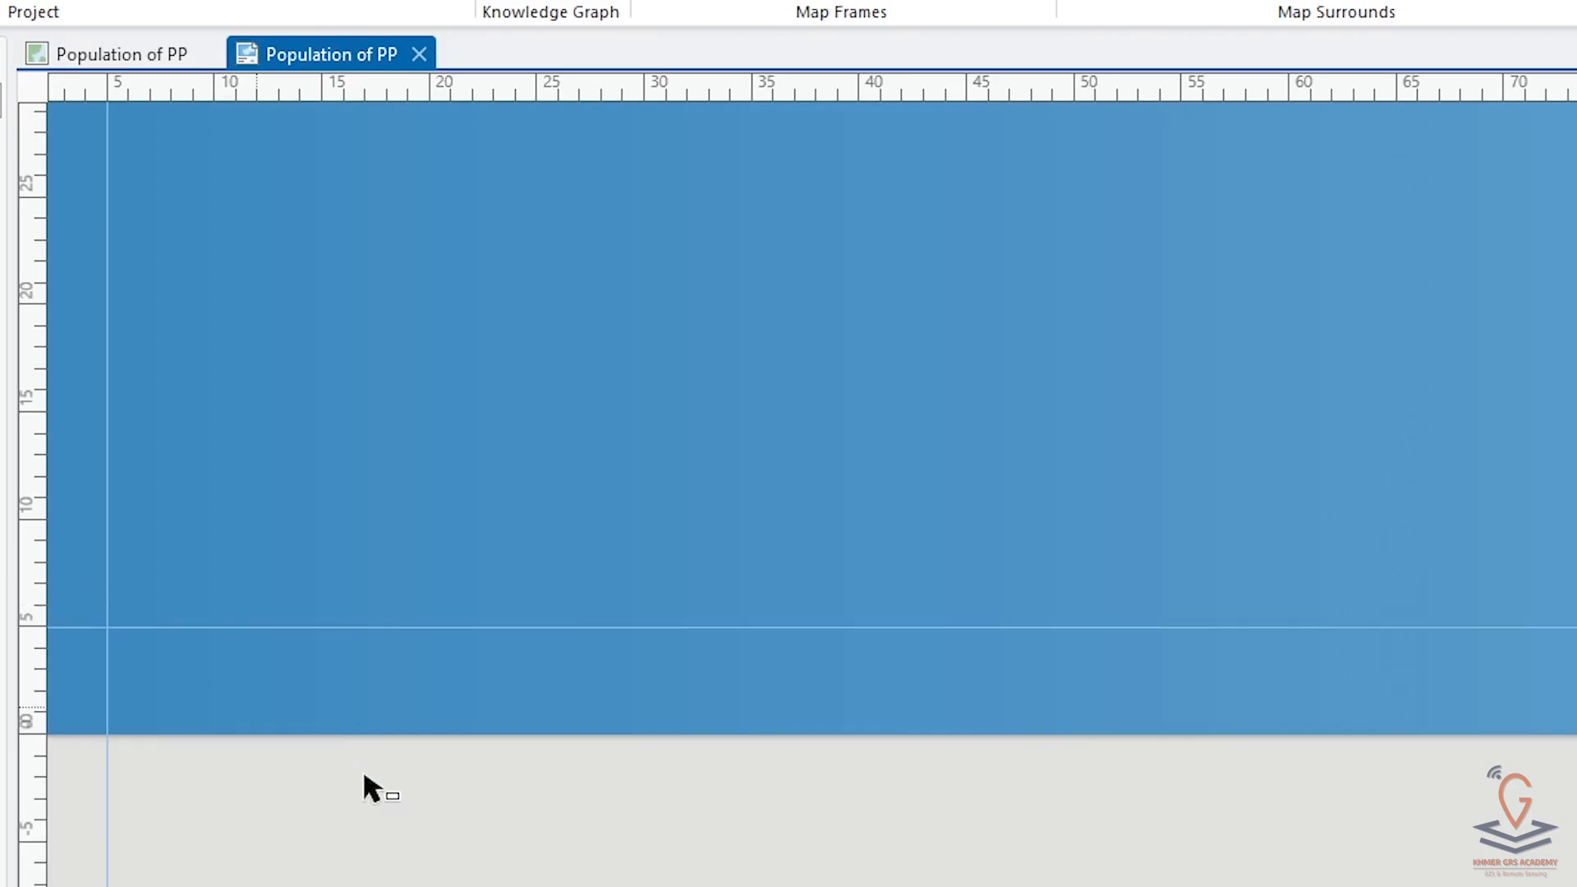
Step: Add a vertical guide at 415 mm near the page's right edge
scroll(1021, 581, down, 4)
scroll(639, 733, up, 4)
scroll(971, 472, down, 4)
scroll(827, 482, up, 7)
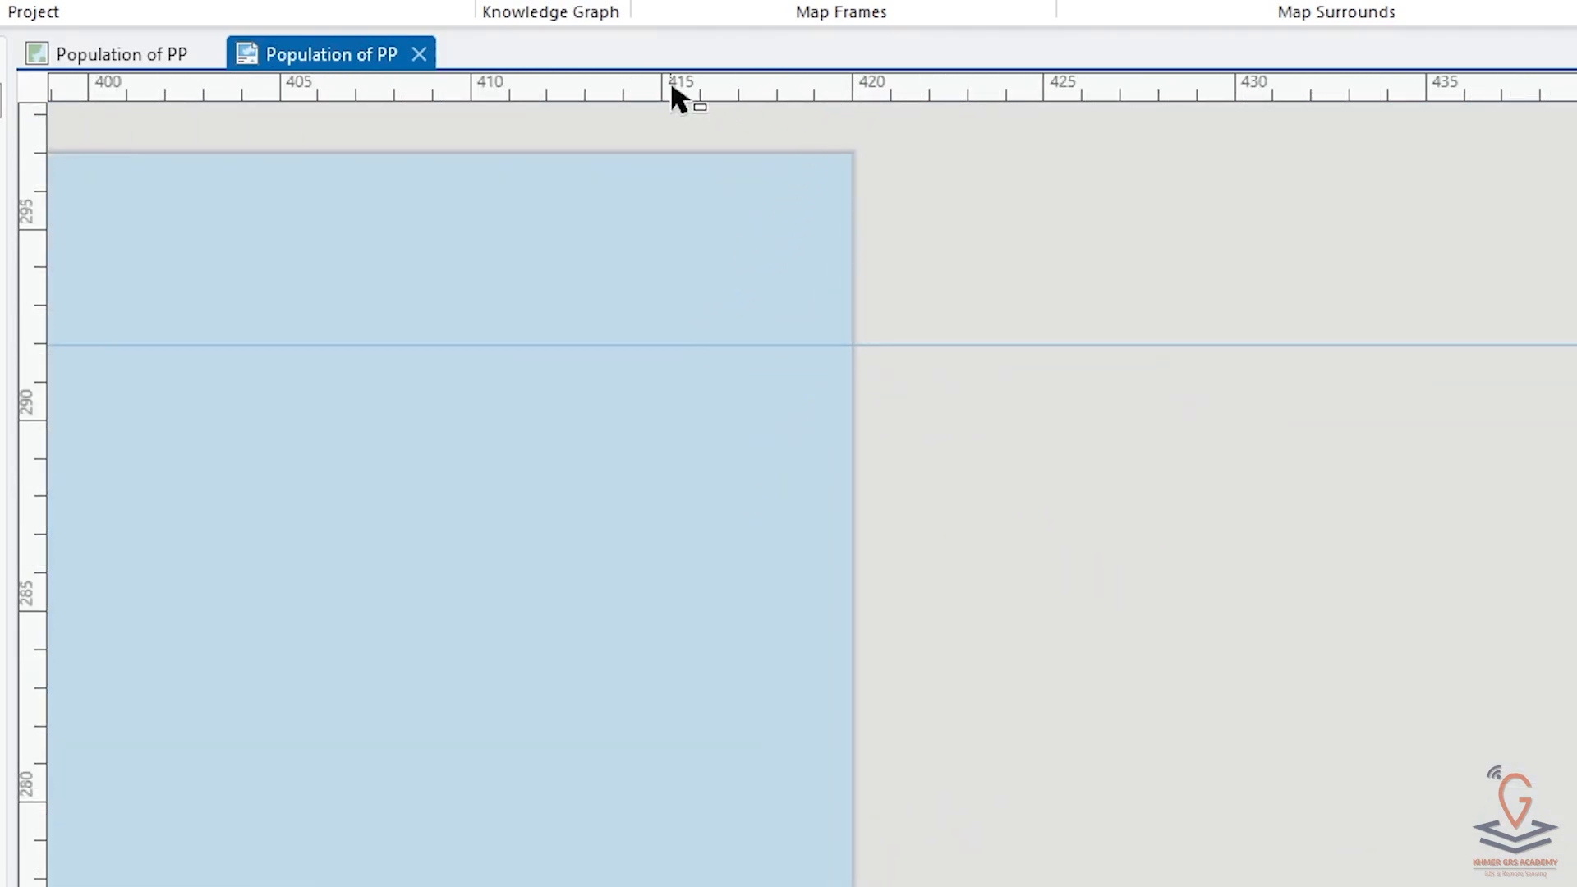
right_click(670, 78)
click(694, 67)
Step: Draw a 410 by 287 mm rectangle snapped to the four margin guides and check its corners against them
scroll(943, 427, down, 5)
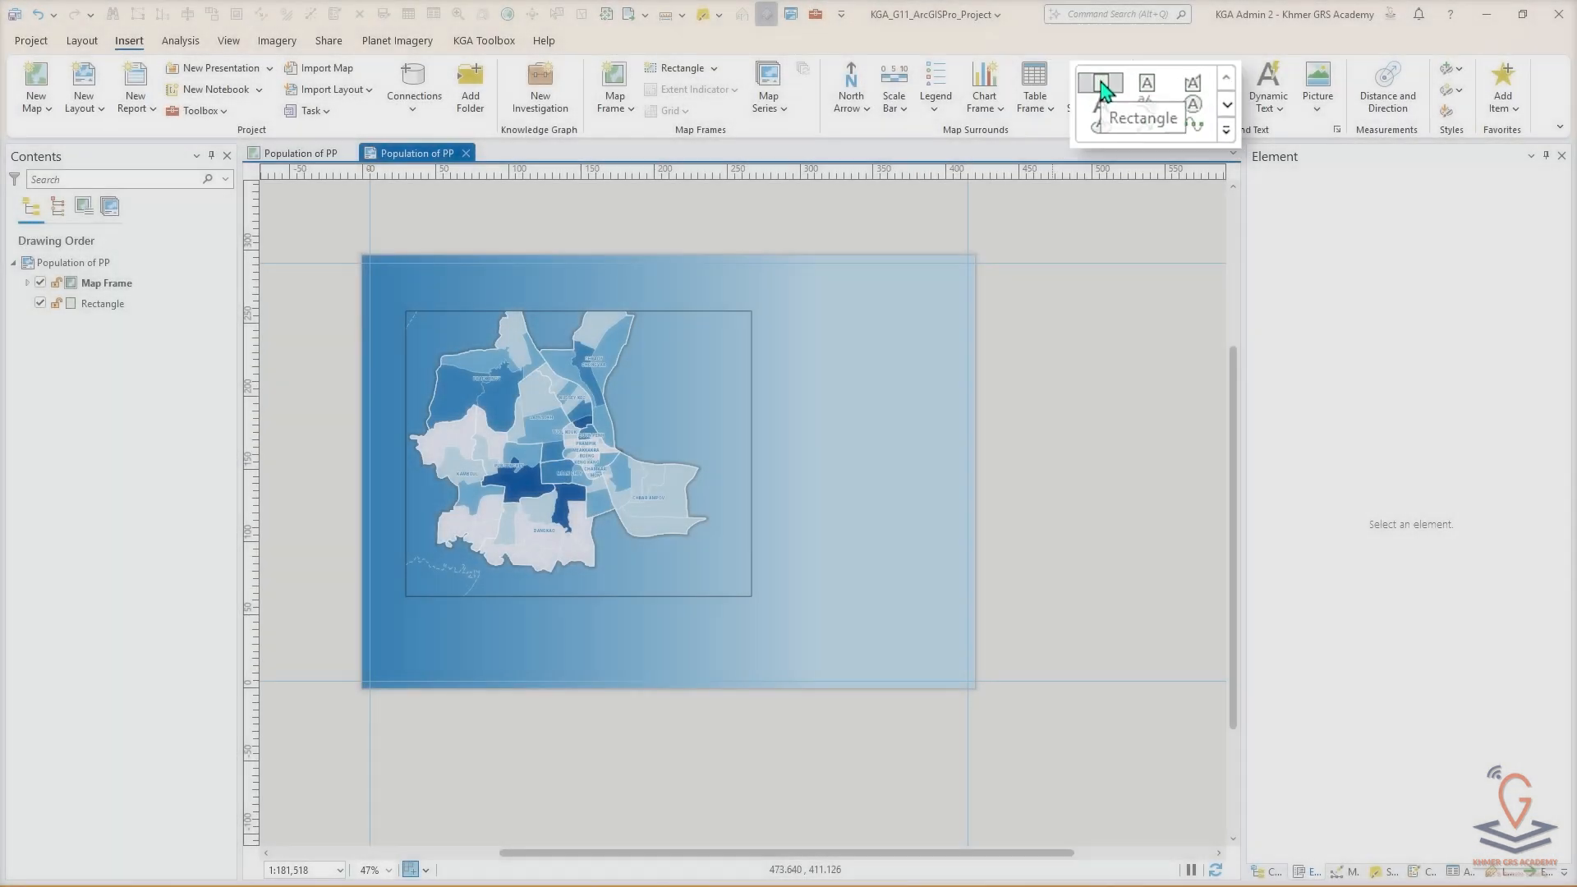
click(1155, 75)
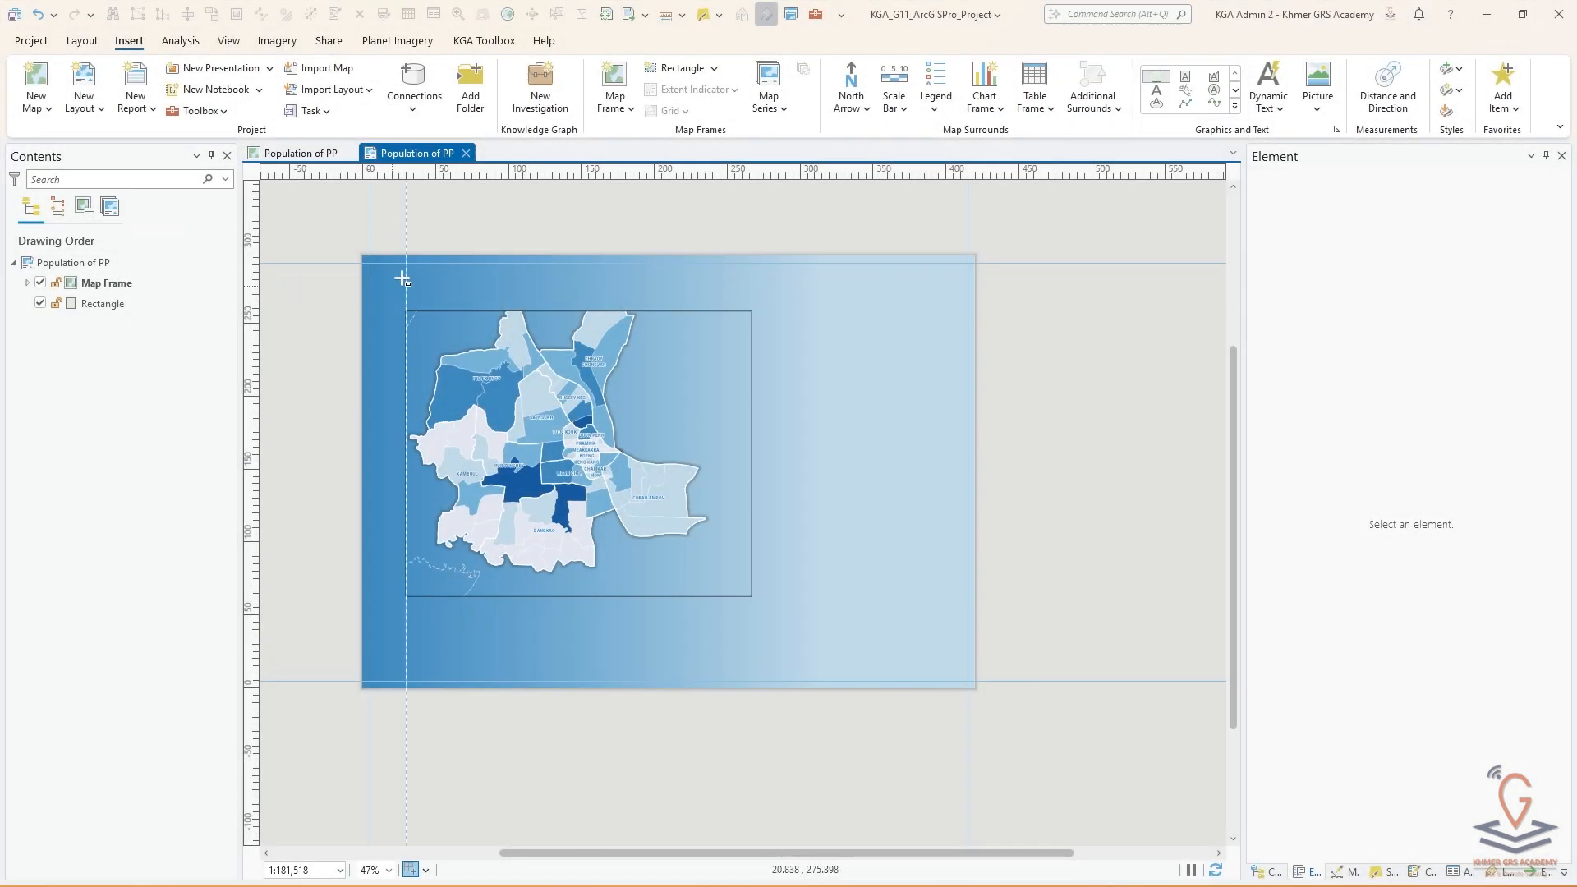
mouse_move(375, 267)
mouse_down()
mouse_move(509, 291)
mouse_move(969, 683)
mouse_up()
scroll(969, 683, up, 2)
scroll(970, 690, down, 5)
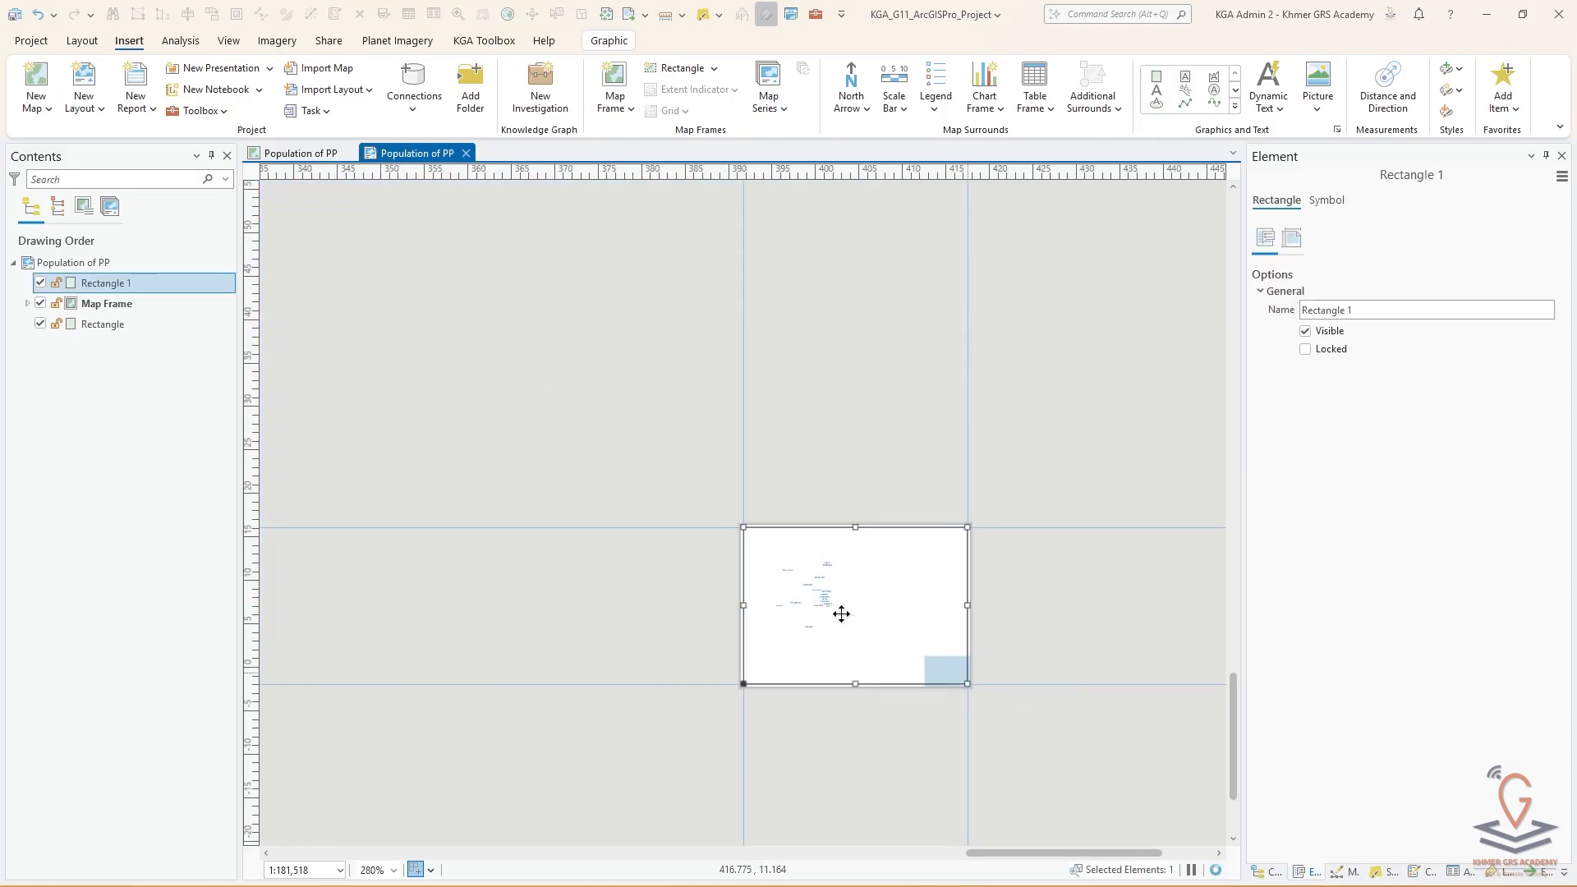
scroll(813, 578, up, 10)
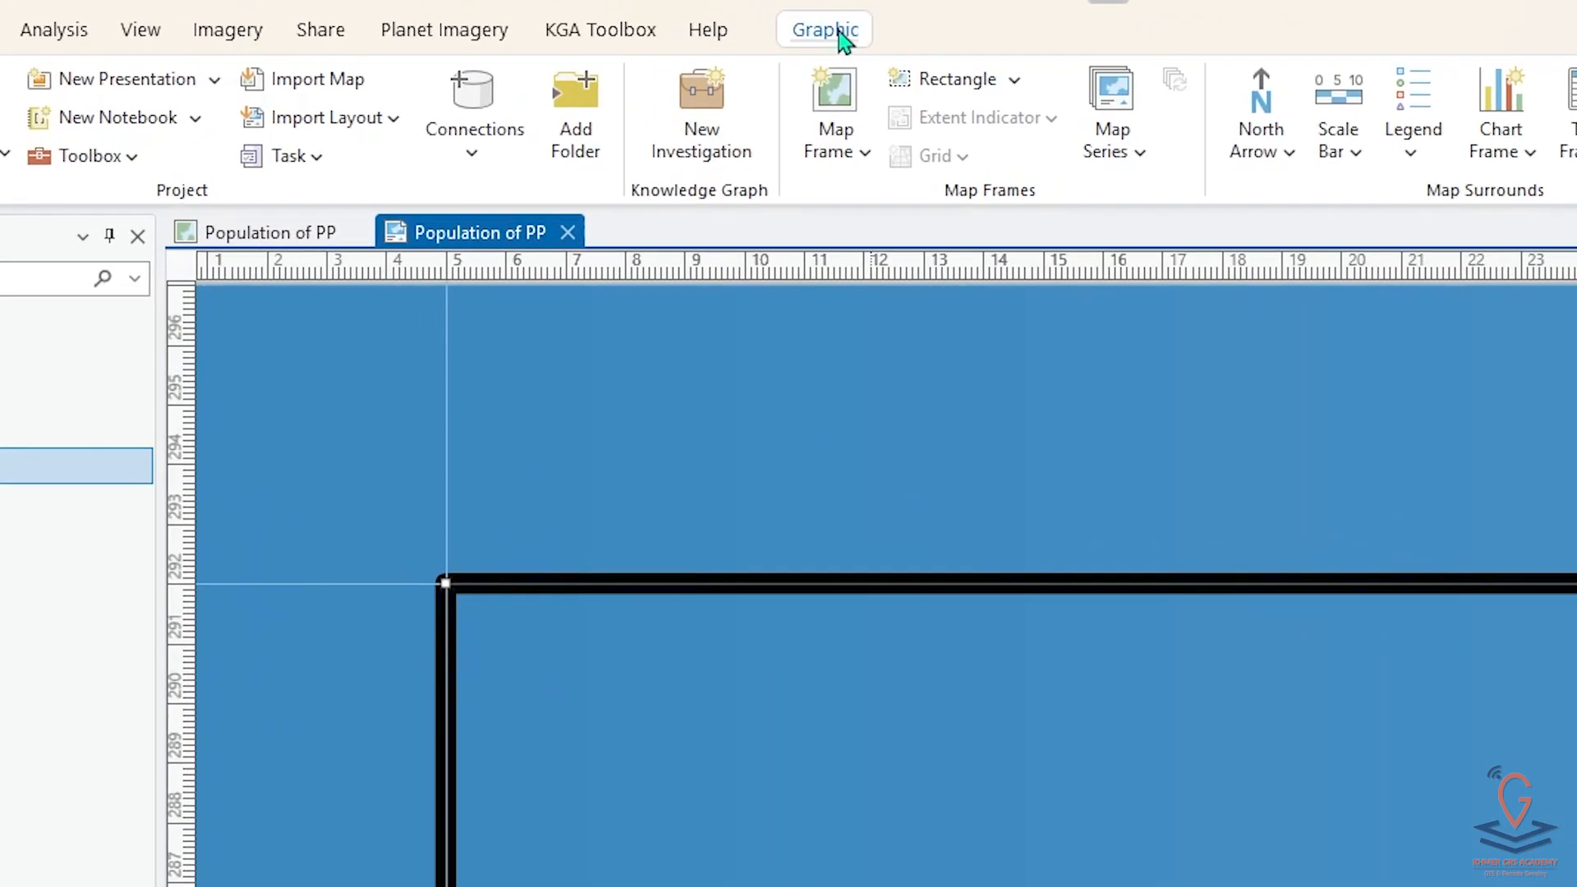
Step: Give the margin rectangle a white stroke with a width of 3 pt and deselect it
click(843, 32)
click(883, 119)
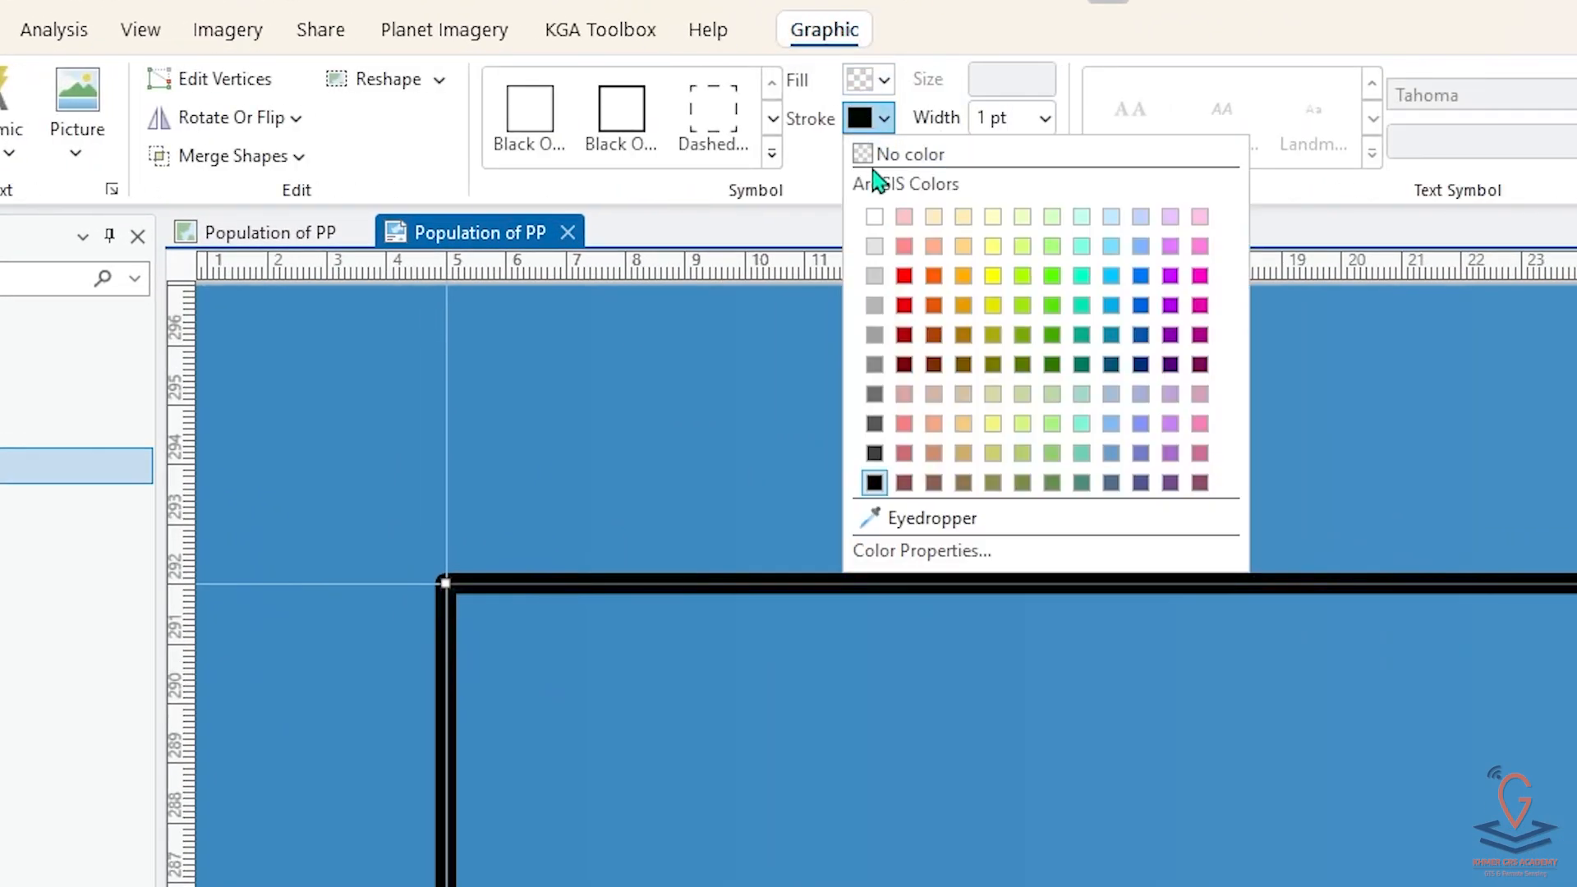
click(875, 217)
click(1044, 119)
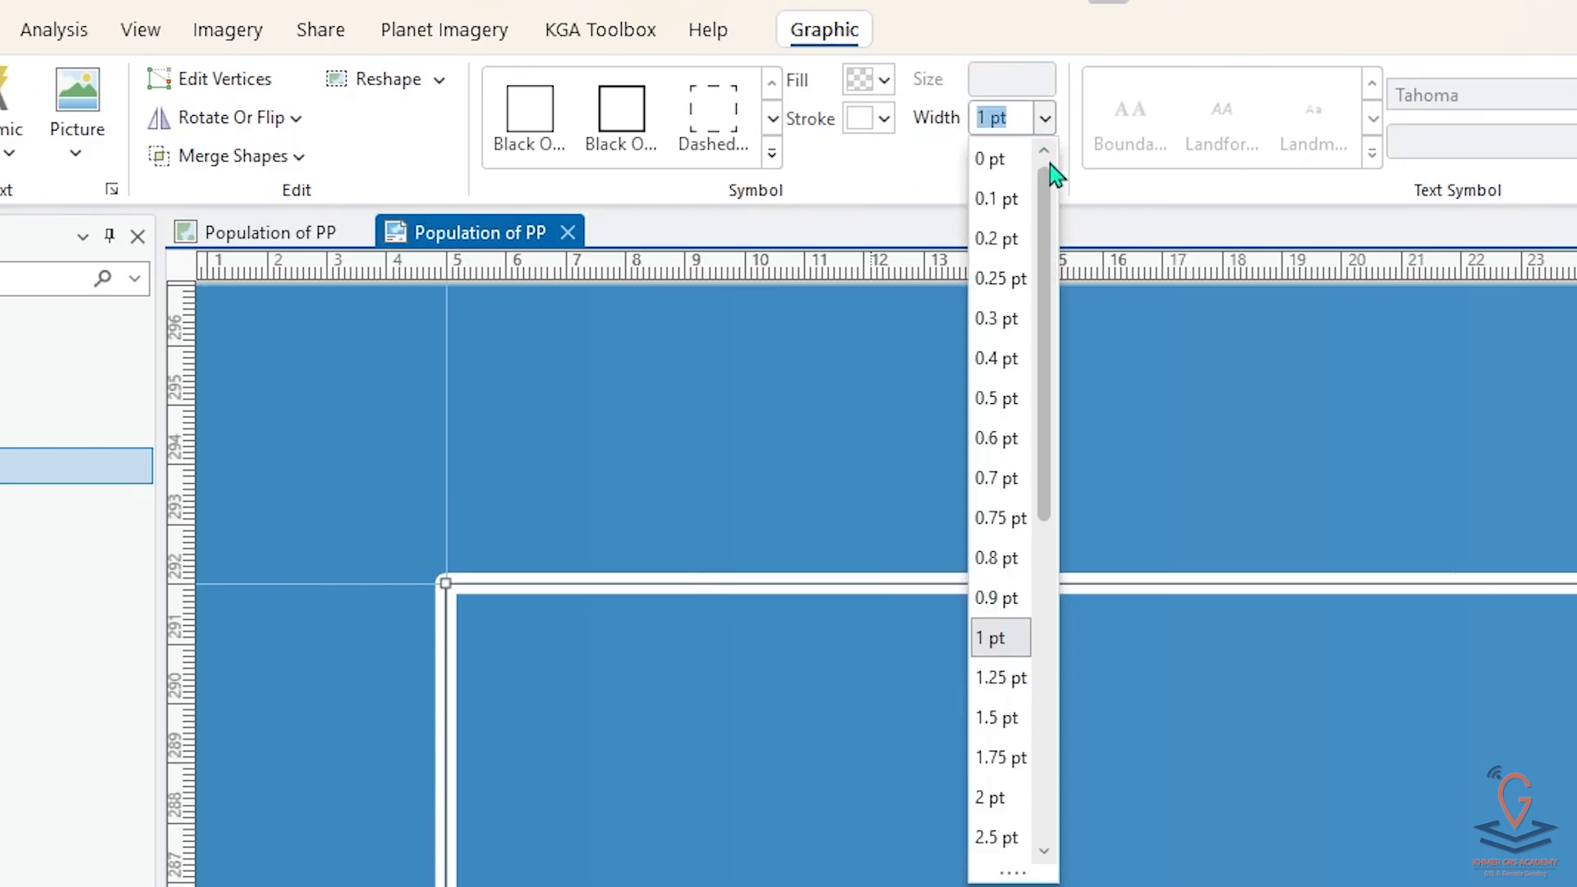
scroll(1002, 739, down, 4)
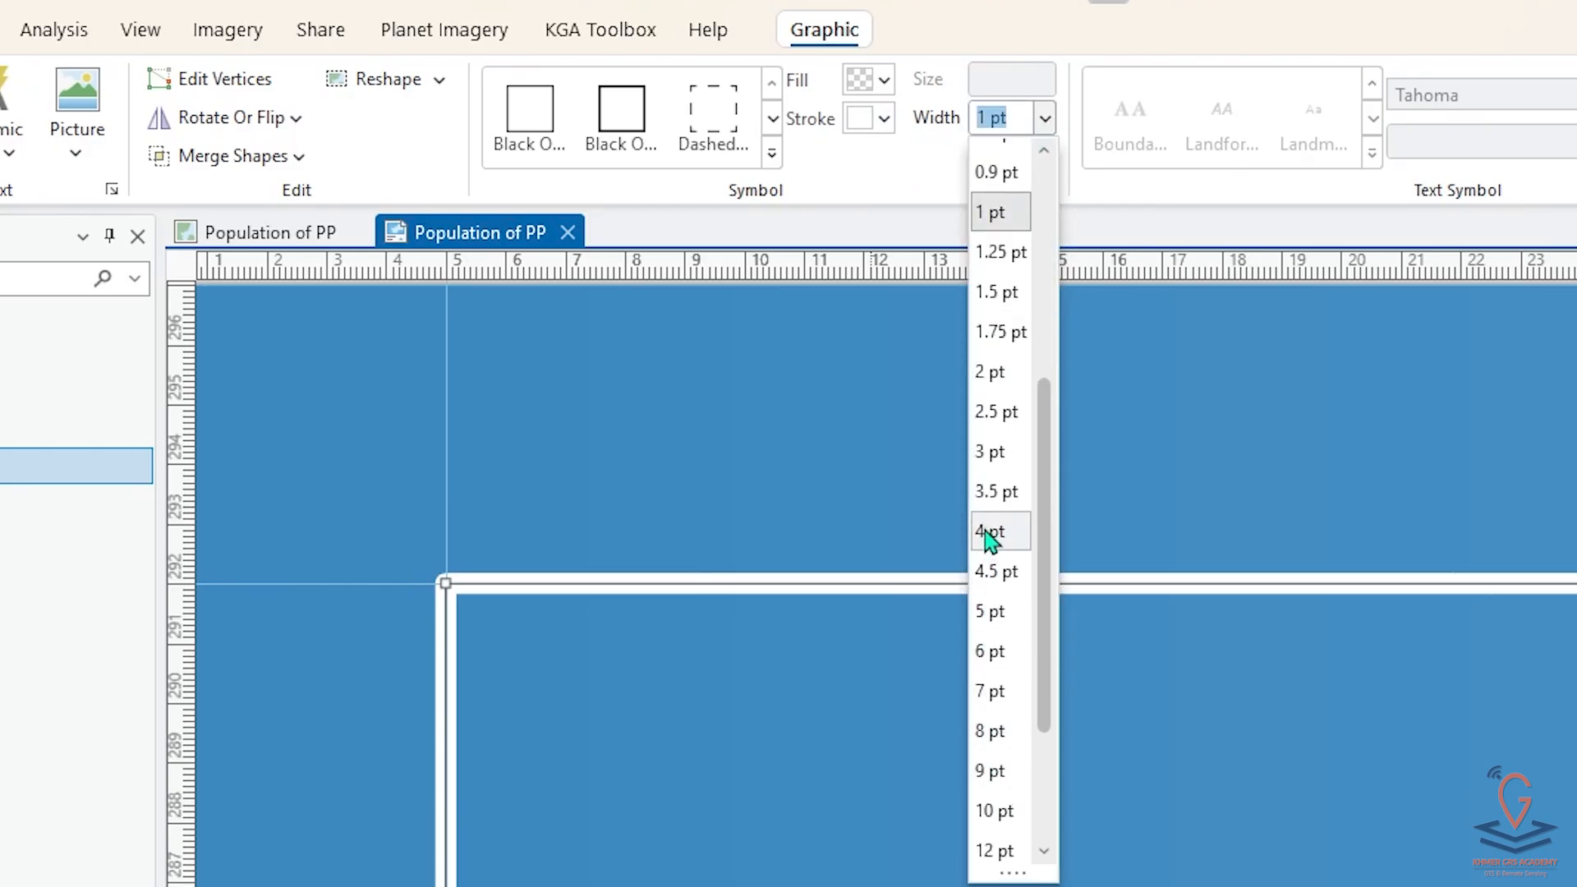
click(996, 460)
scroll(394, 320, down, 3)
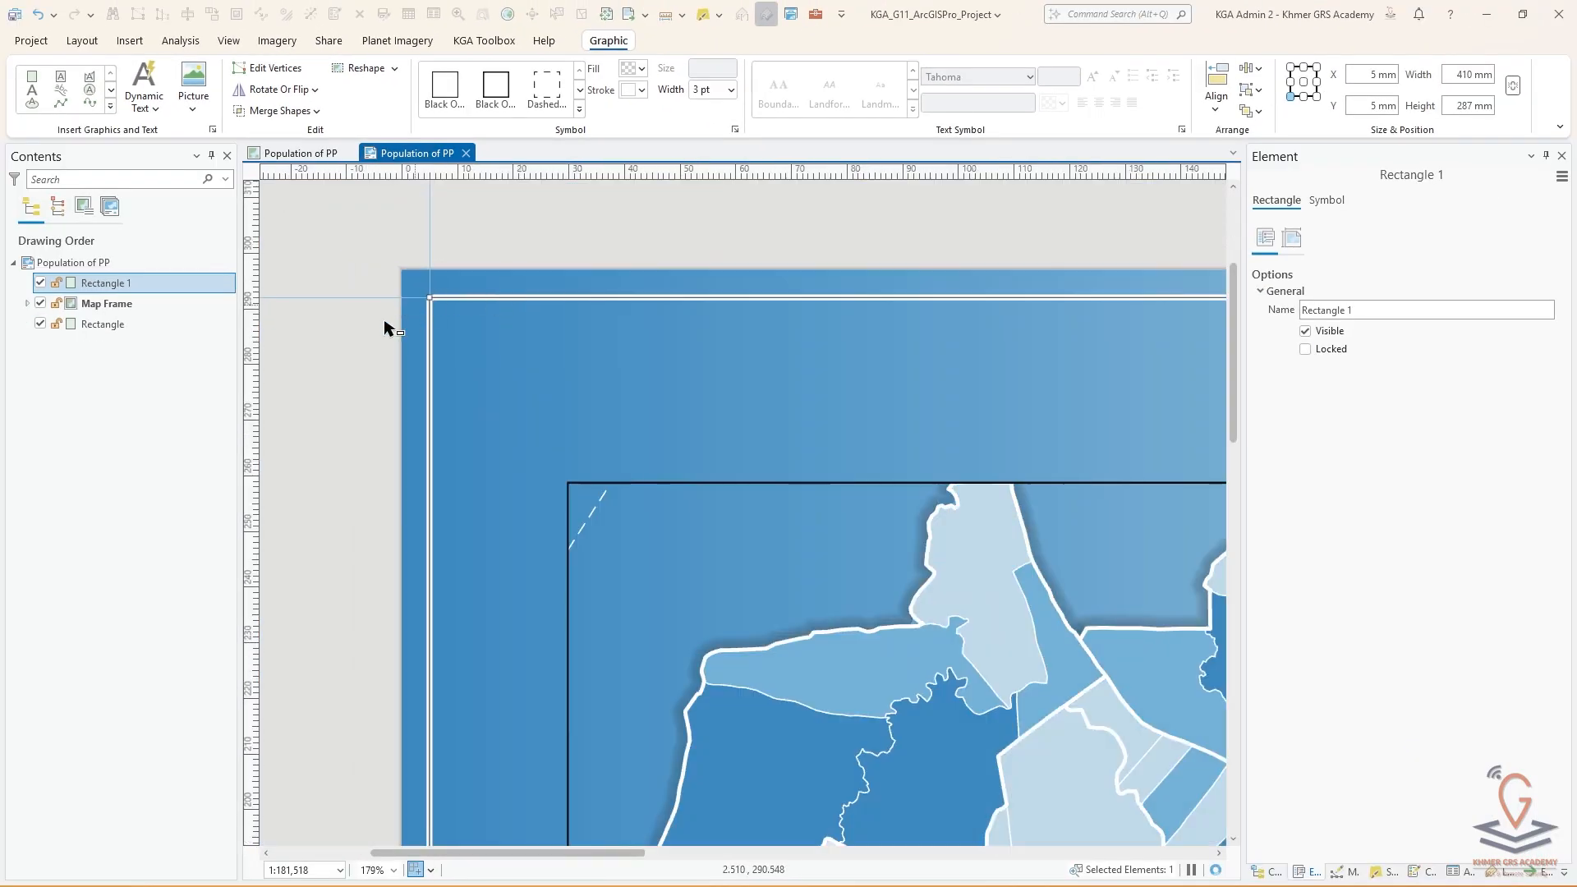
click(364, 345)
Step: Remove all guides from the layout
scroll(364, 344, down, 5)
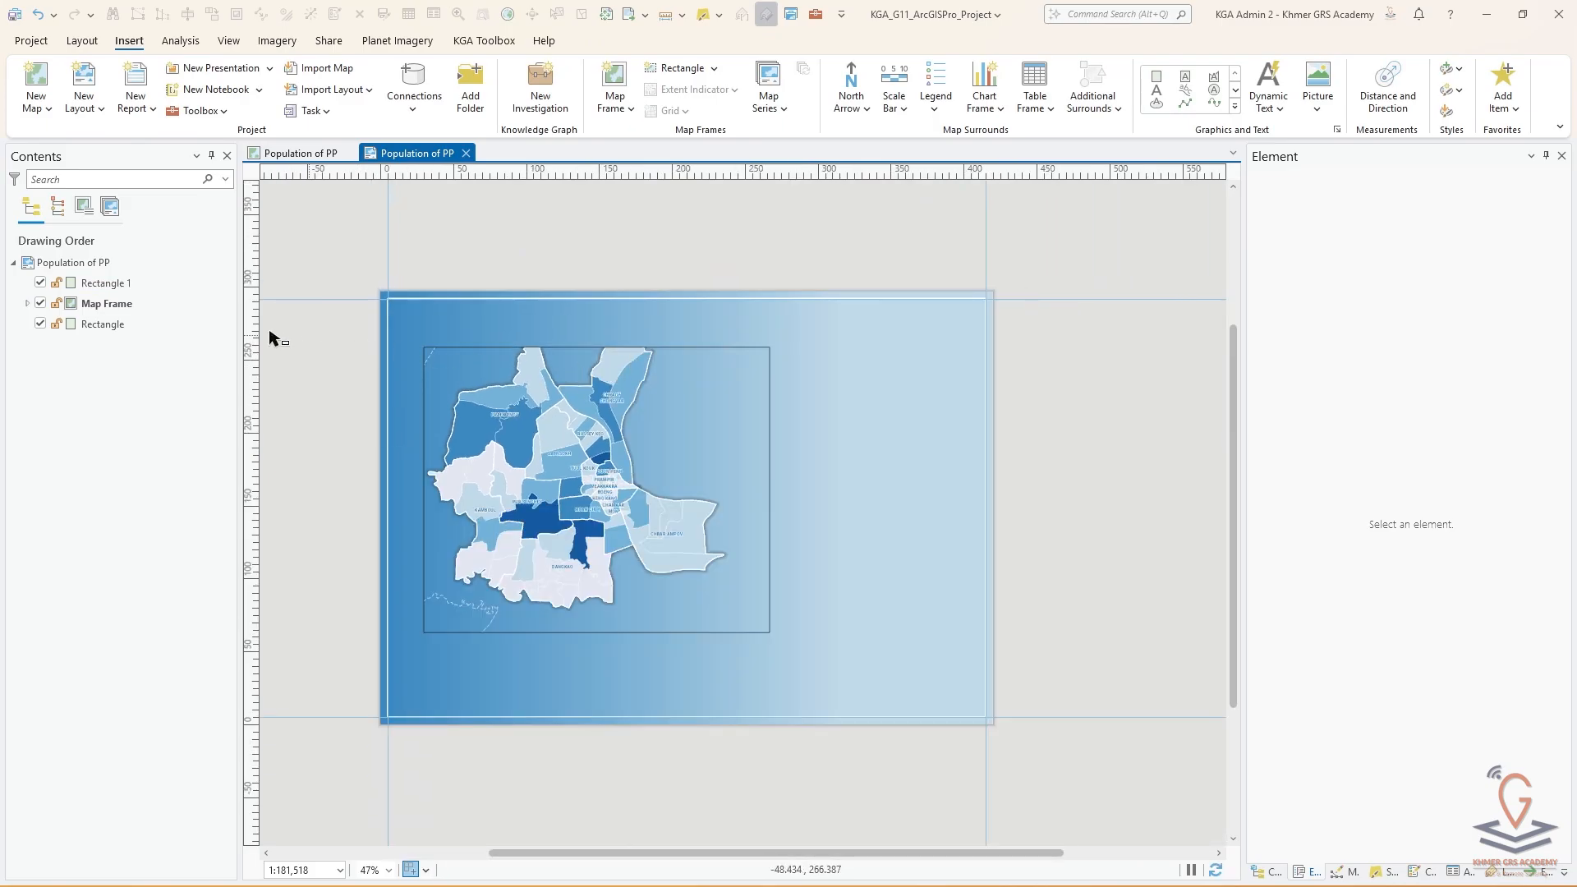
right_click(254, 347)
click(252, 444)
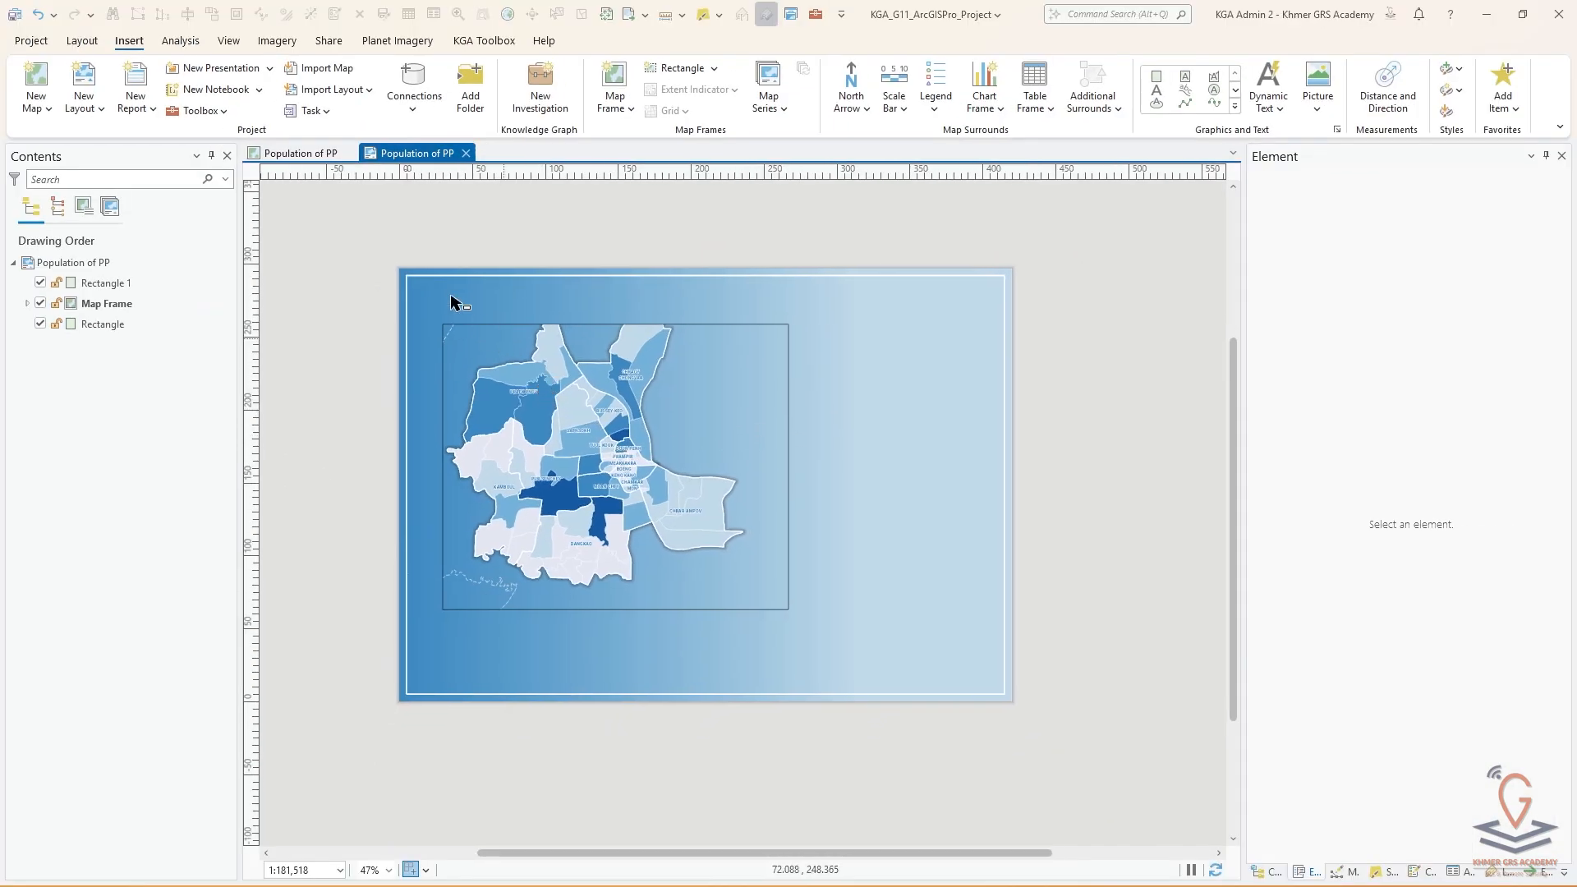
Step: Change the stroke width of the white margin rectangle, then deselect it
scroll(380, 305, up, 3)
scroll(380, 306, up, 5)
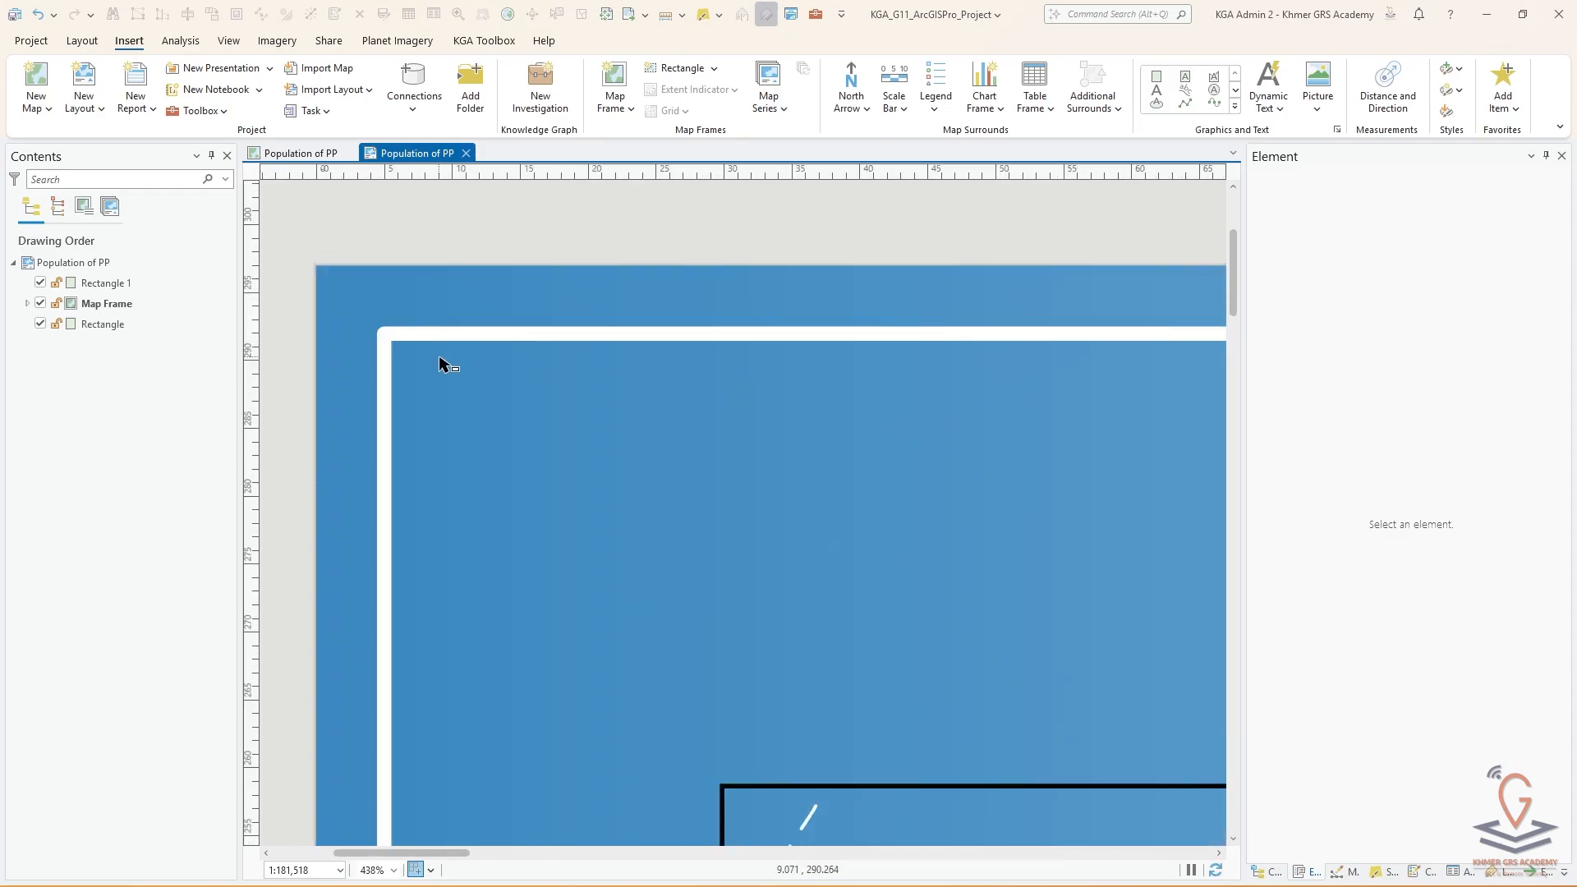
click(439, 363)
click(608, 41)
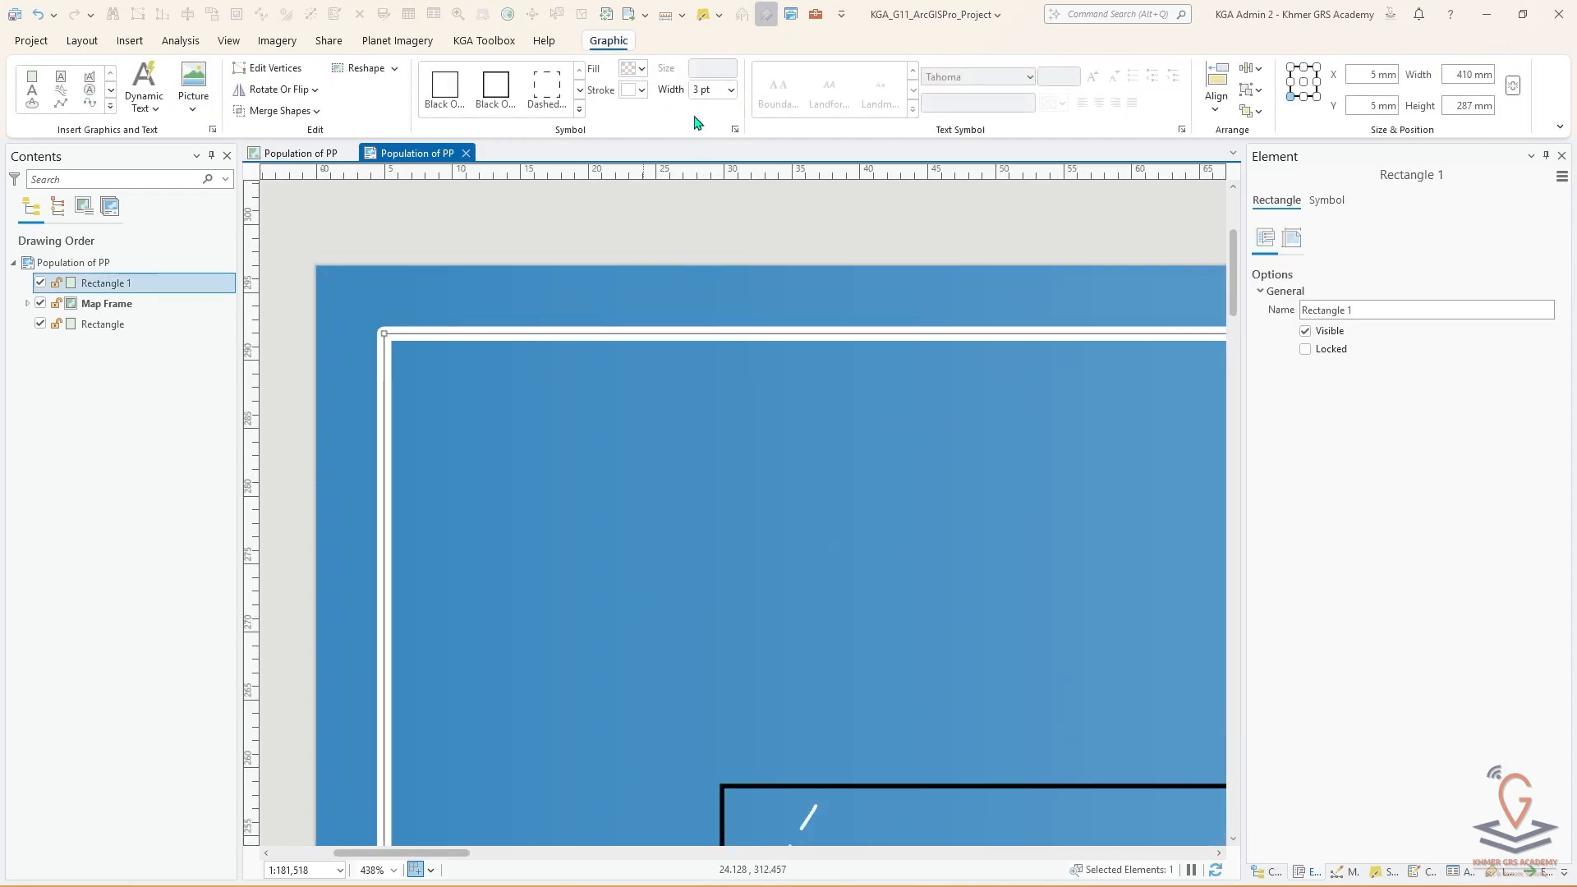
click(730, 90)
click(702, 319)
click(528, 232)
scroll(529, 253, down, 5)
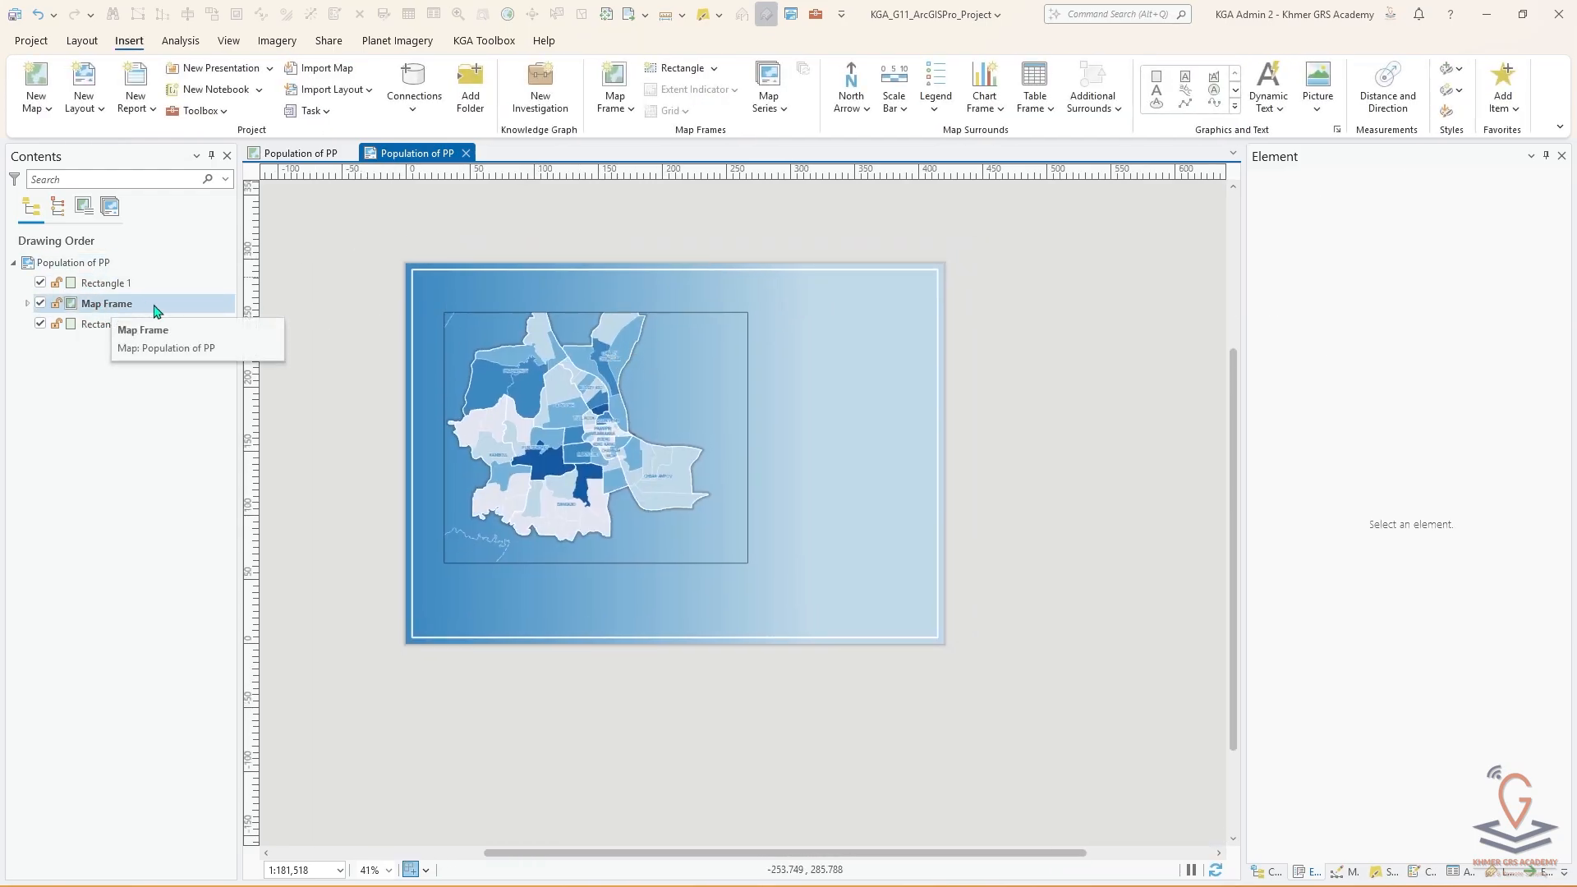
Step: Move Rectangle 1 below Map Frame in the layout's drawing order and clear the selection
click(682, 388)
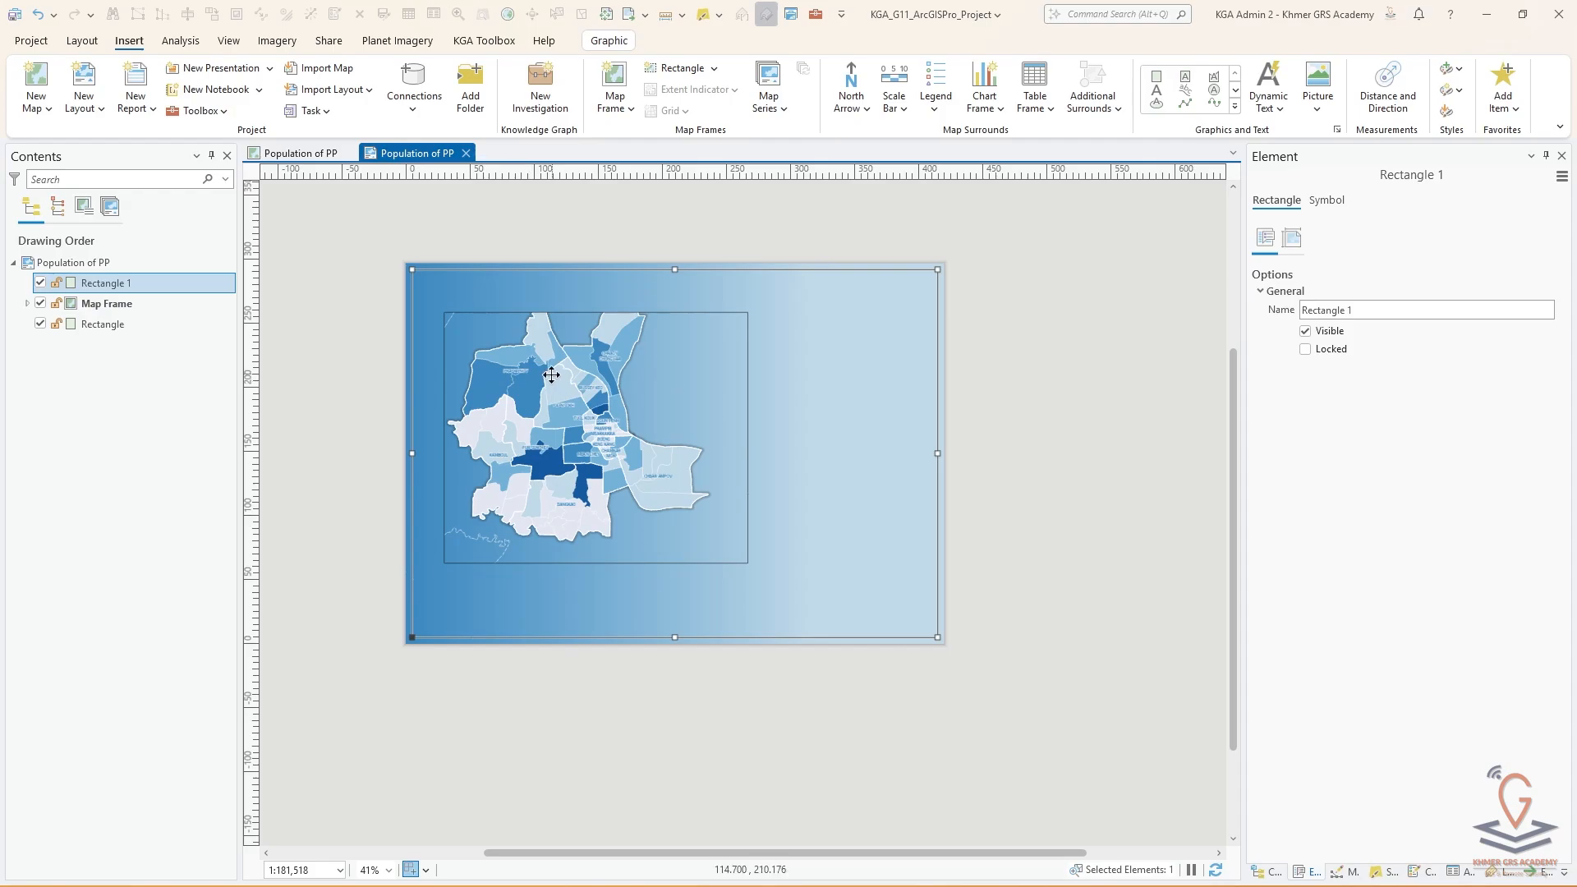
click(105, 283)
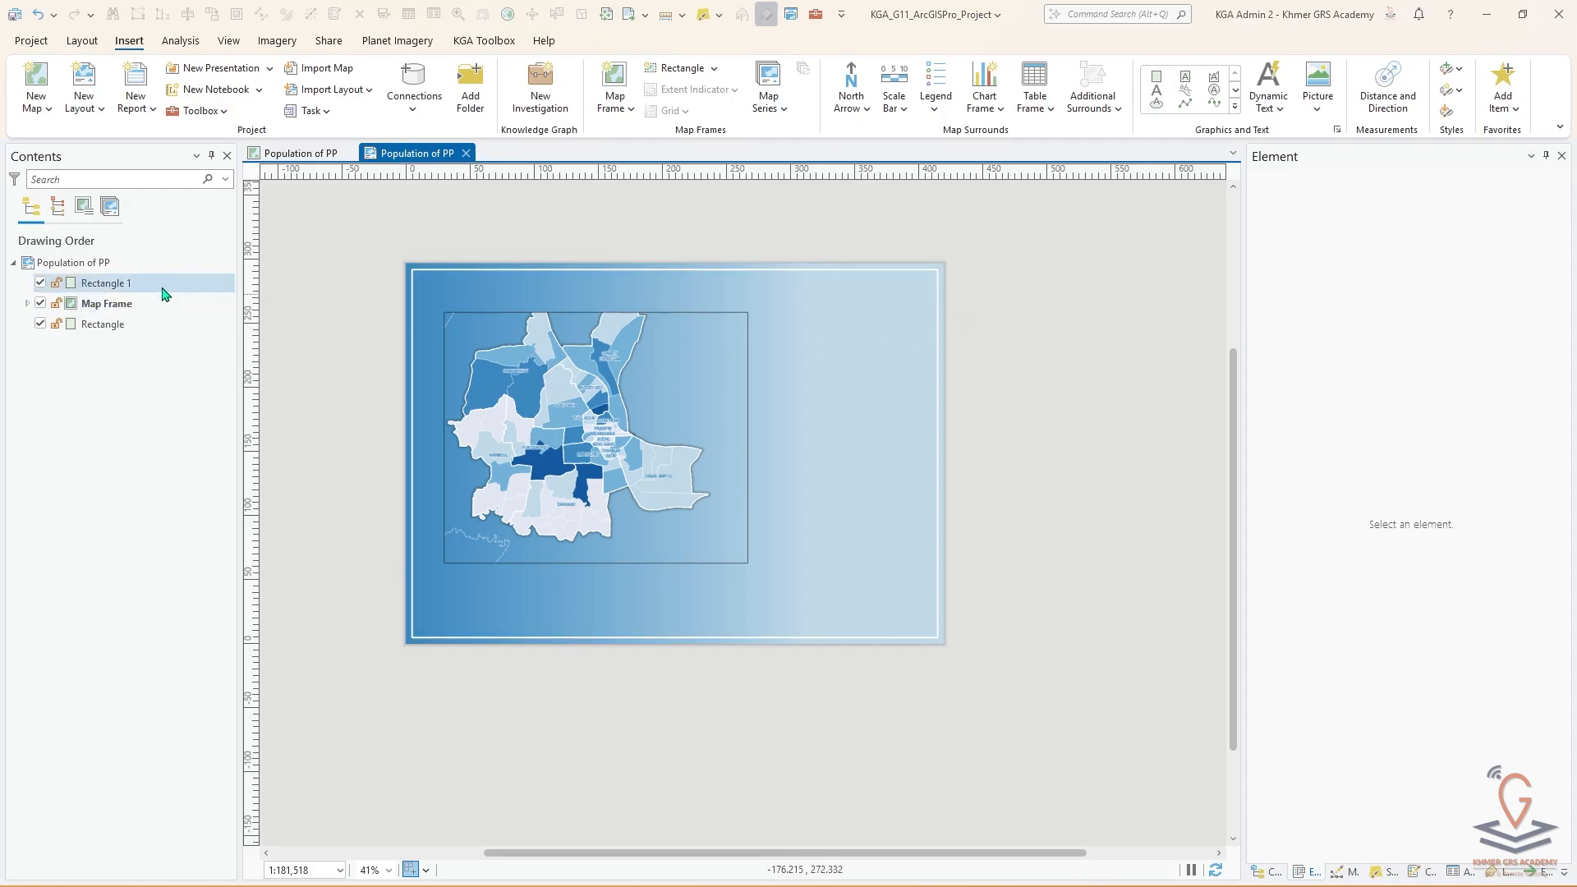
drag(130, 293, 136, 324)
click(351, 295)
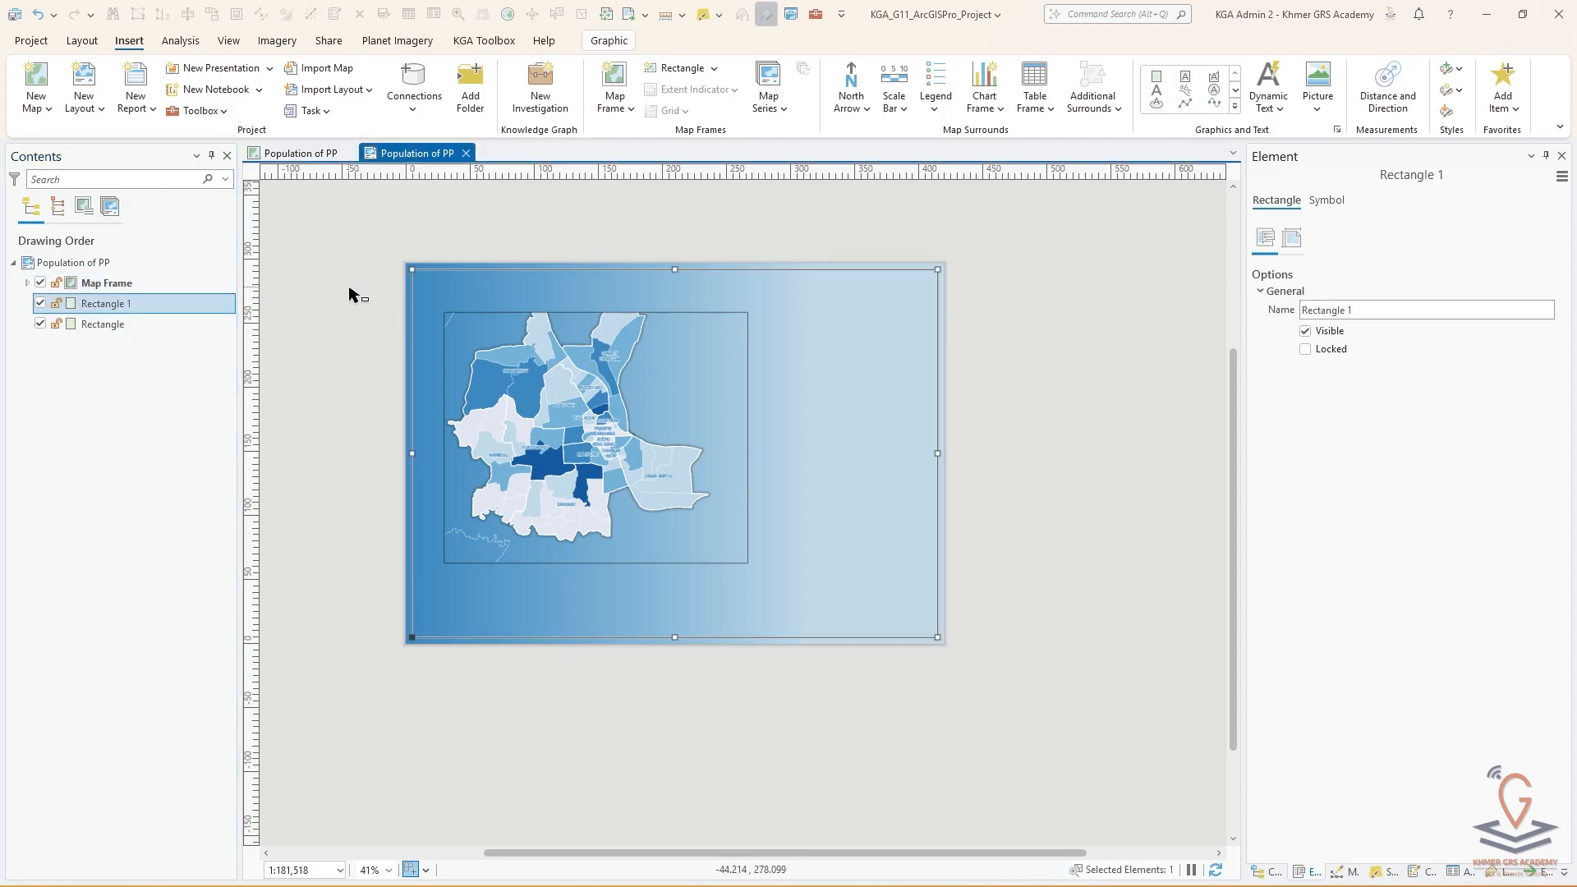
Step: Switch to the image viewer to compare the layout with Population Map of Phnom Penh.jpg, and return to ArcGIS Pro
scroll(629, 417, up, 4)
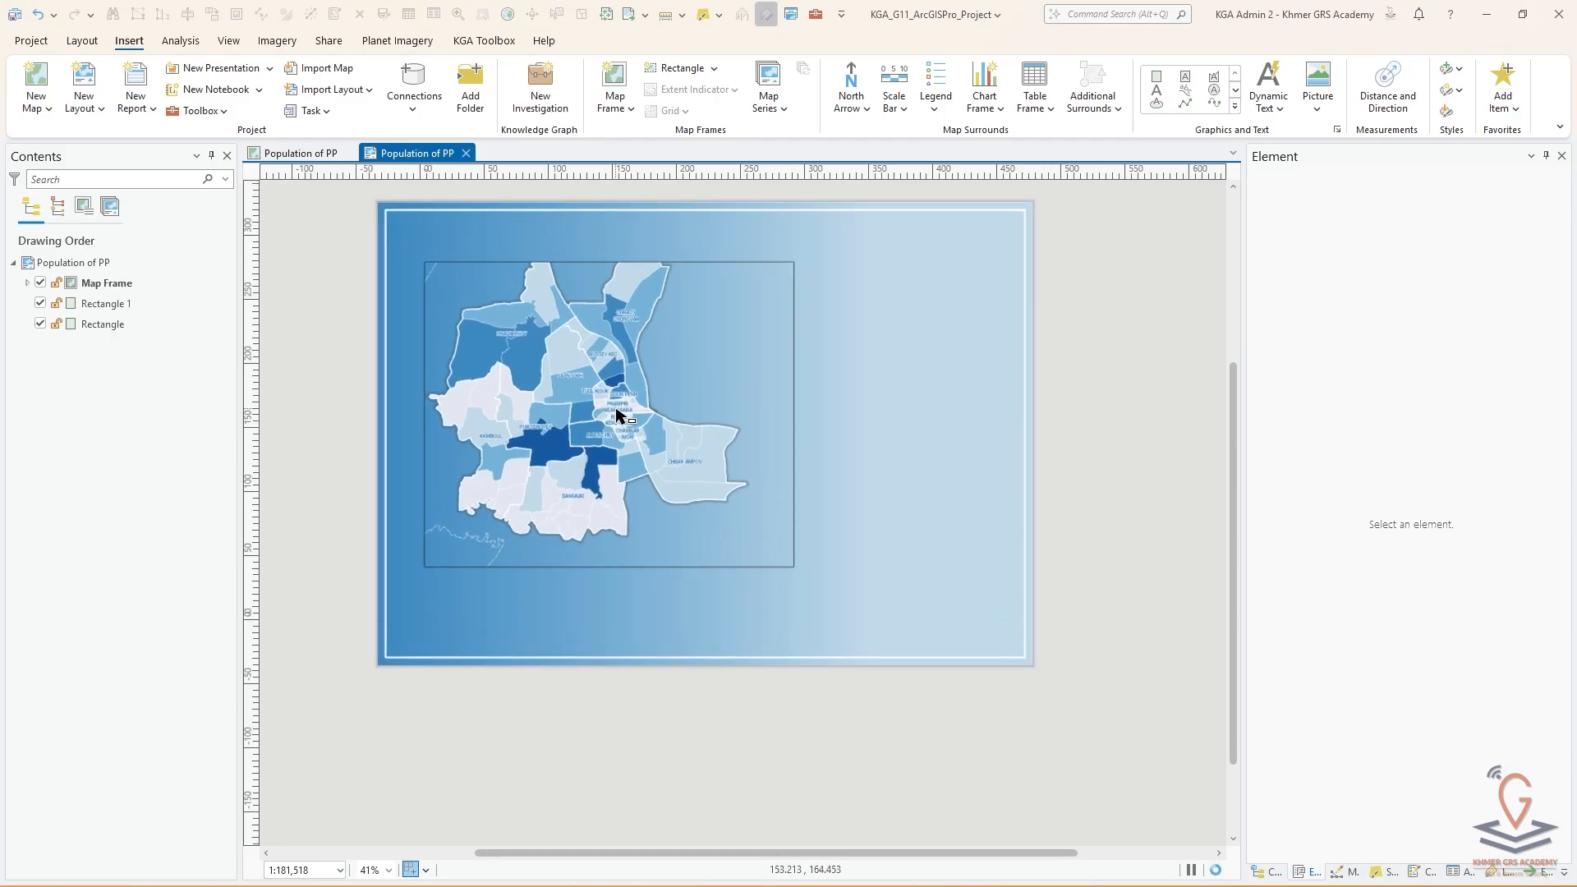
scroll(626, 468, down, 1)
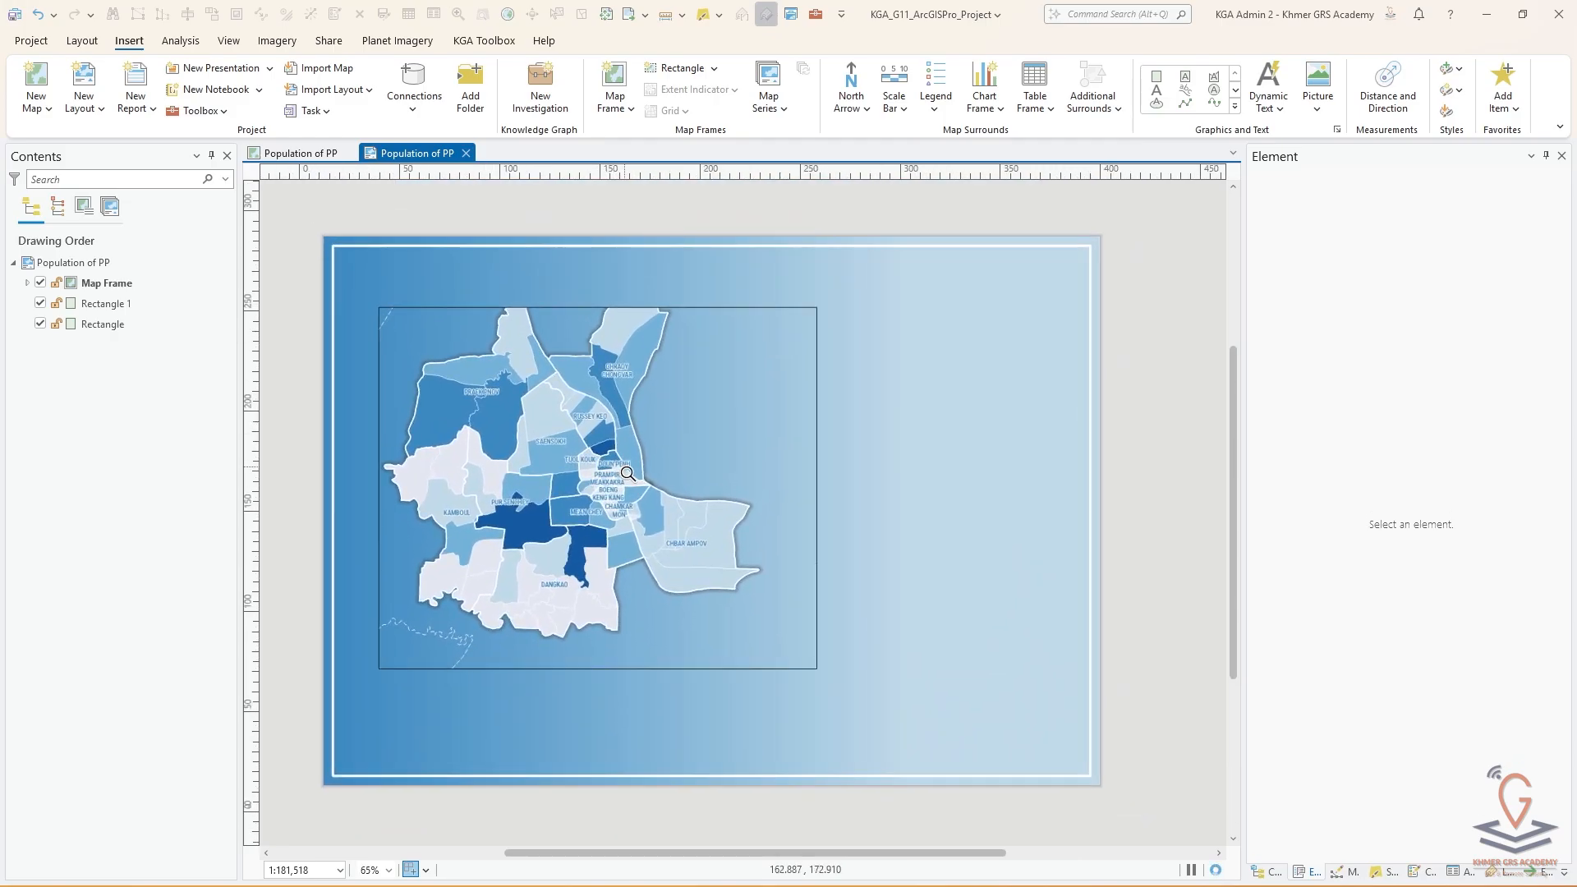
drag(627, 468, 643, 427)
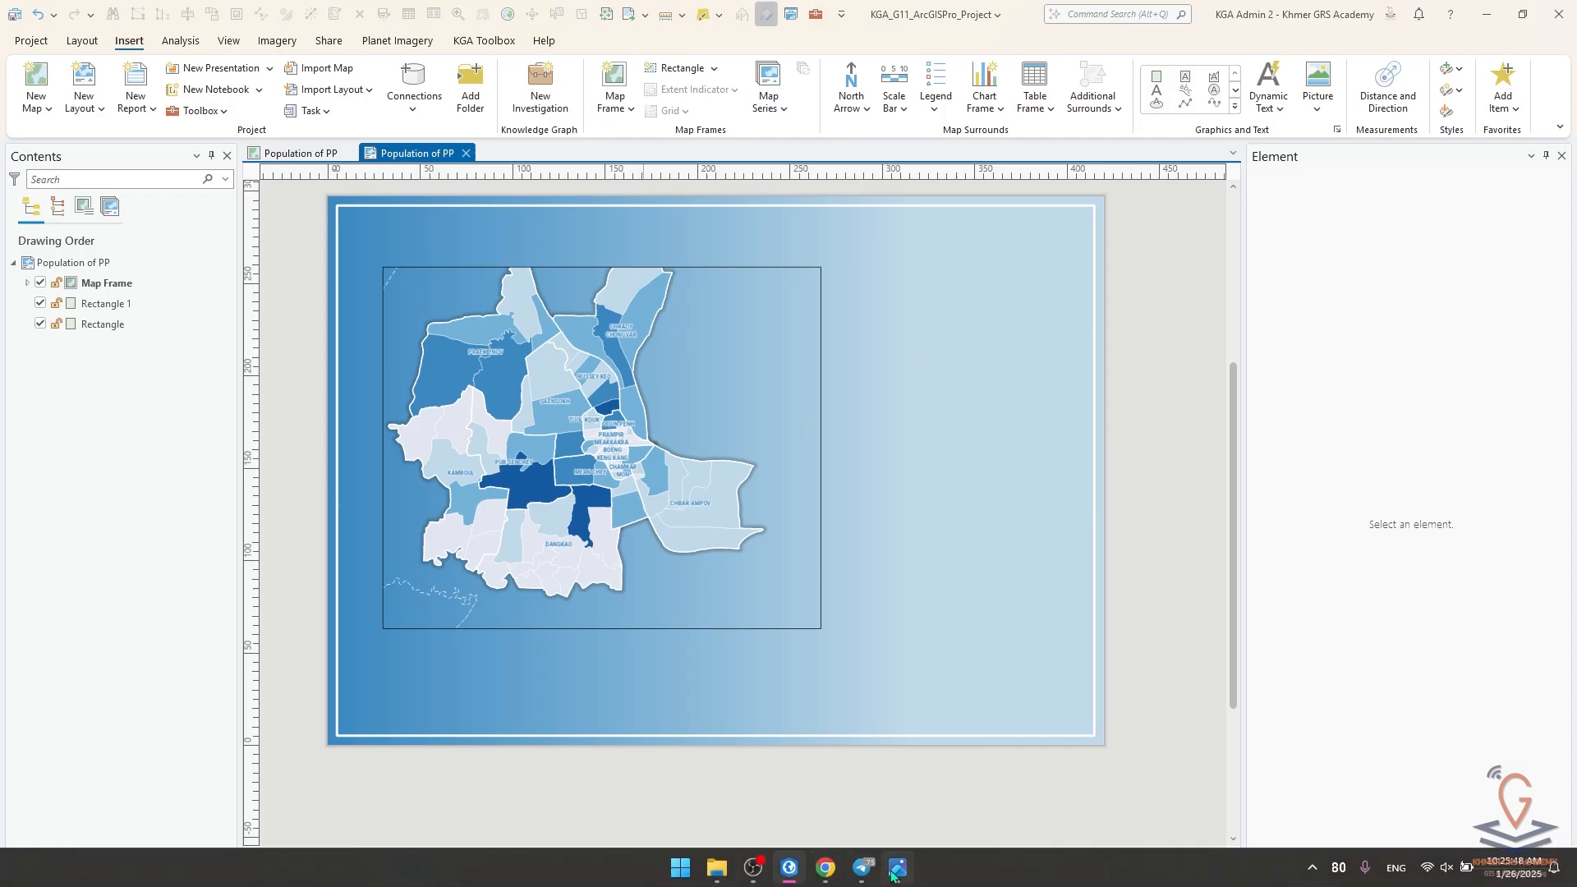
click(898, 868)
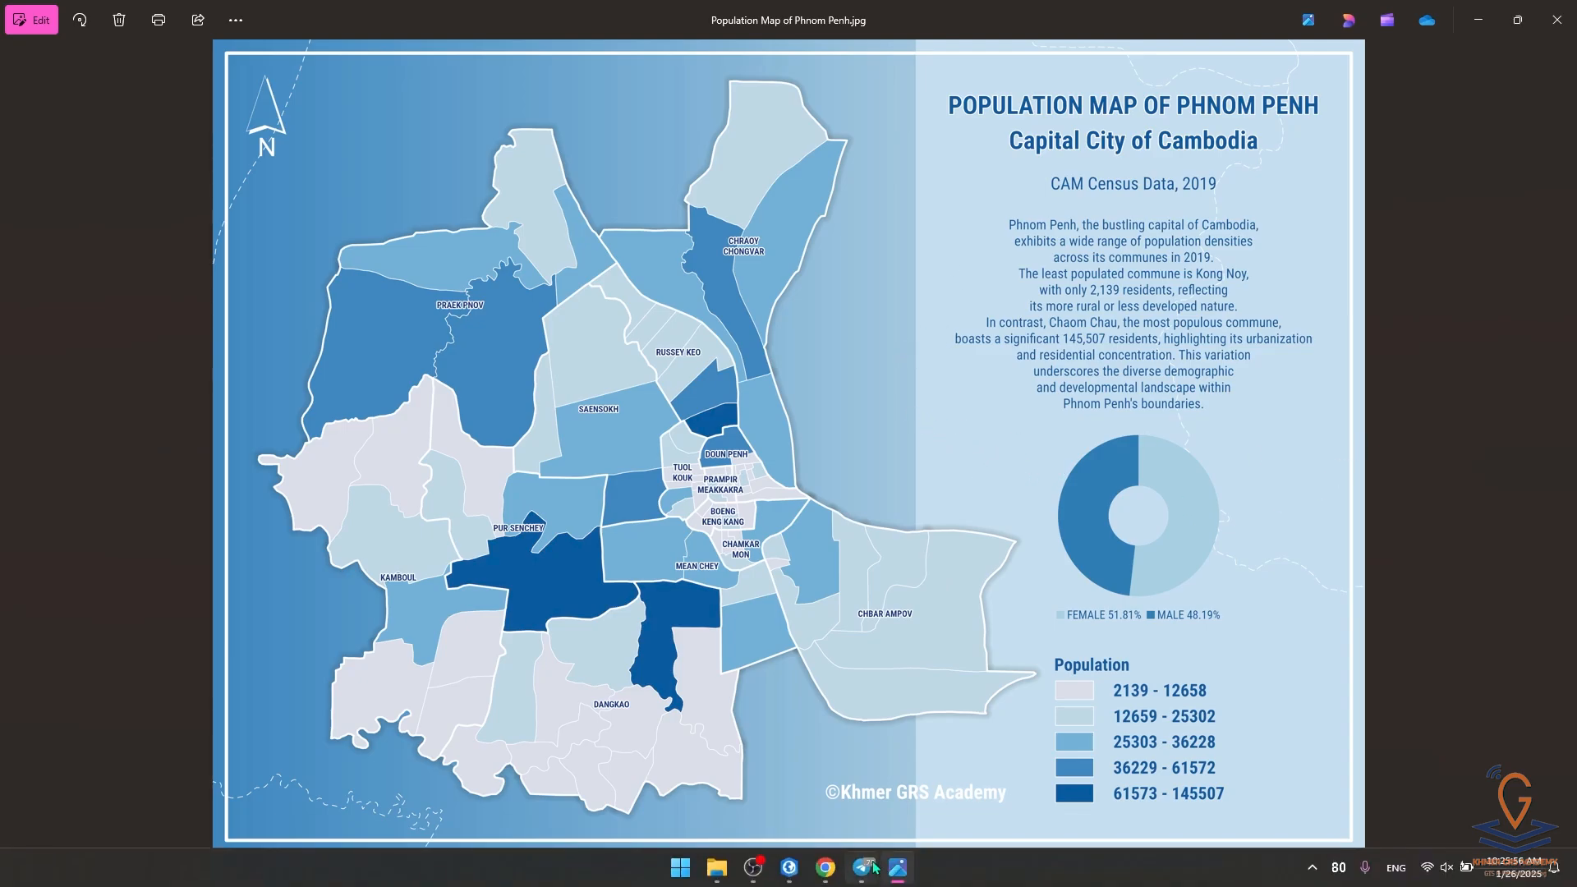
click(790, 869)
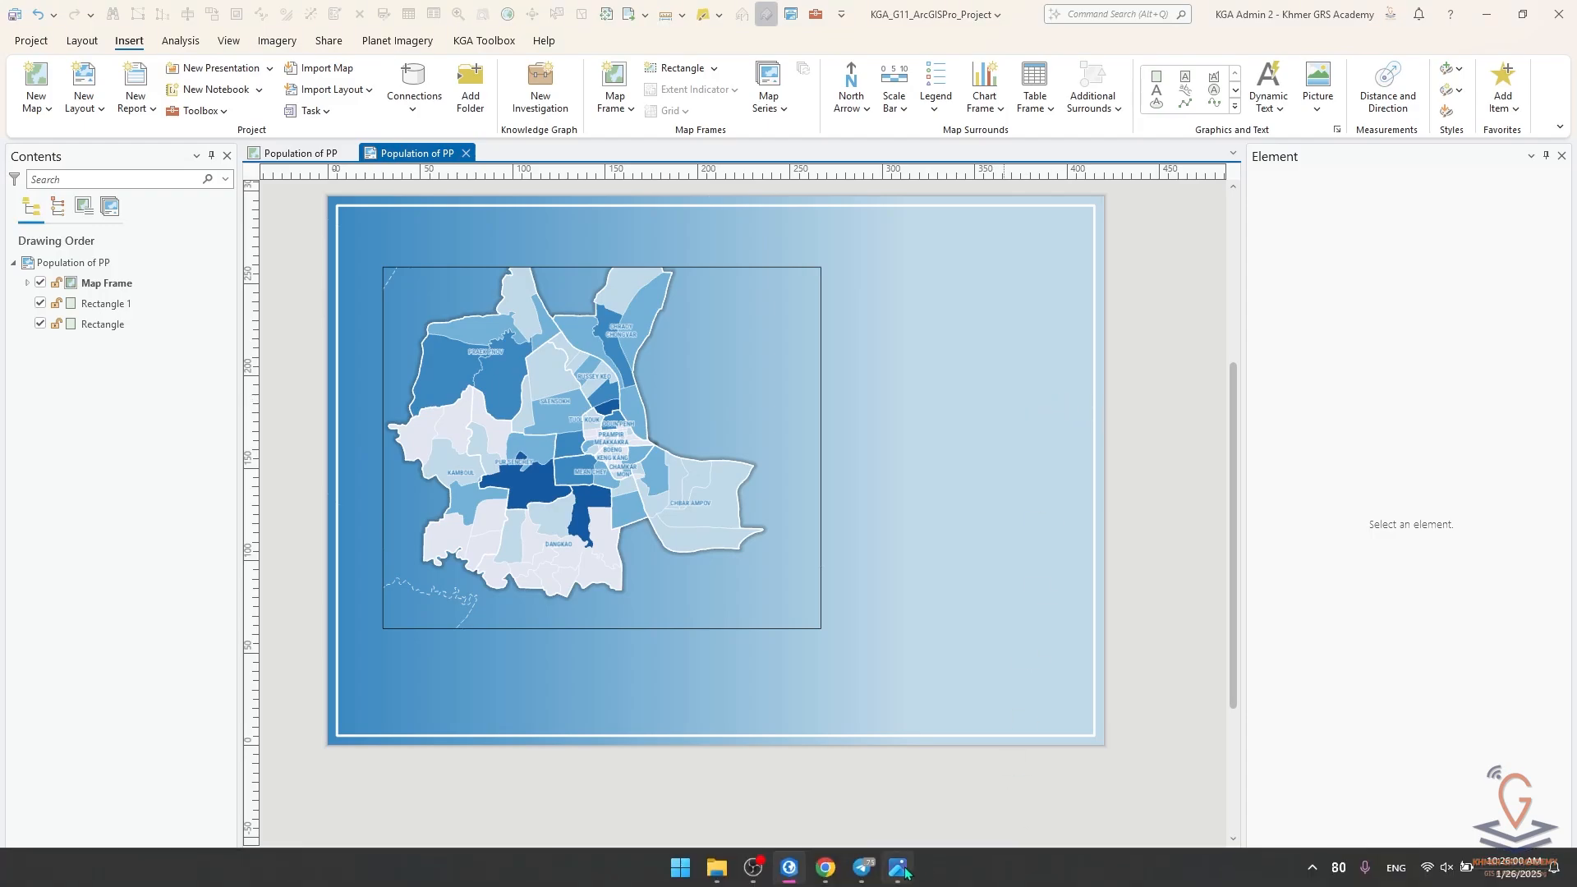
click(898, 868)
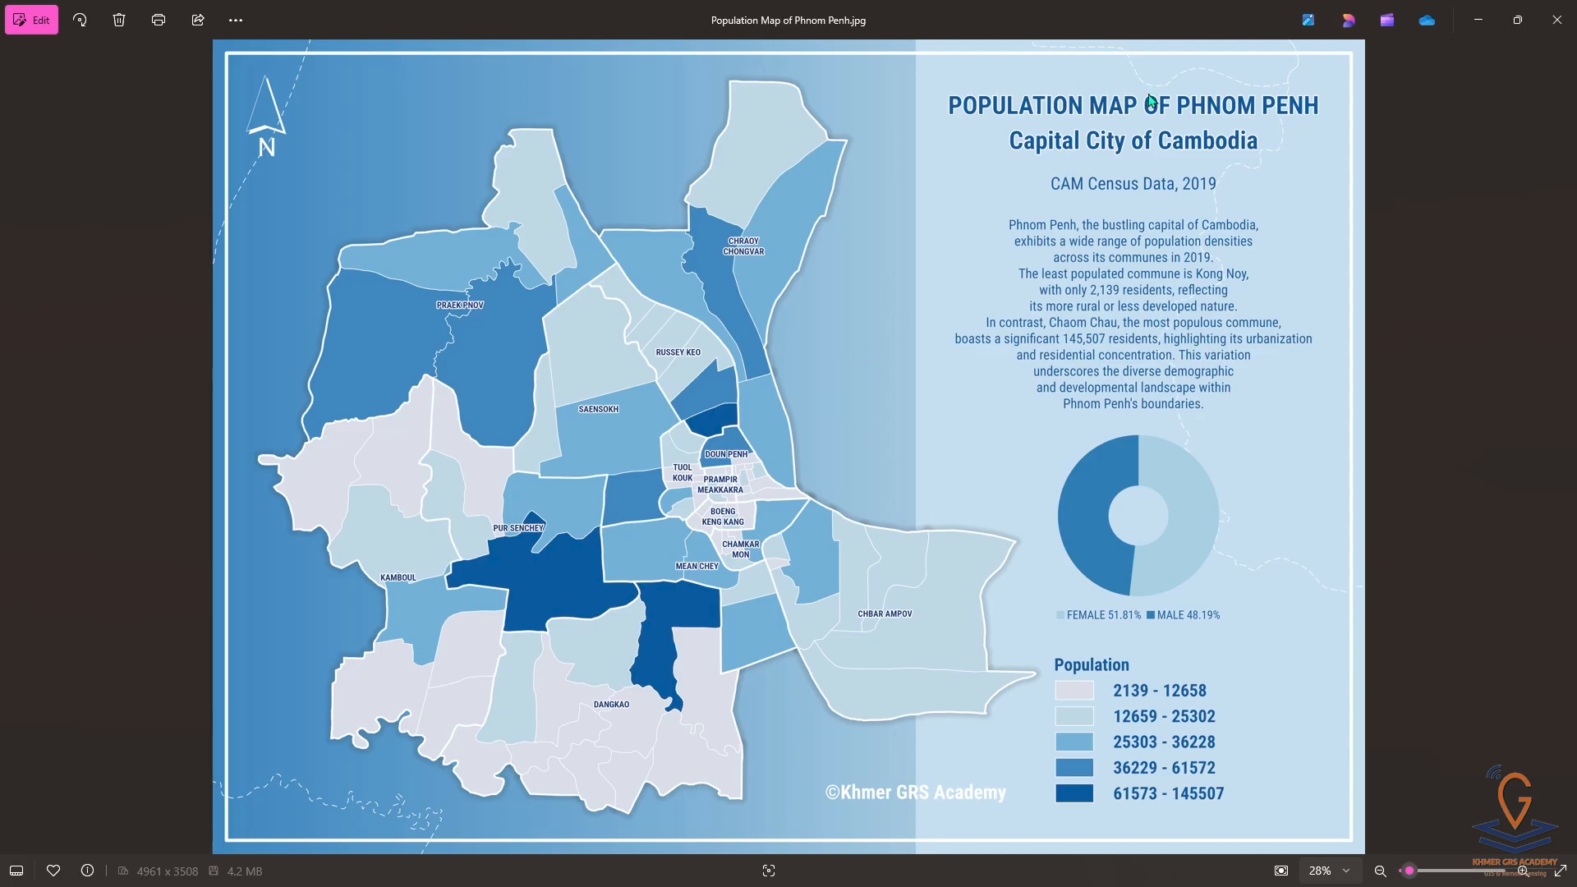
click(1479, 19)
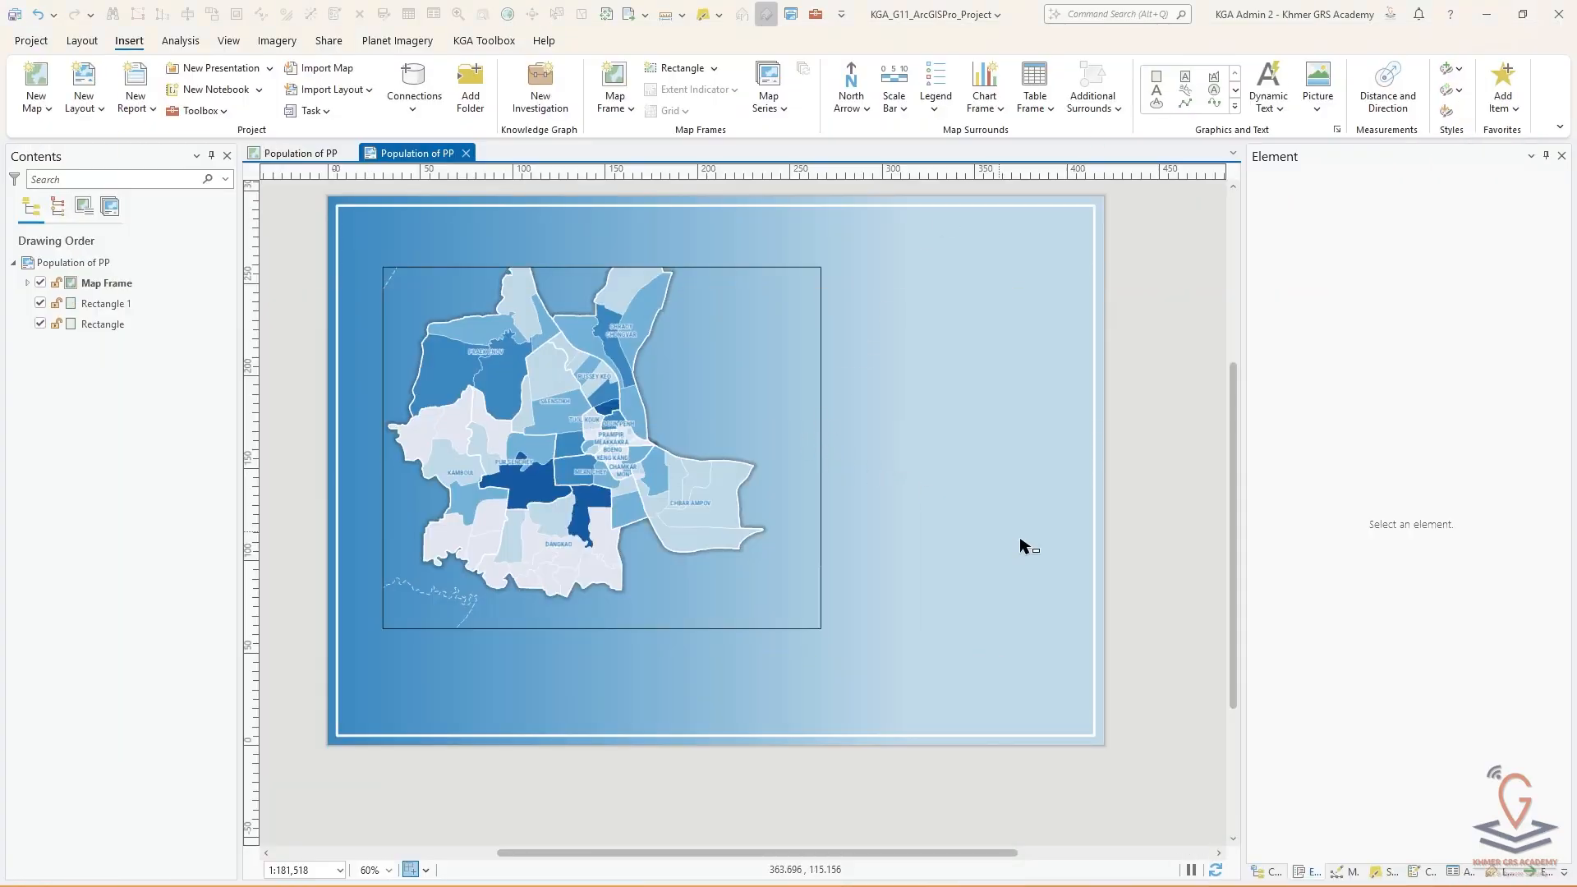
Step: Draw a full-height rectangle over the right part of the page, from about 253 mm to the page's right edge
drag(1020, 543, 982, 559)
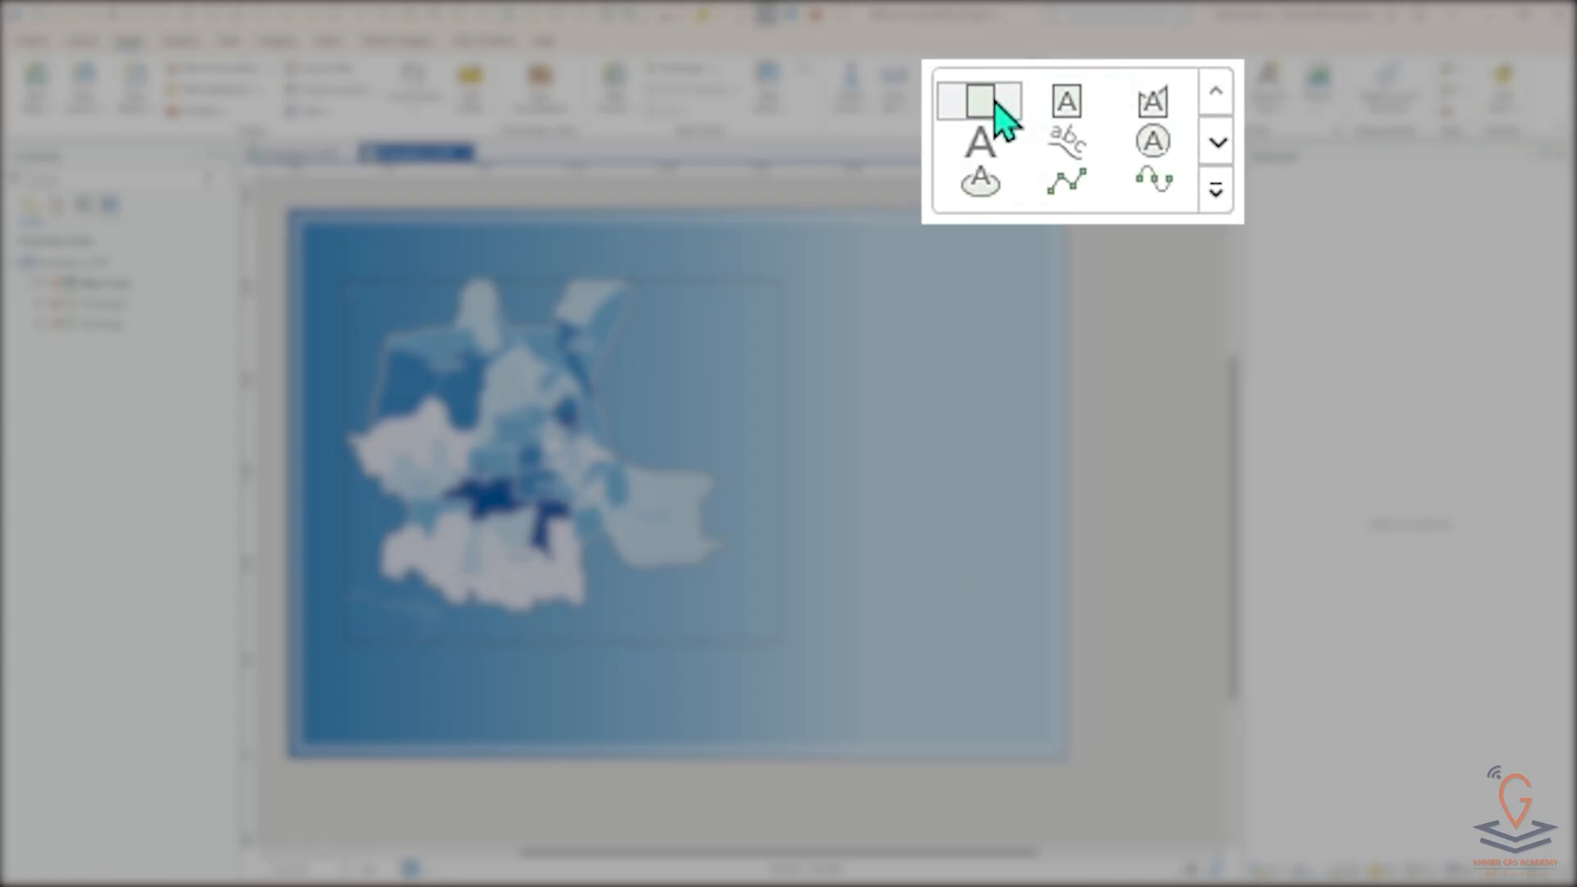
click(1157, 76)
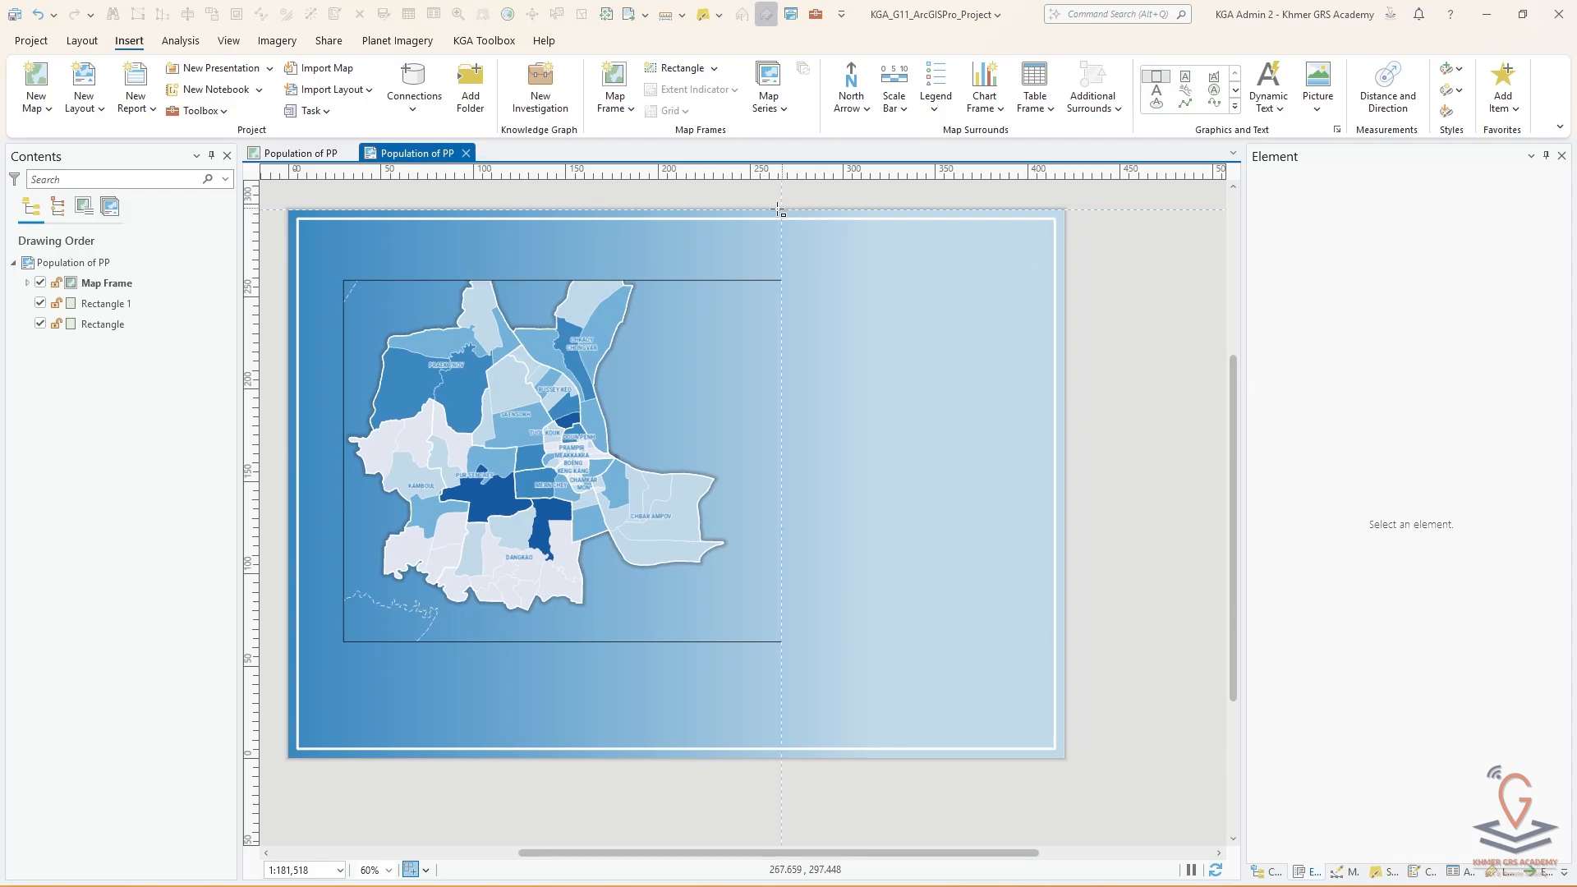
drag(757, 210, 1064, 758)
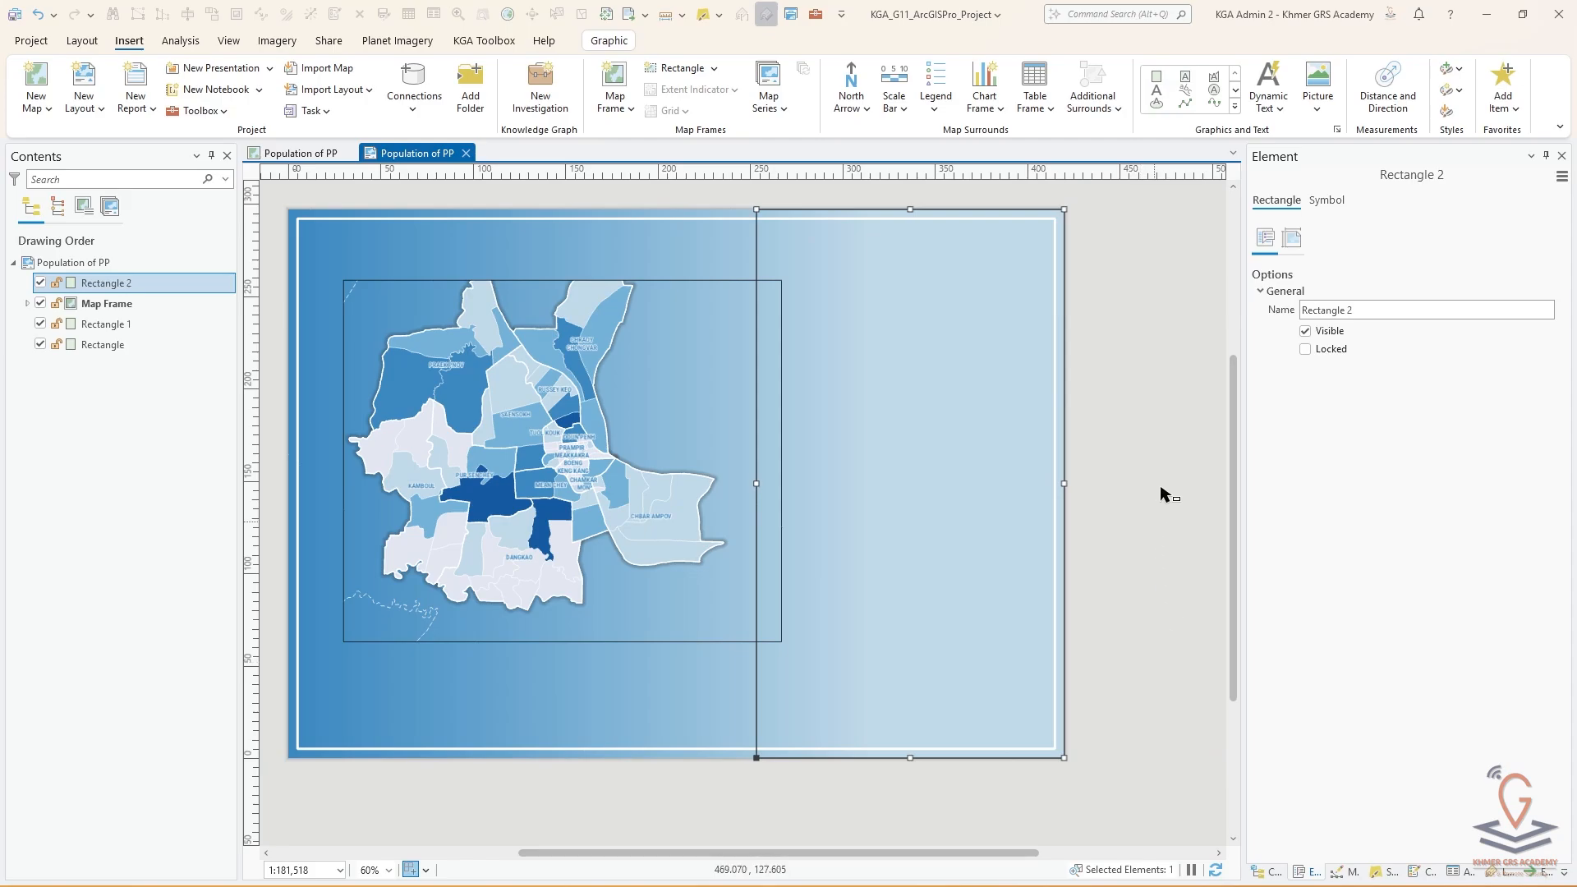
Step: Turn off Rectangle 2's solid stroke, fill it with the pale lavender sampled from the map's southern communes, and apply the symbol
click(1328, 202)
click(1298, 236)
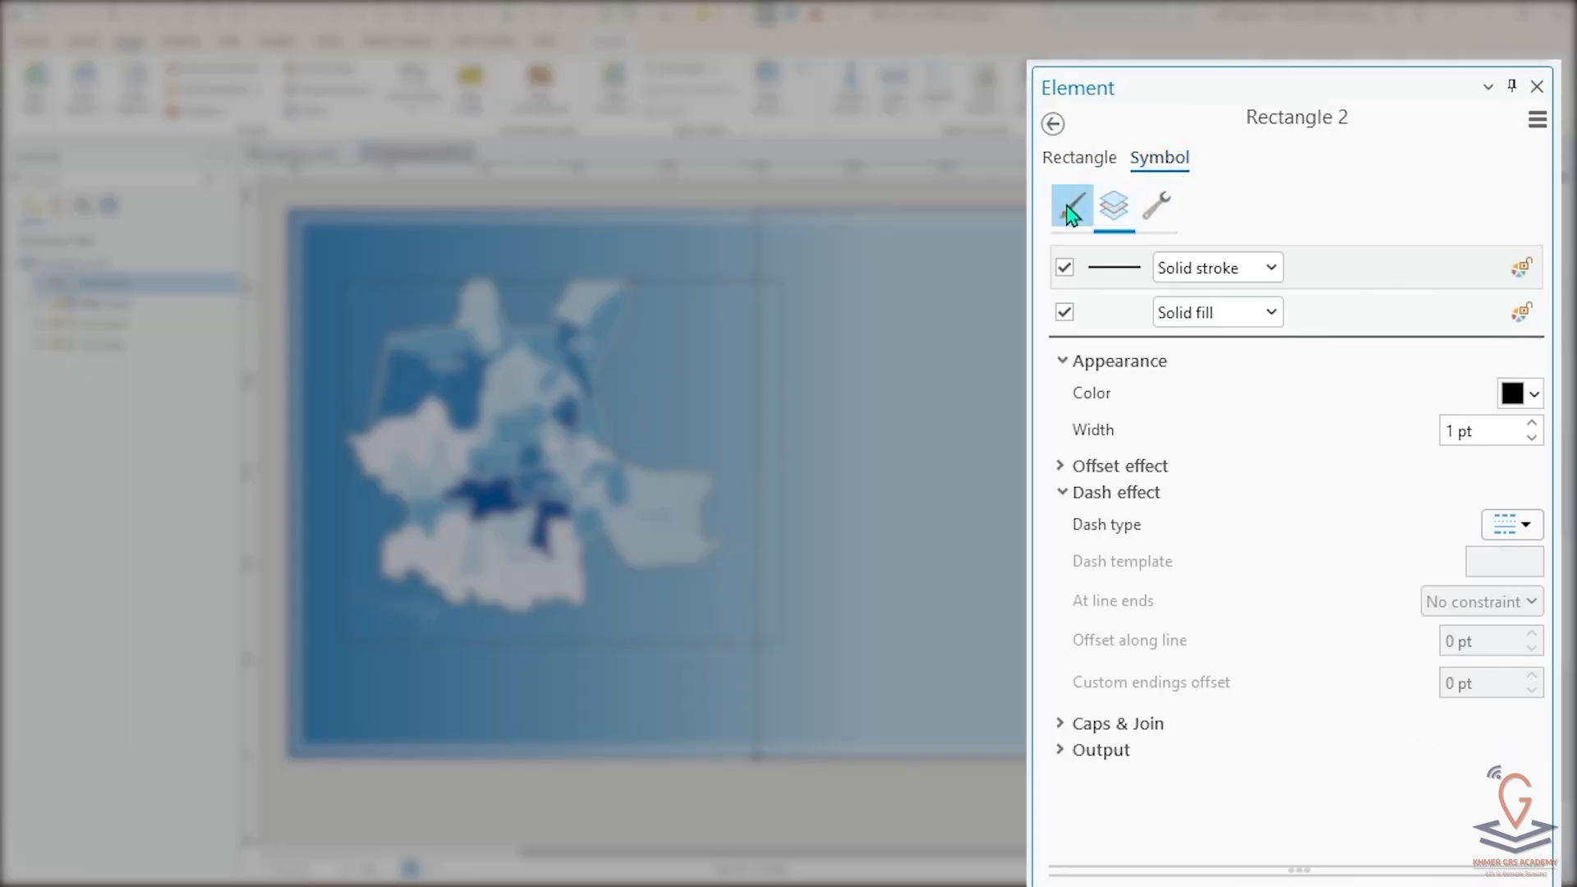
click(1064, 266)
click(1302, 324)
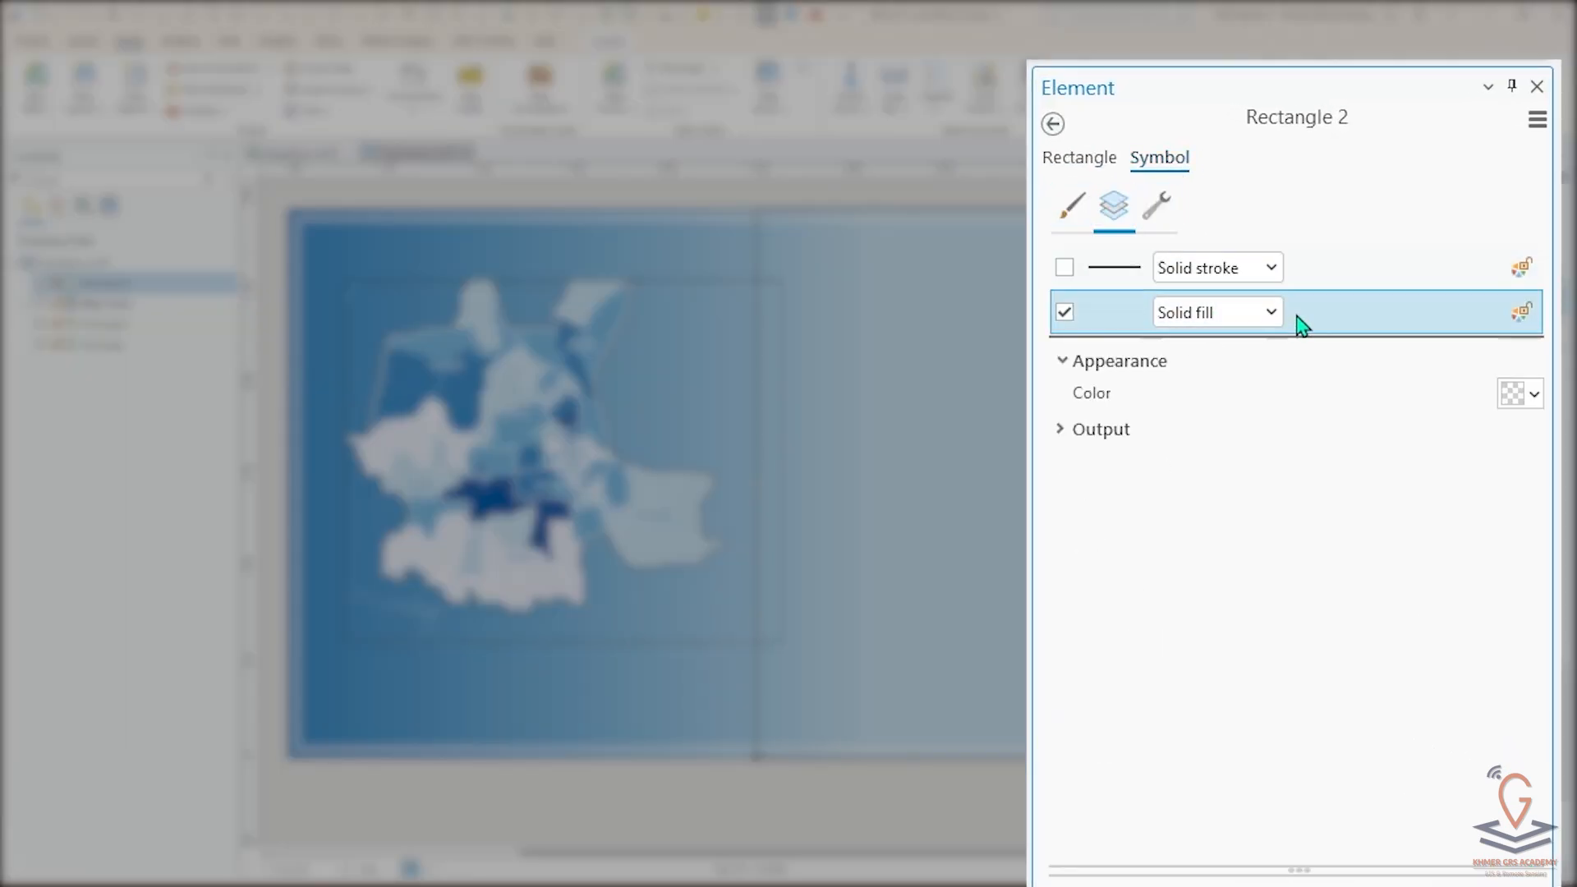
click(1521, 395)
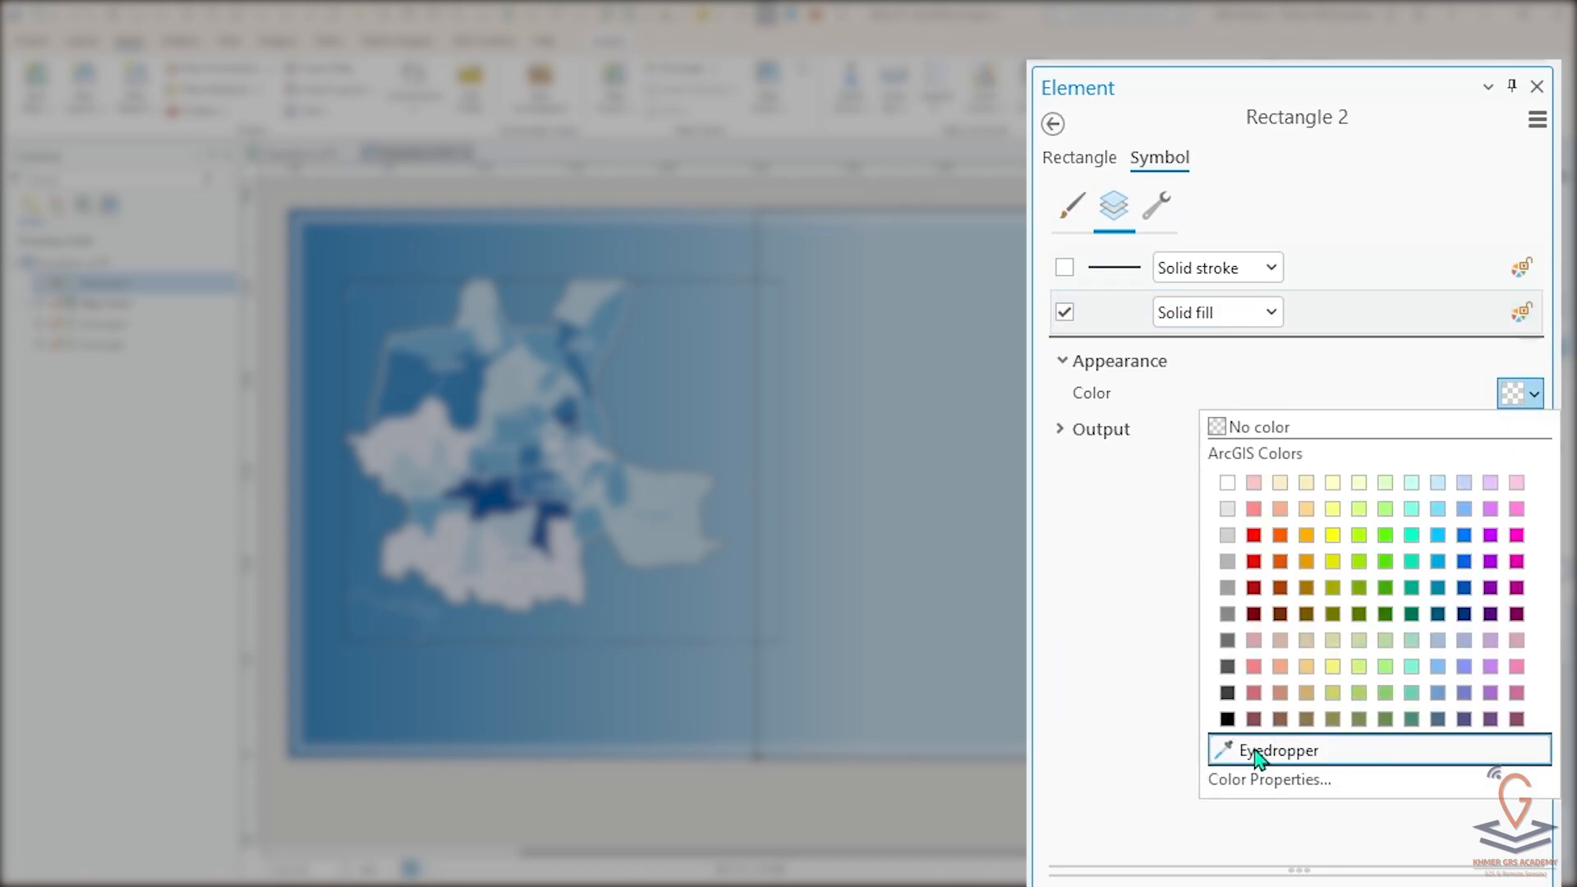
click(1261, 749)
click(565, 586)
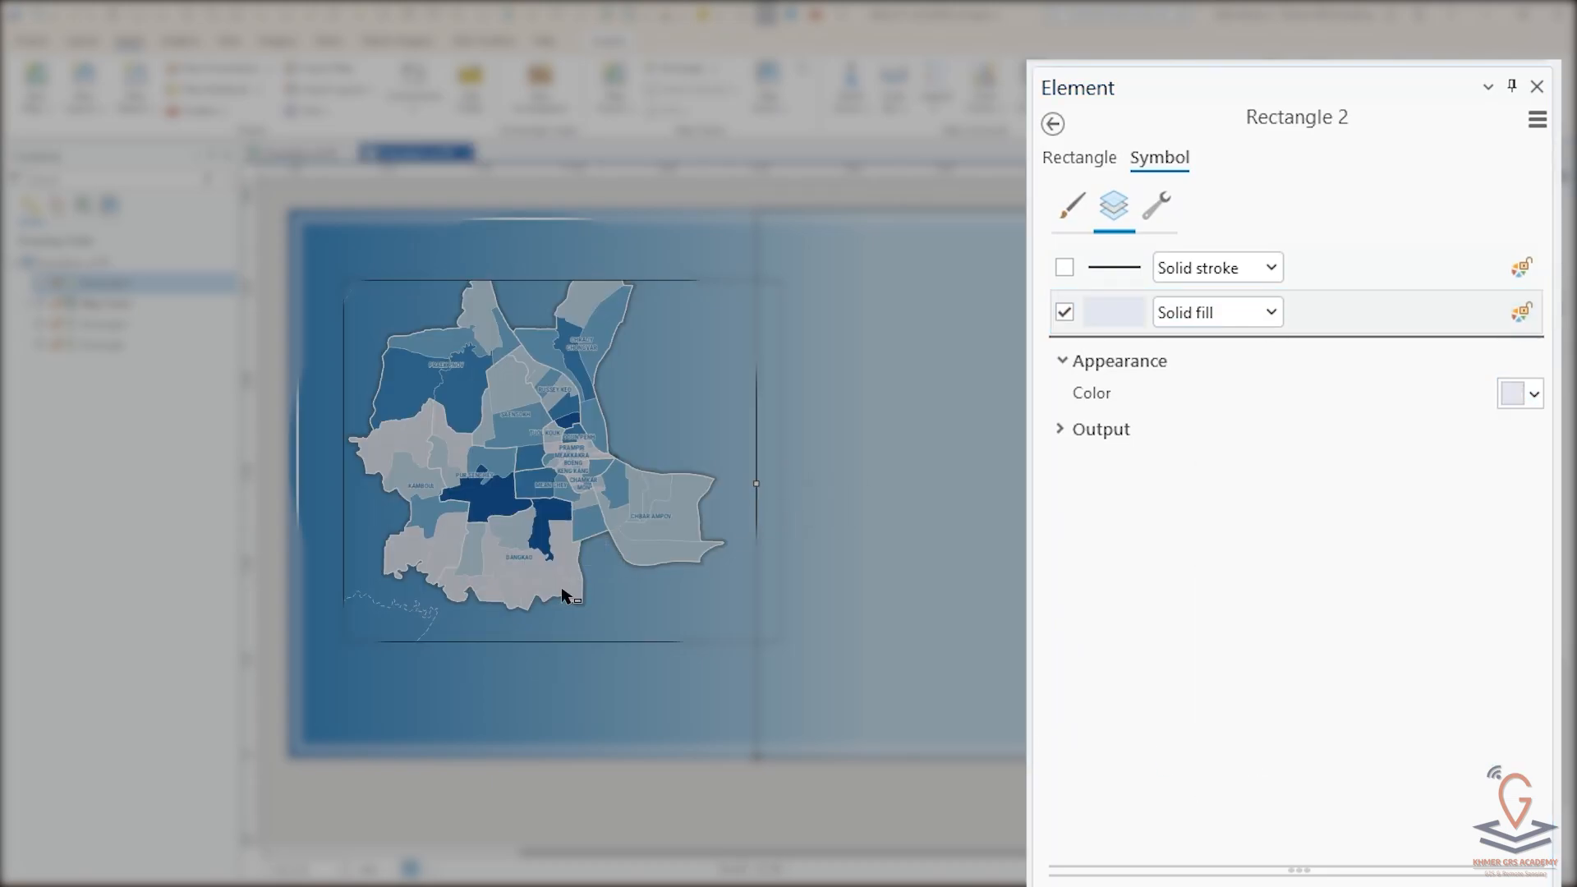
click(1407, 844)
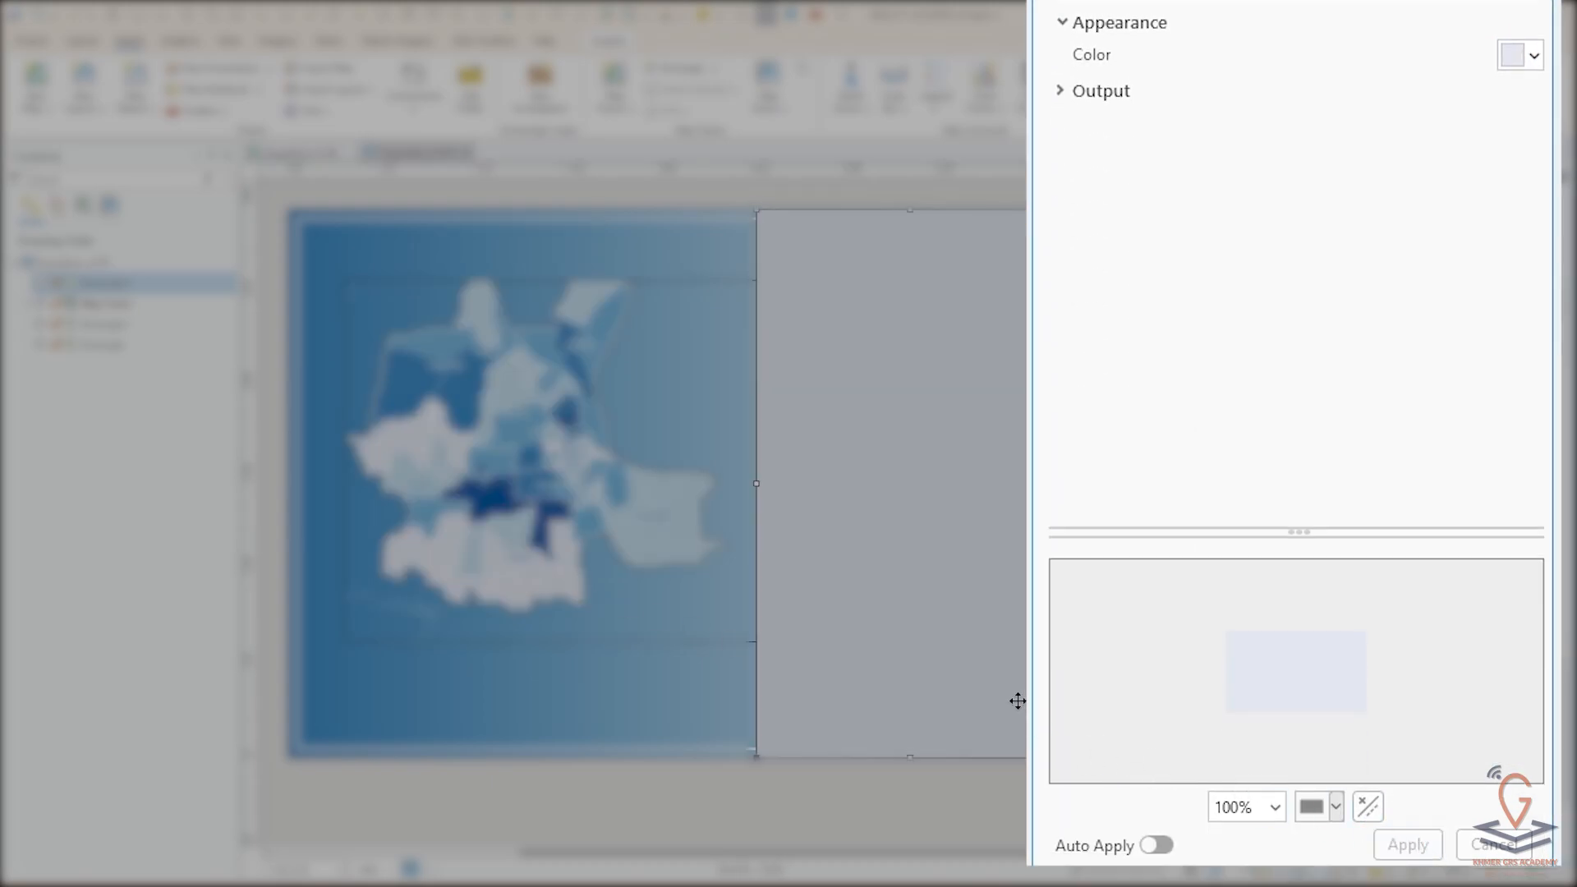
Step: Replace Rectangle 2's fill with the light blue sampled from the map's Chbar Ampov area, apply it and clear the selection
scroll(922, 394, up, 2)
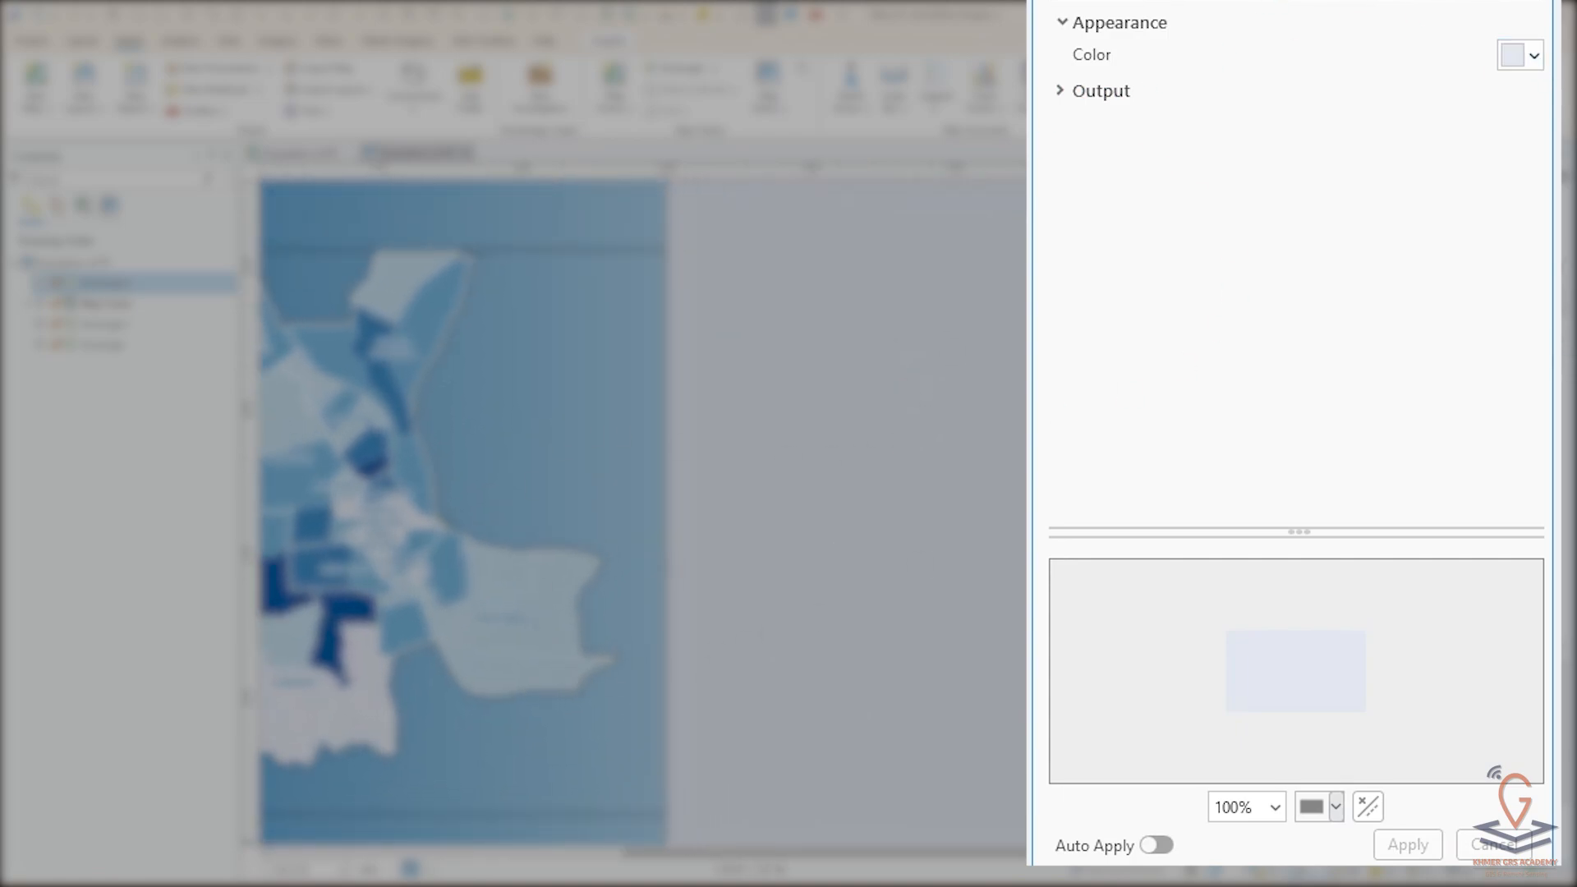
click(1533, 55)
click(1225, 415)
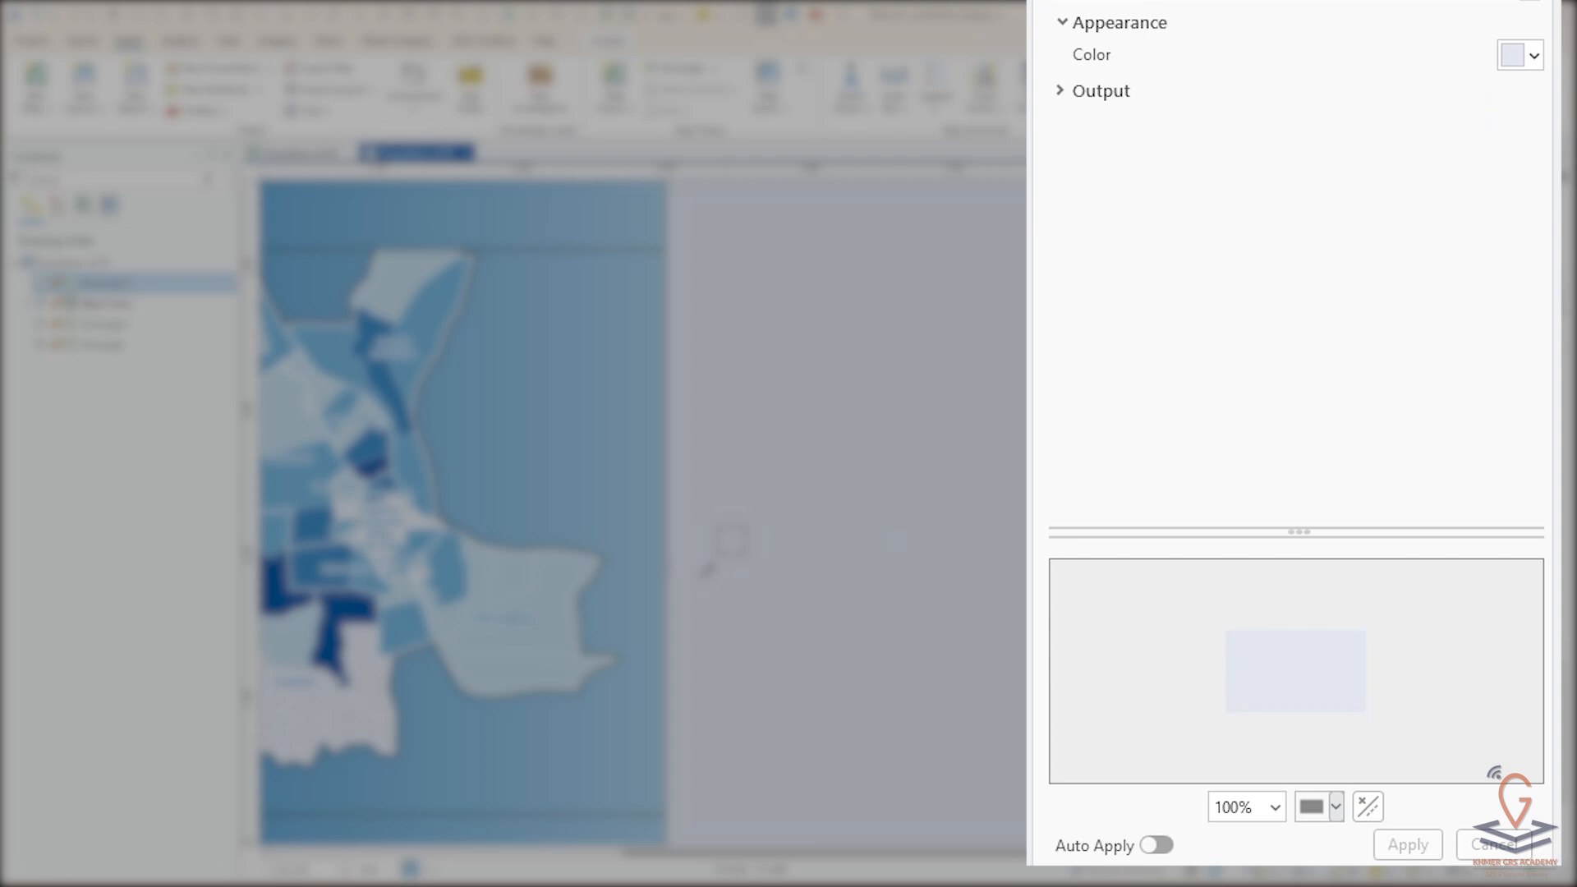
click(573, 612)
click(1408, 844)
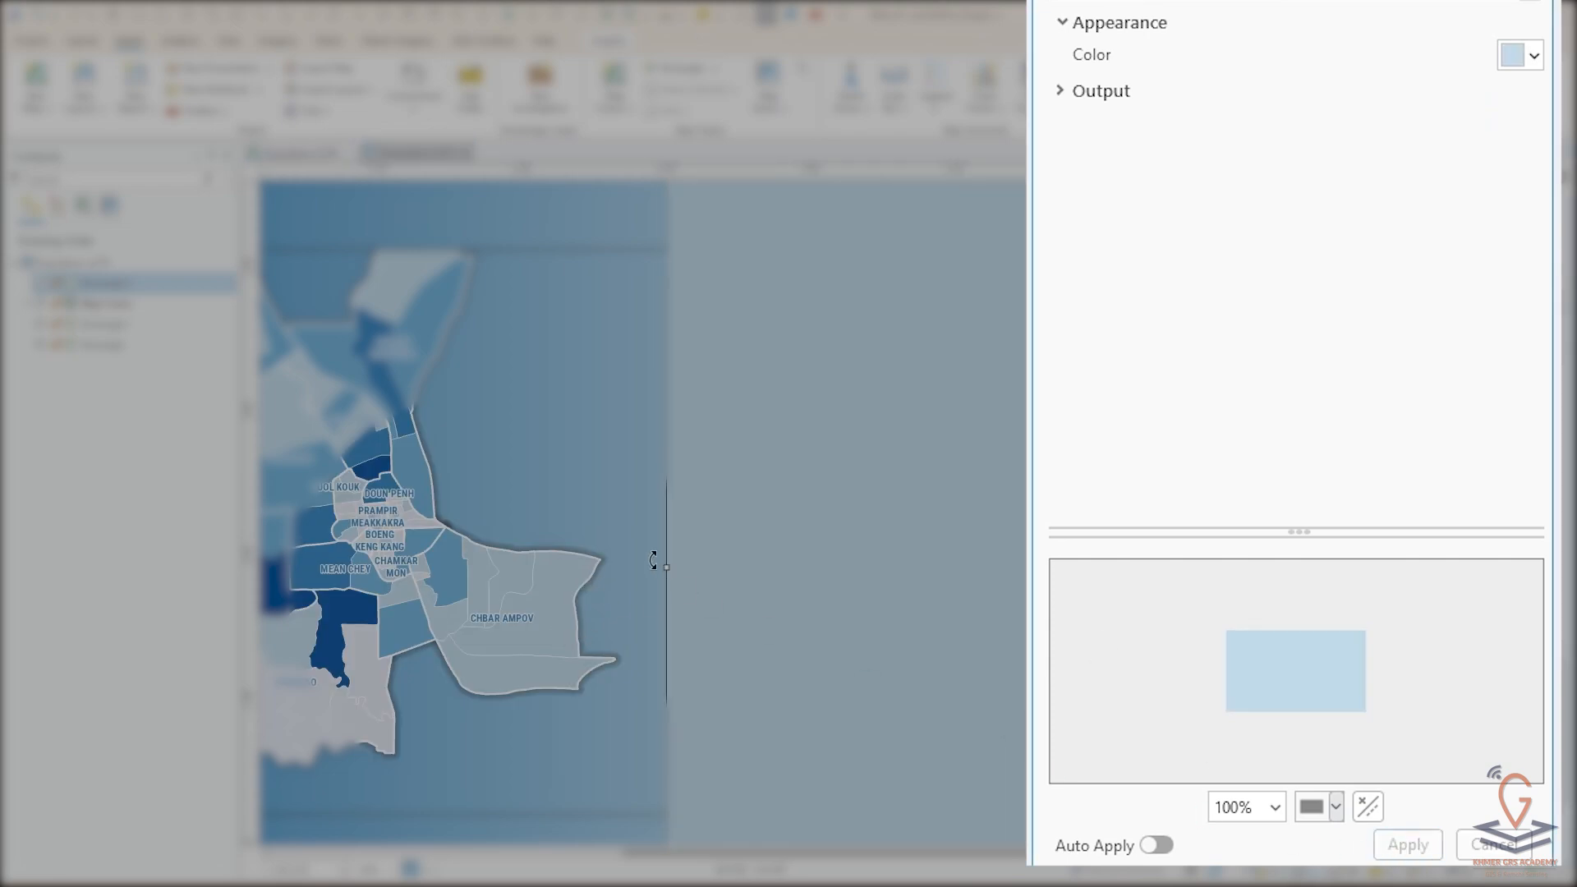
scroll(690, 468, up, 3)
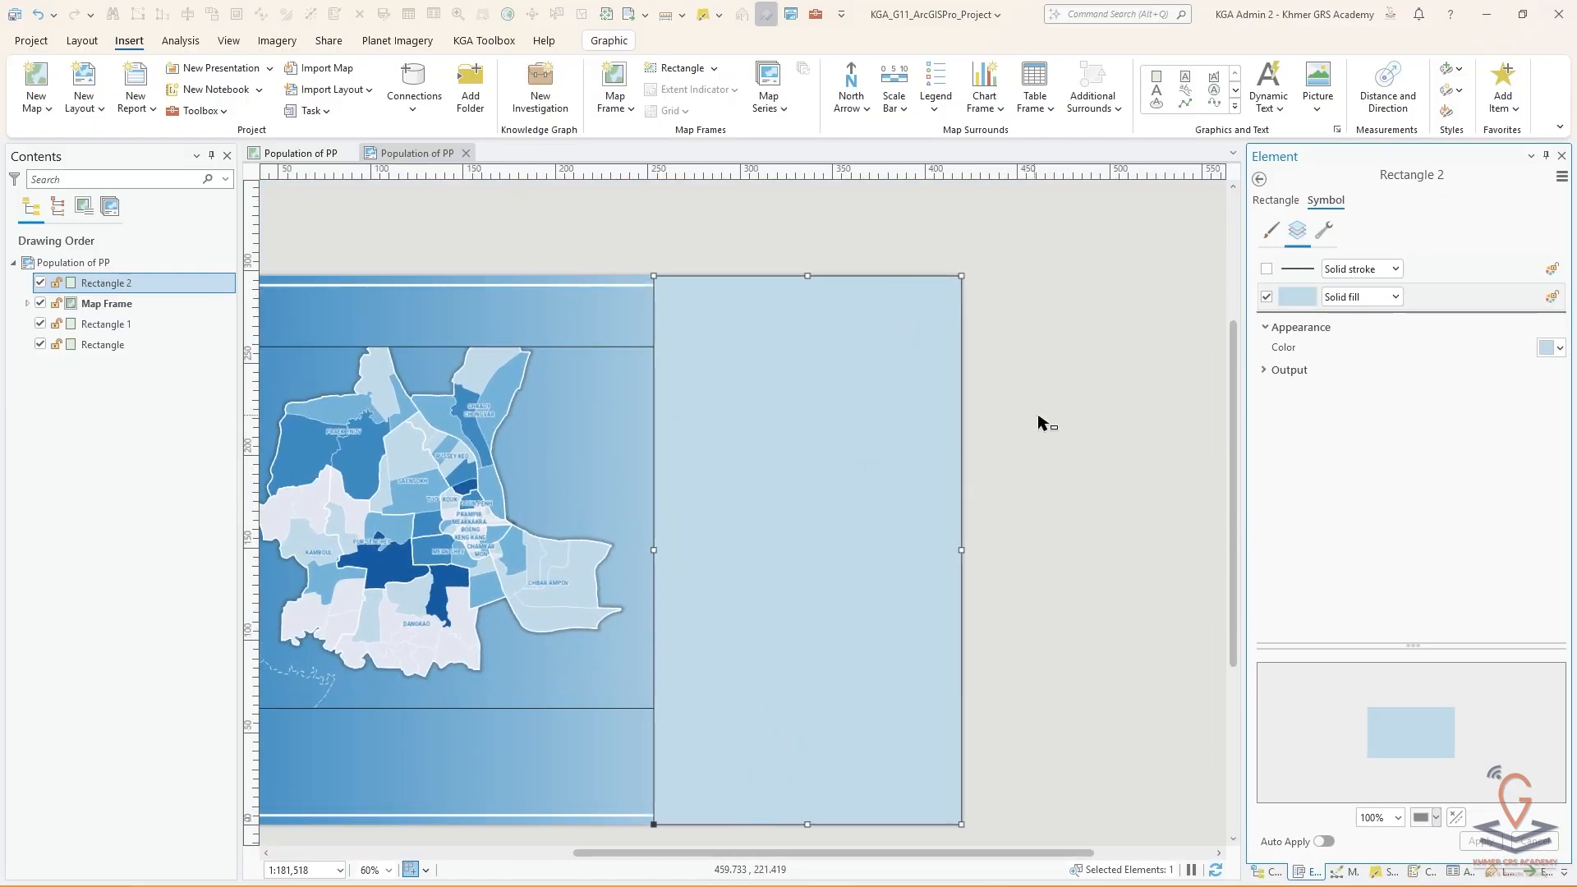
click(1038, 423)
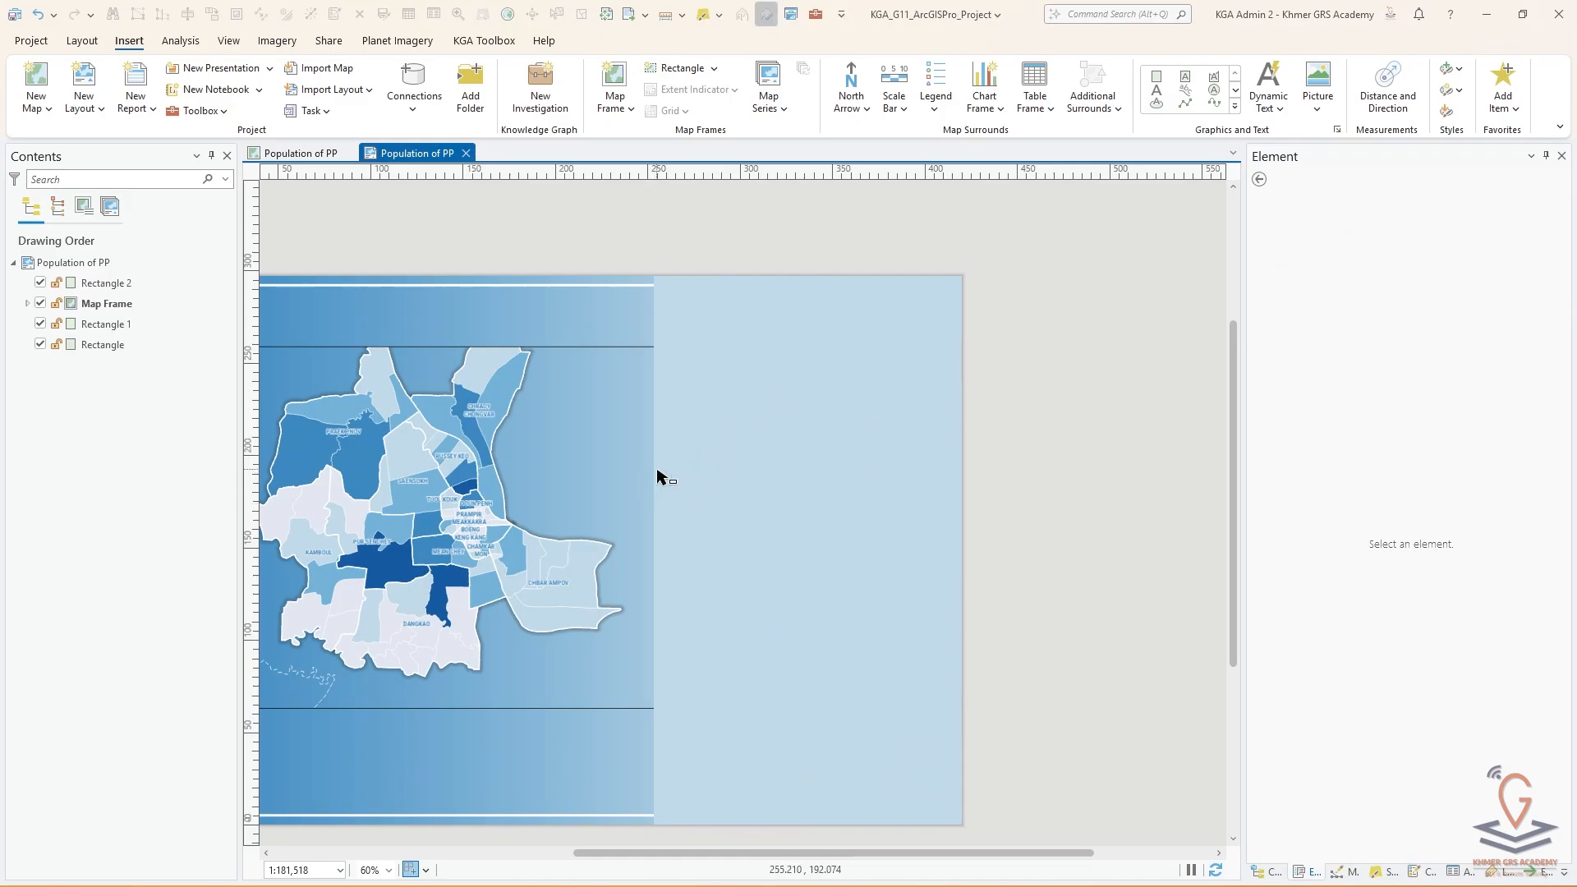
Step: Switch to the image viewer to compare the panel colour with Population Map of Phnom Penh.jpg, and return to ArcGIS Pro
scroll(739, 454, down, 2)
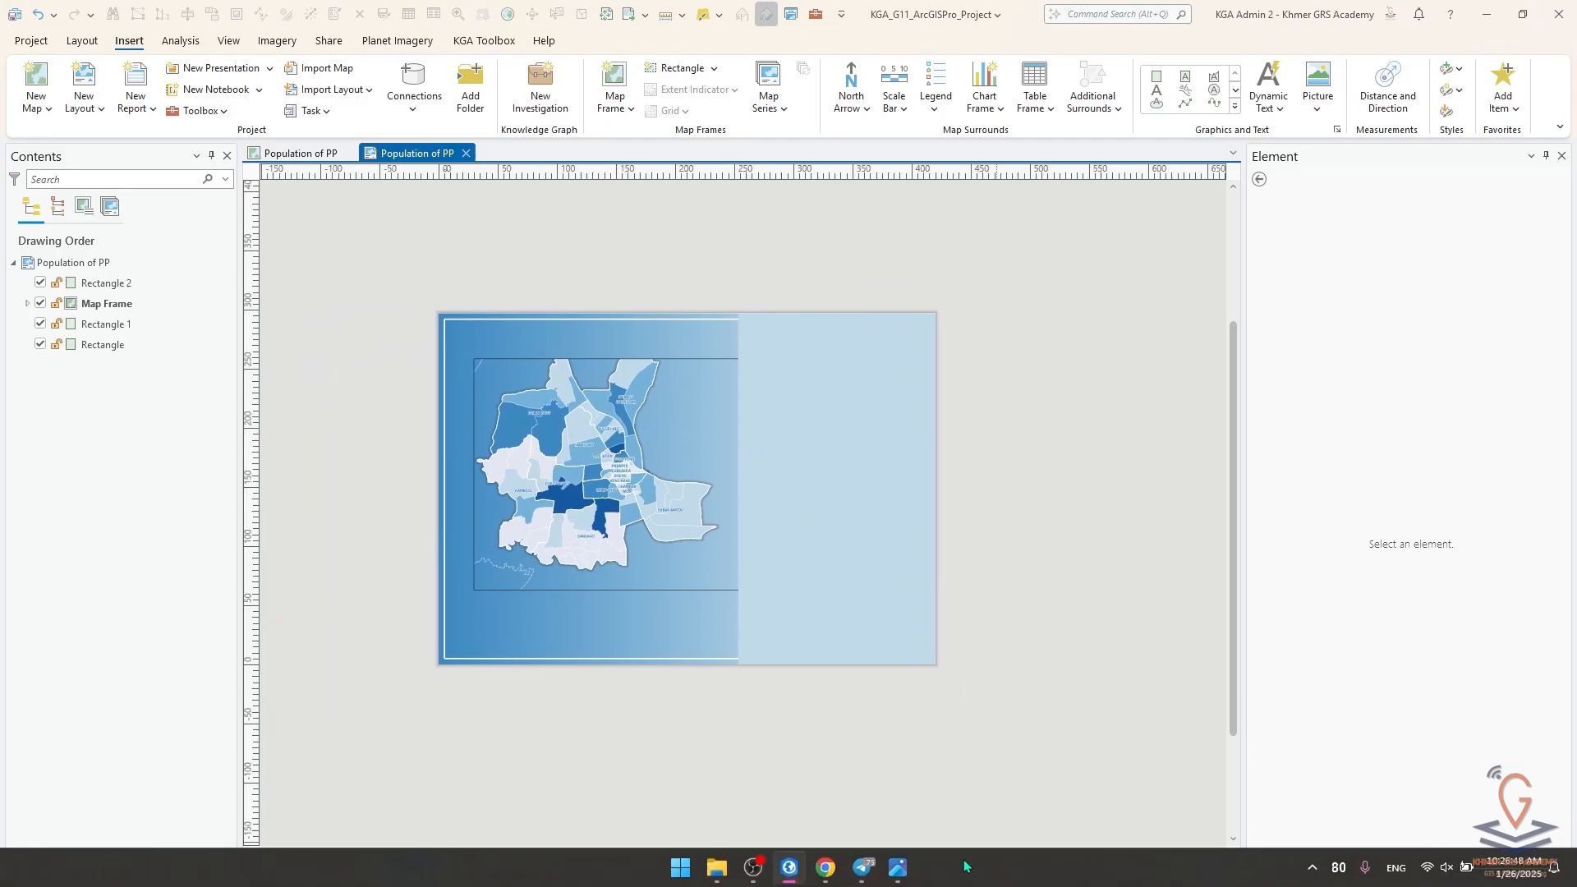
click(901, 875)
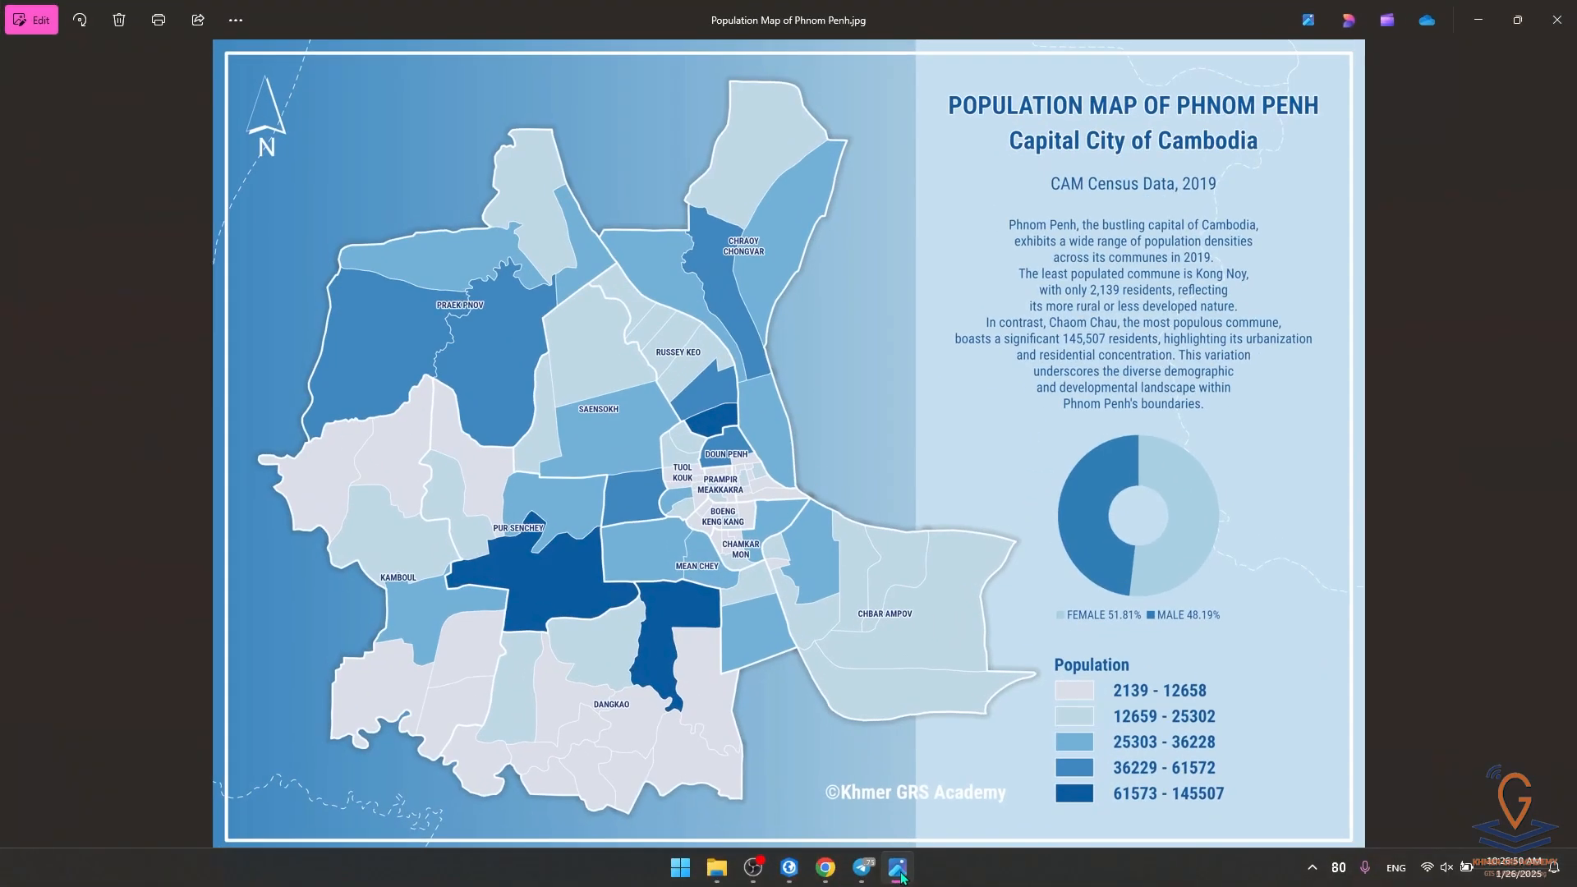
click(901, 876)
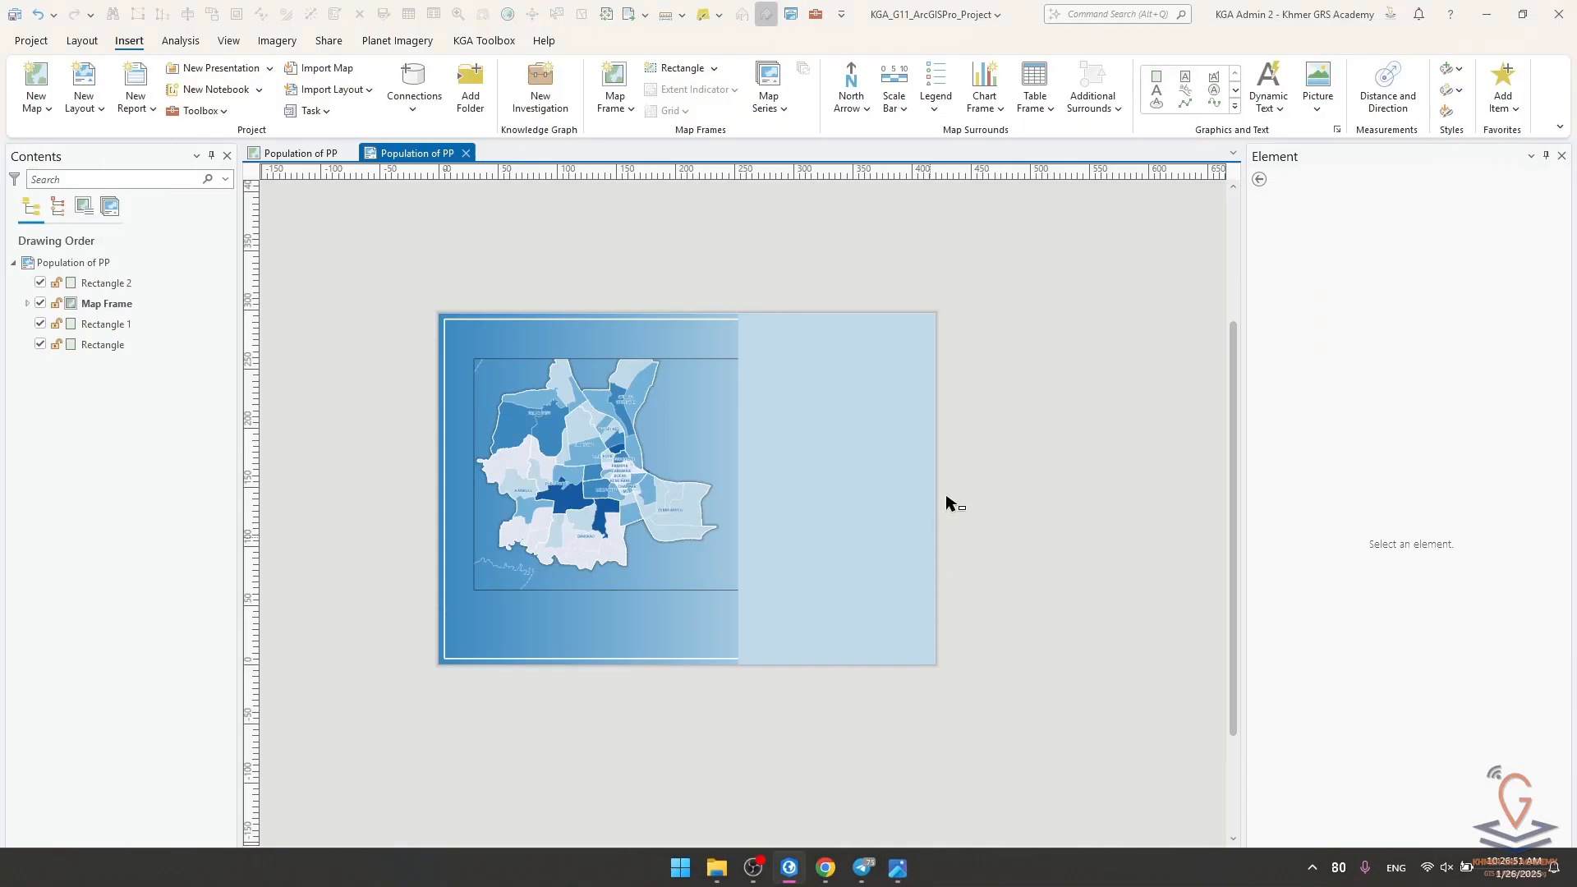
Step: Lighten Rectangle 2's fill by reducing its Black component slightly in CMYK colour mode, apply the colour and clear the selection
click(837, 474)
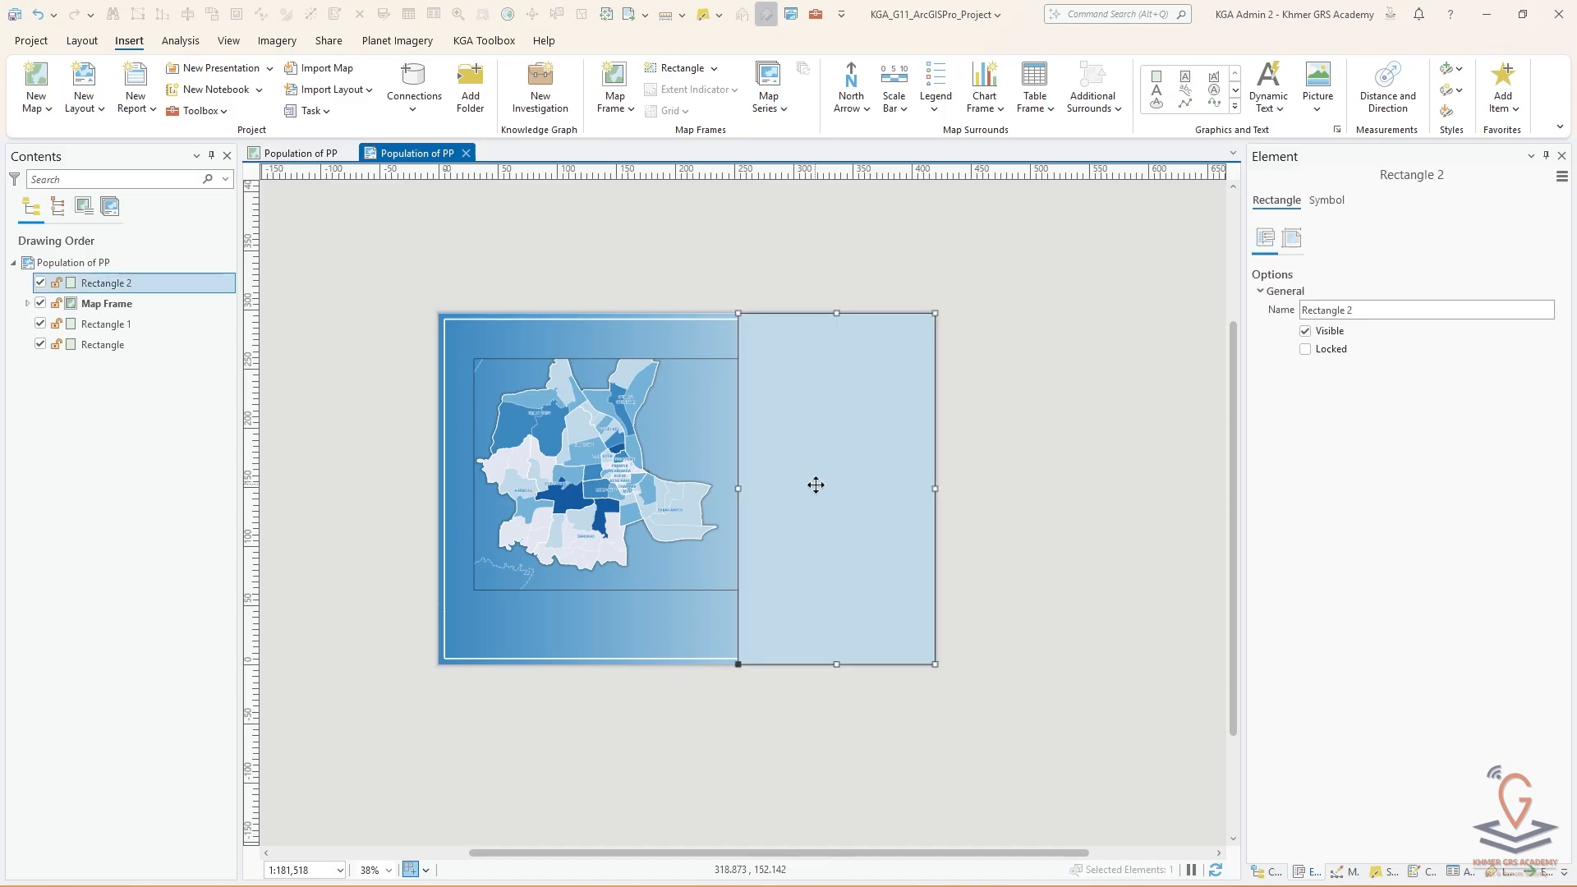
scroll(831, 490, up, 2)
click(1327, 201)
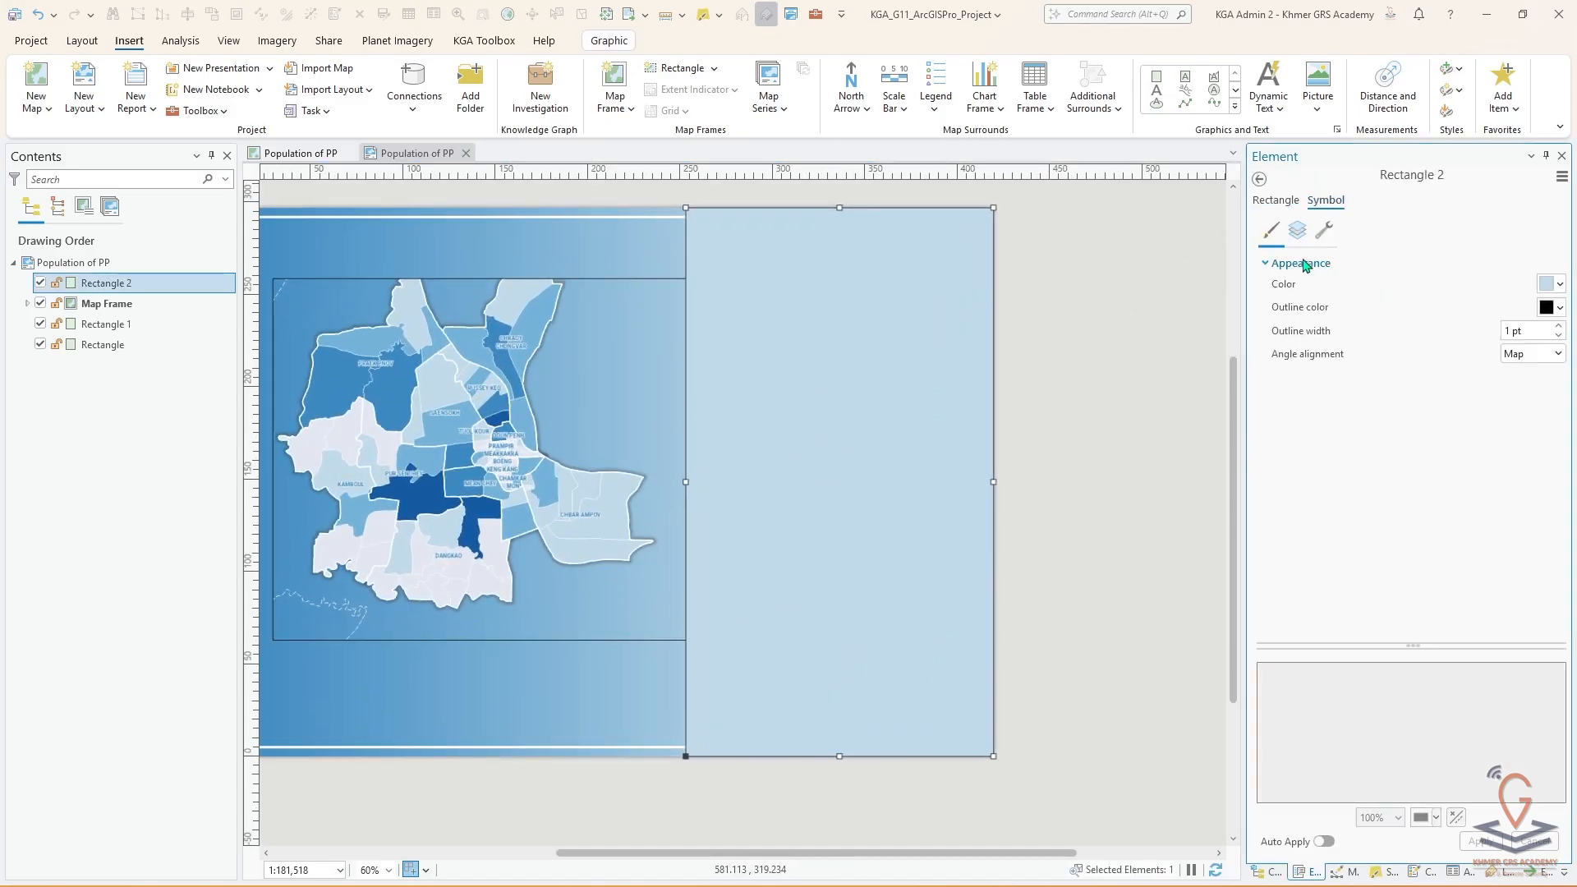
click(1546, 289)
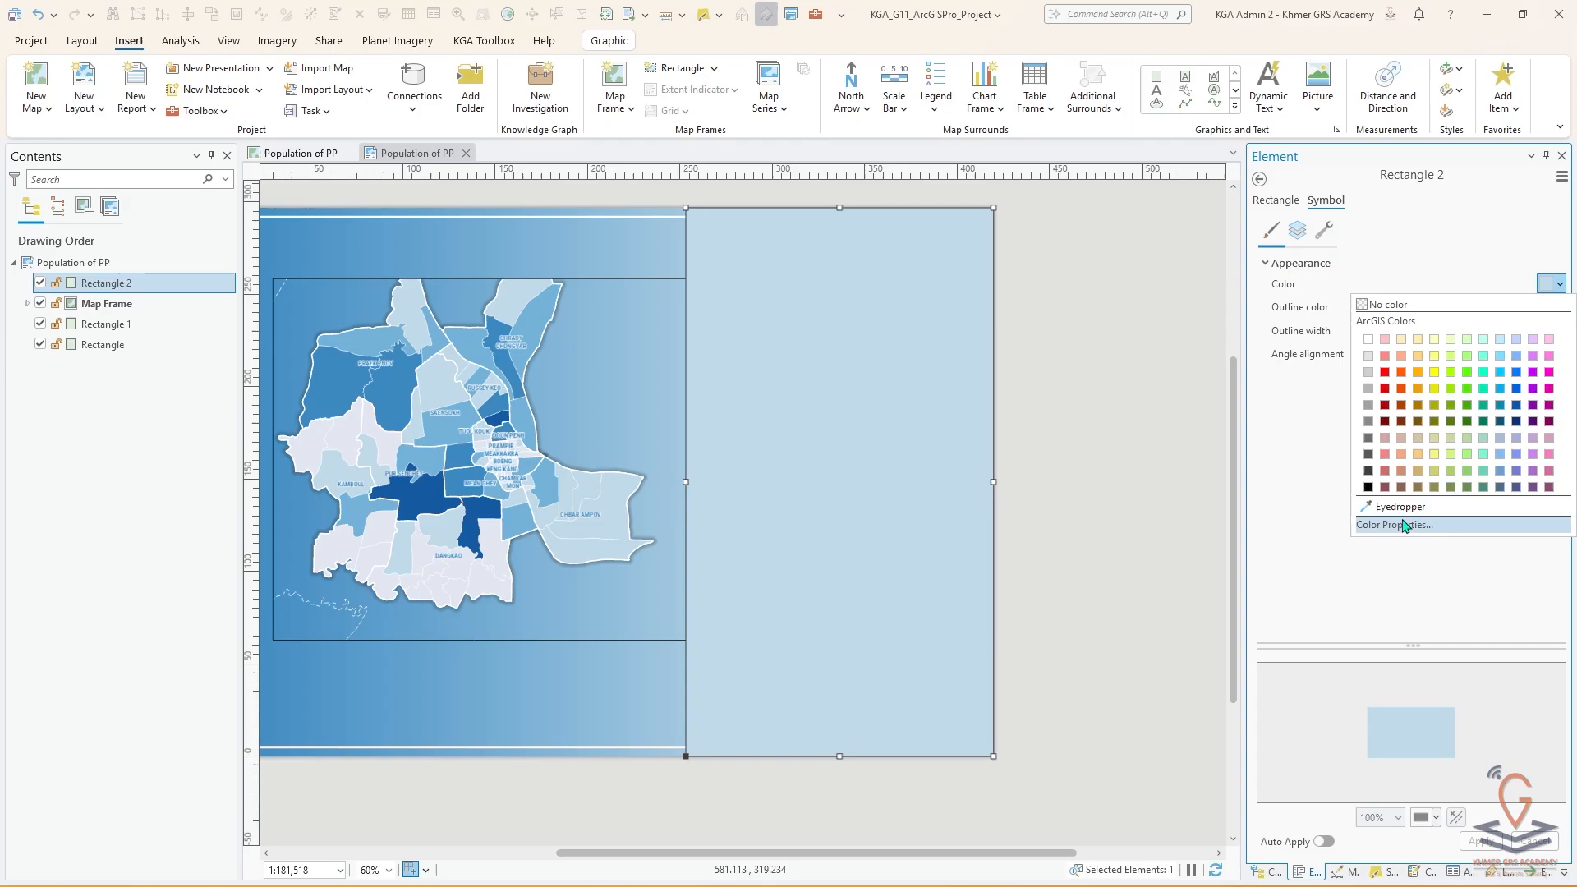
click(1405, 525)
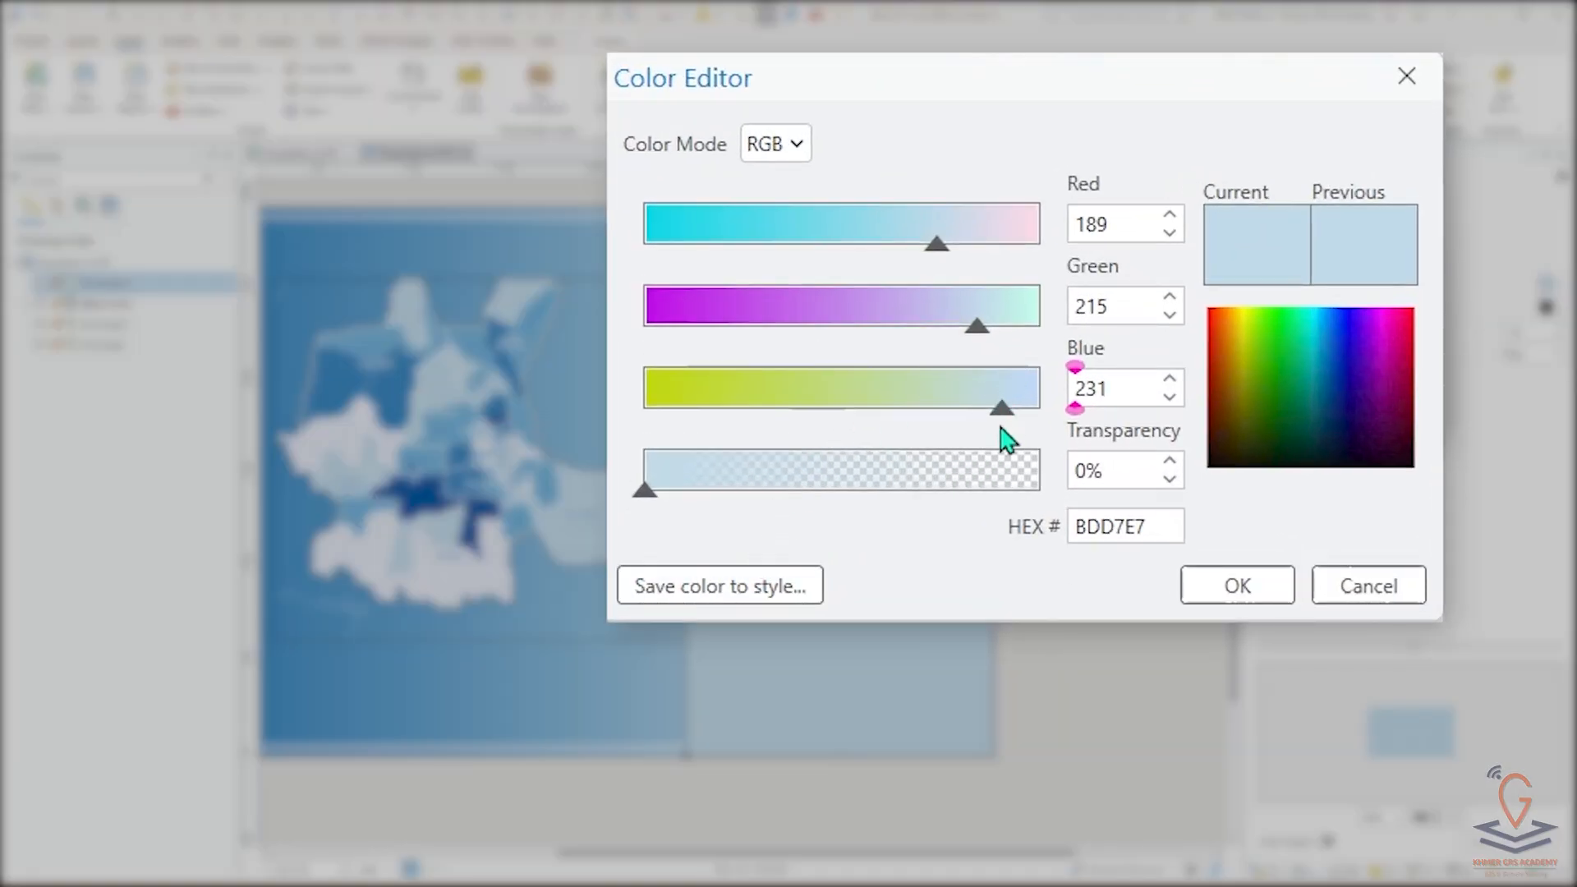
click(1108, 180)
click(810, 346)
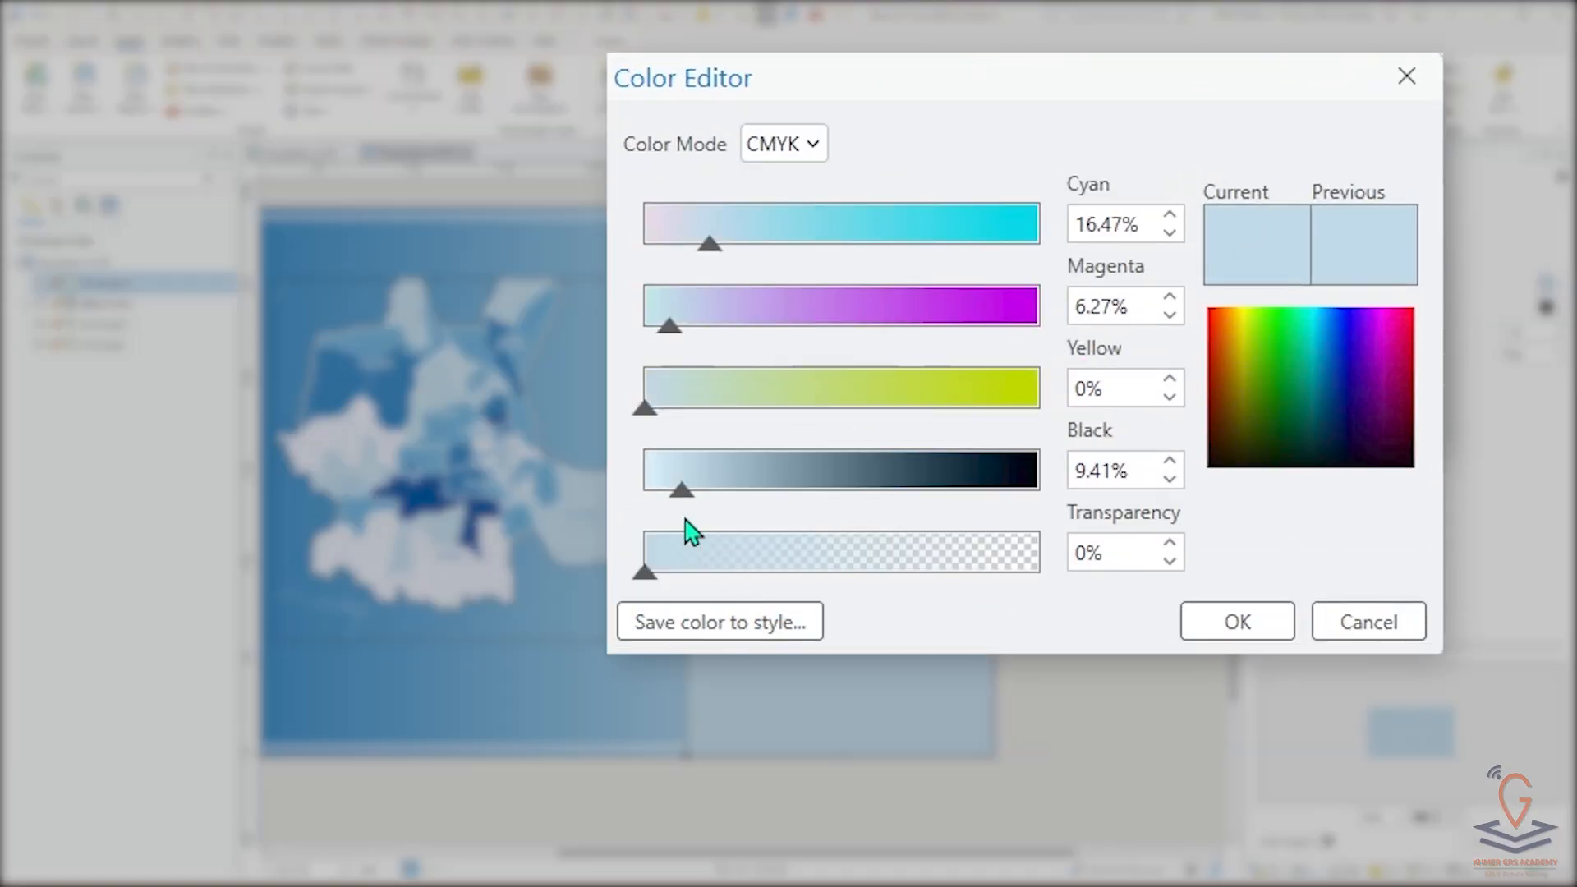
drag(686, 492, 660, 493)
click(1236, 621)
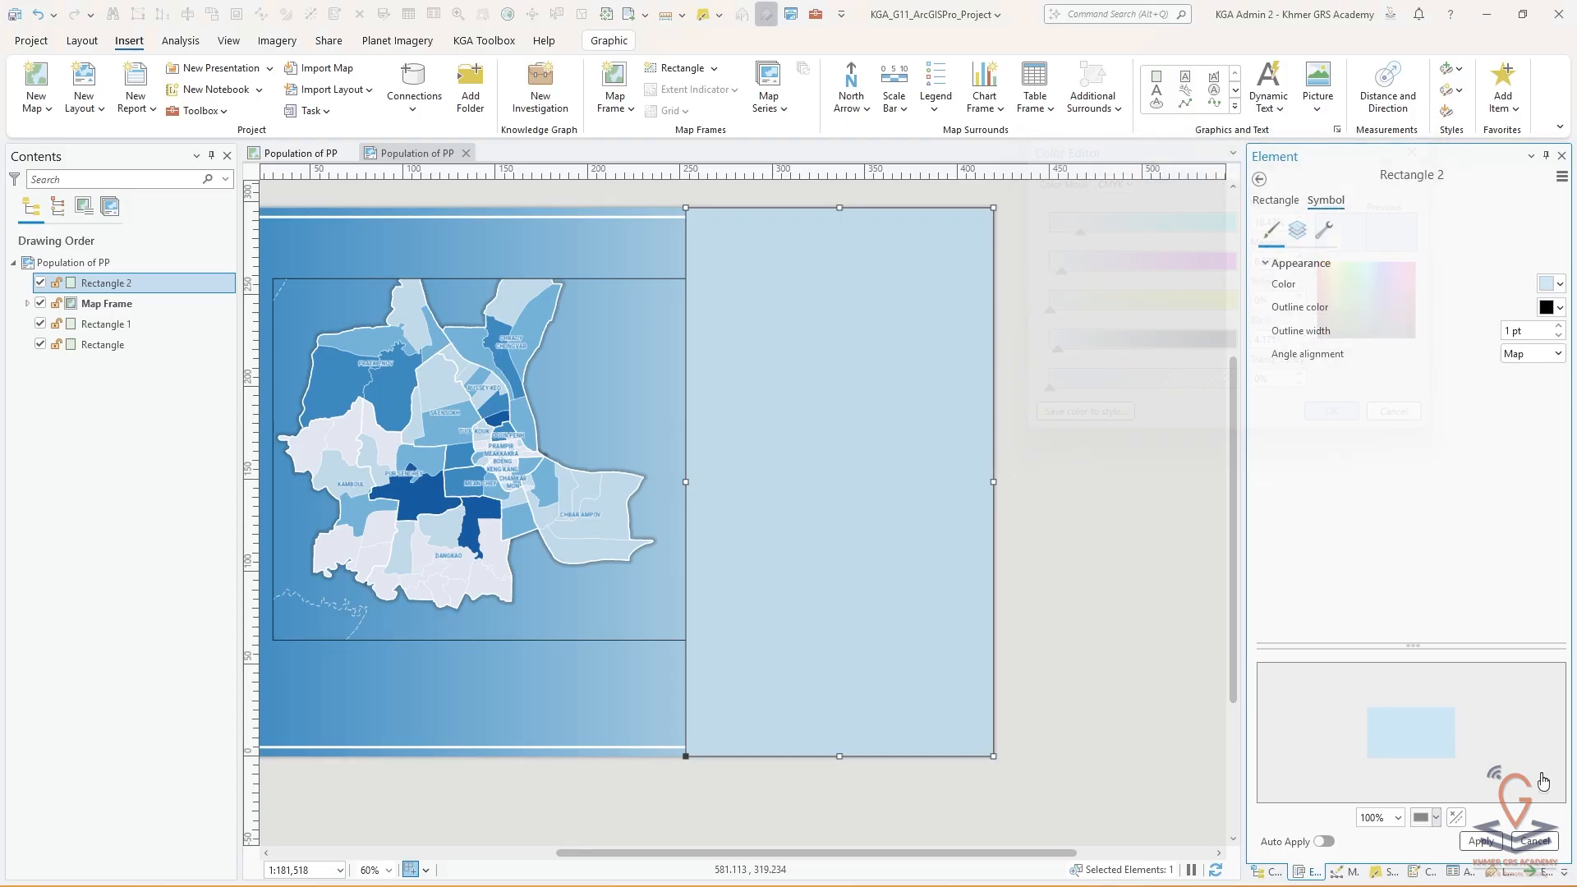
click(1480, 841)
click(1108, 532)
click(1108, 537)
Step: Move Rectangle 2 below Rectangle 1 in the drawing order so the white margin frame lies over the panel, and deselect it
scroll(989, 380, down, 3)
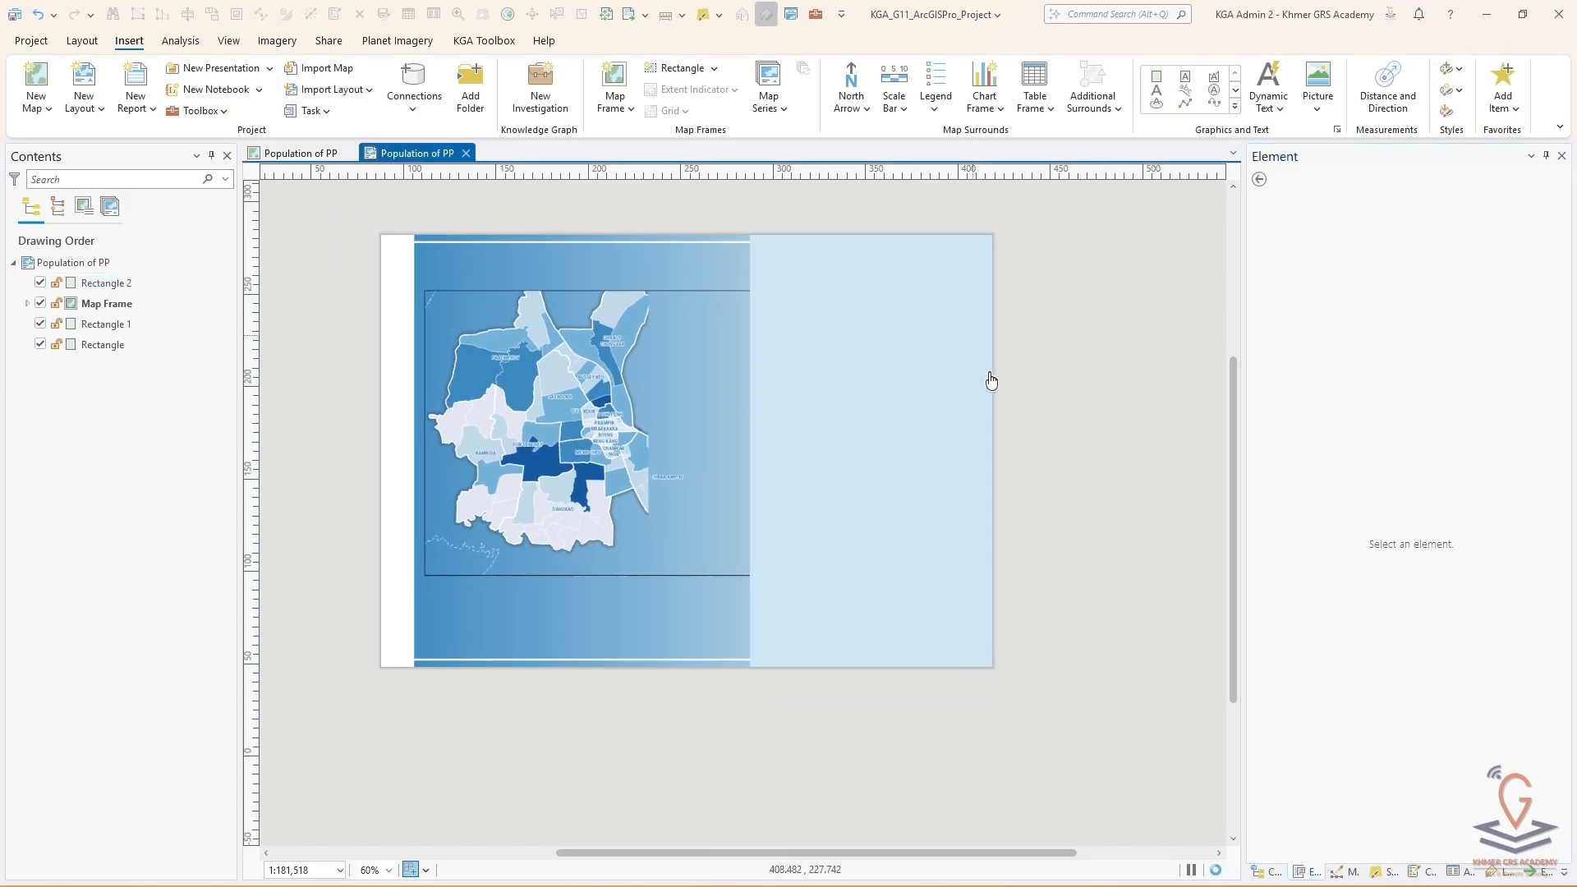
click(870, 356)
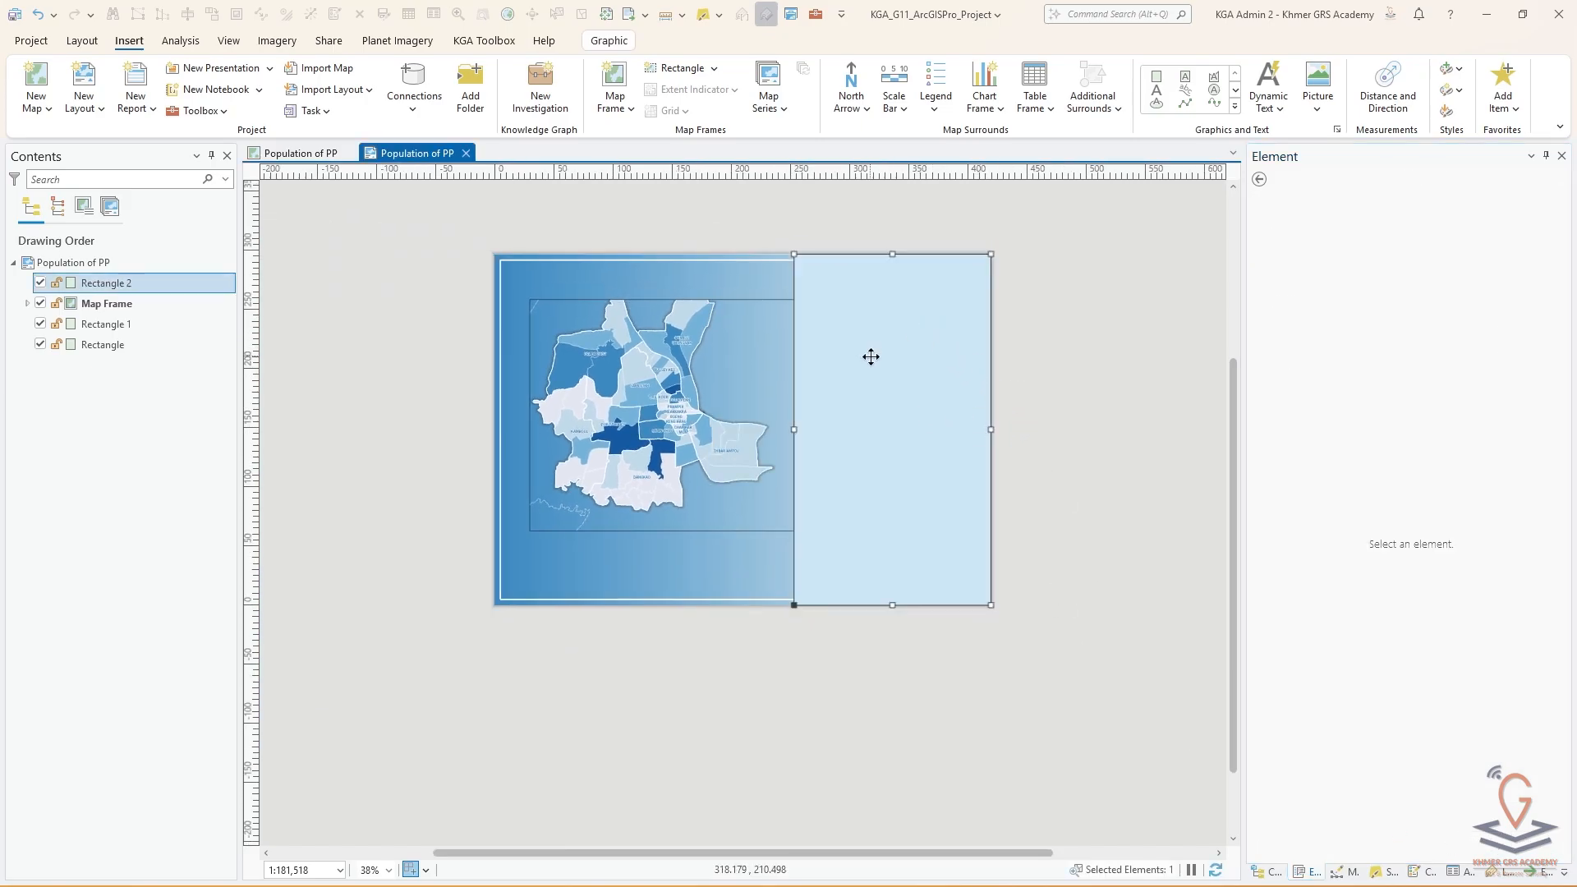
drag(134, 285, 131, 337)
click(1095, 285)
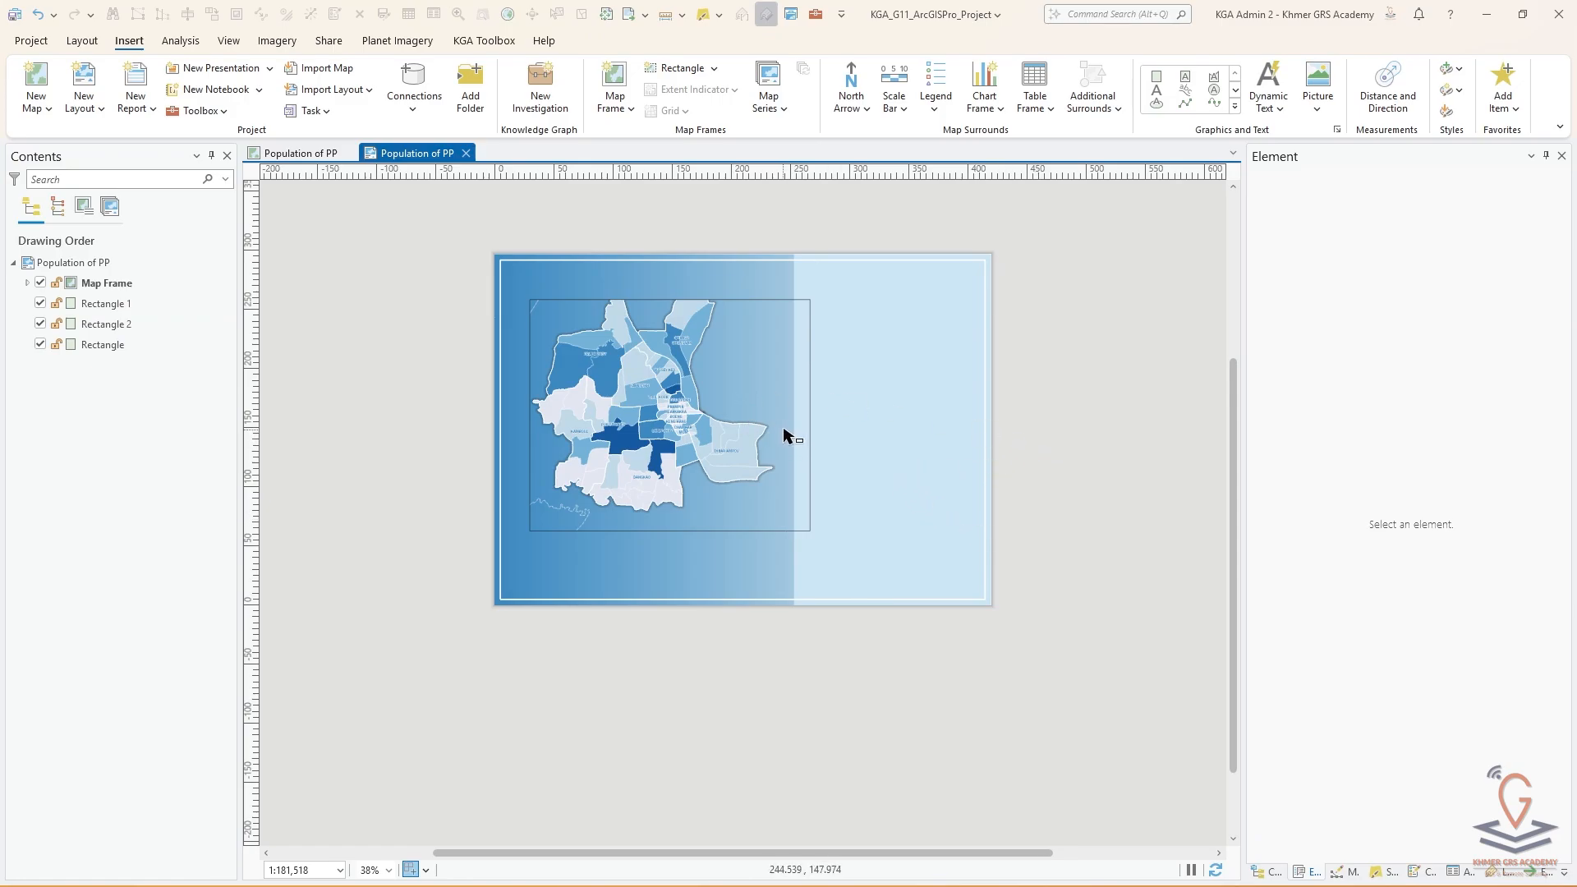
Step: Remove the Map Frame's black border by setting its border symbol to No color, and clear the selection
scroll(784, 436, up, 3)
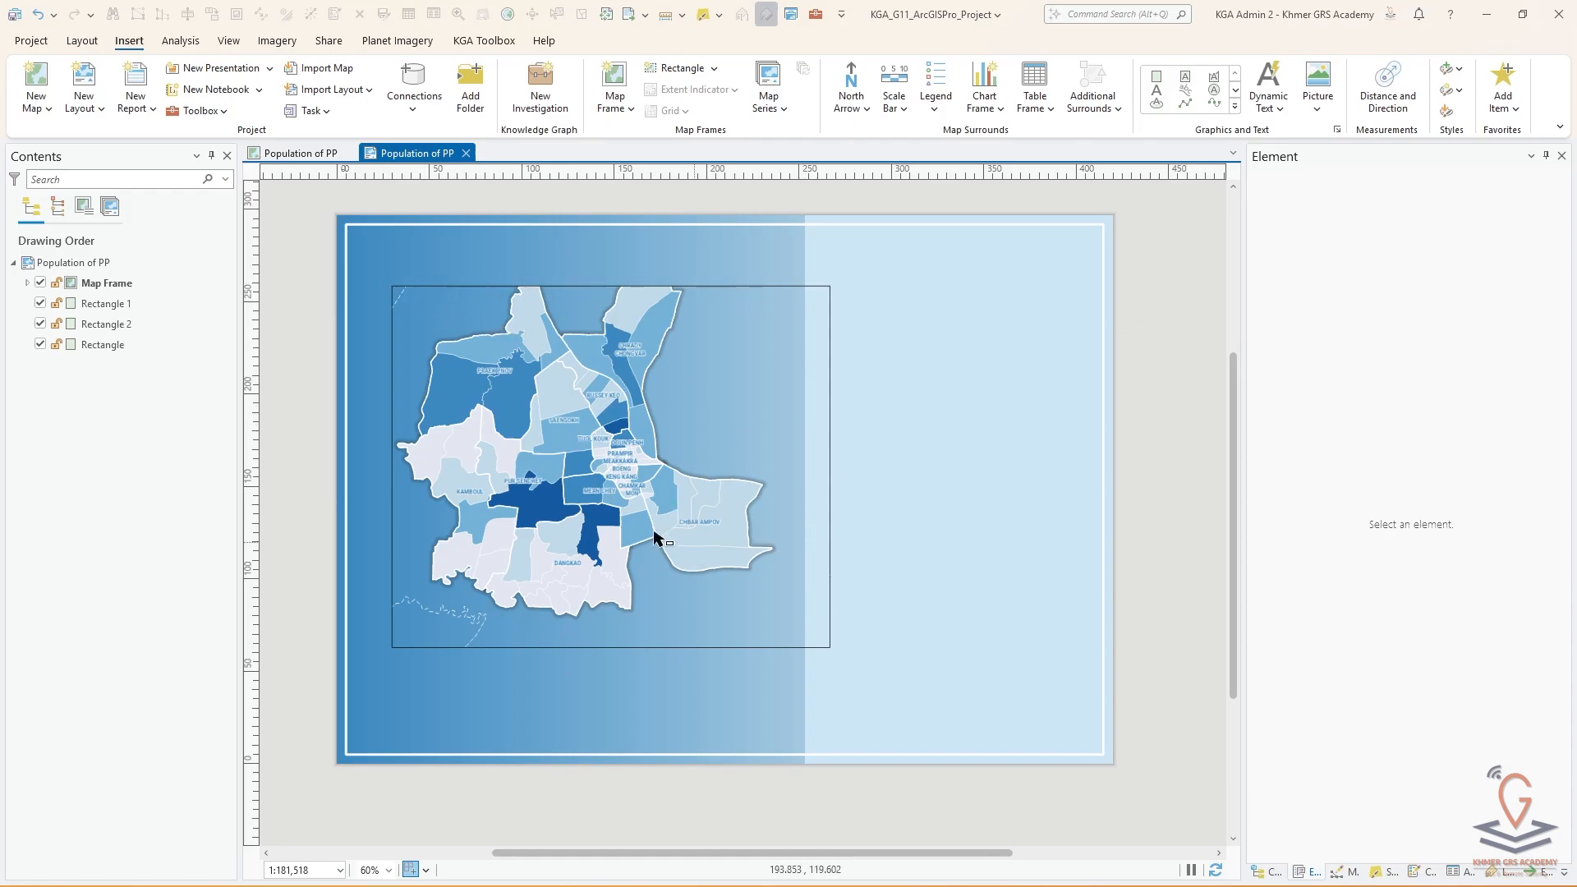
click(686, 449)
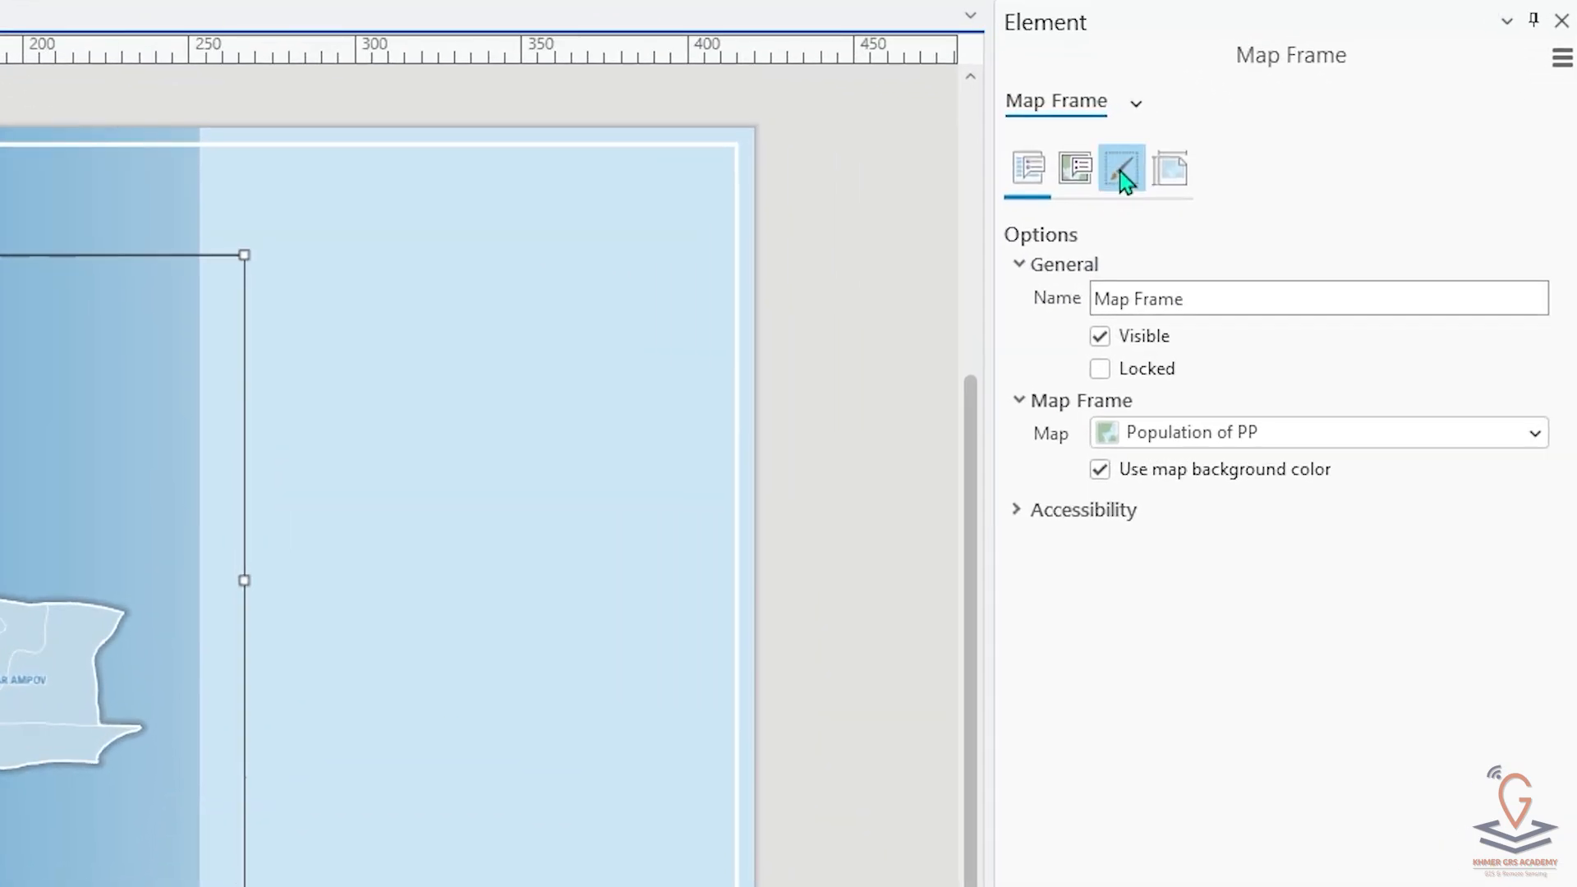
click(1122, 173)
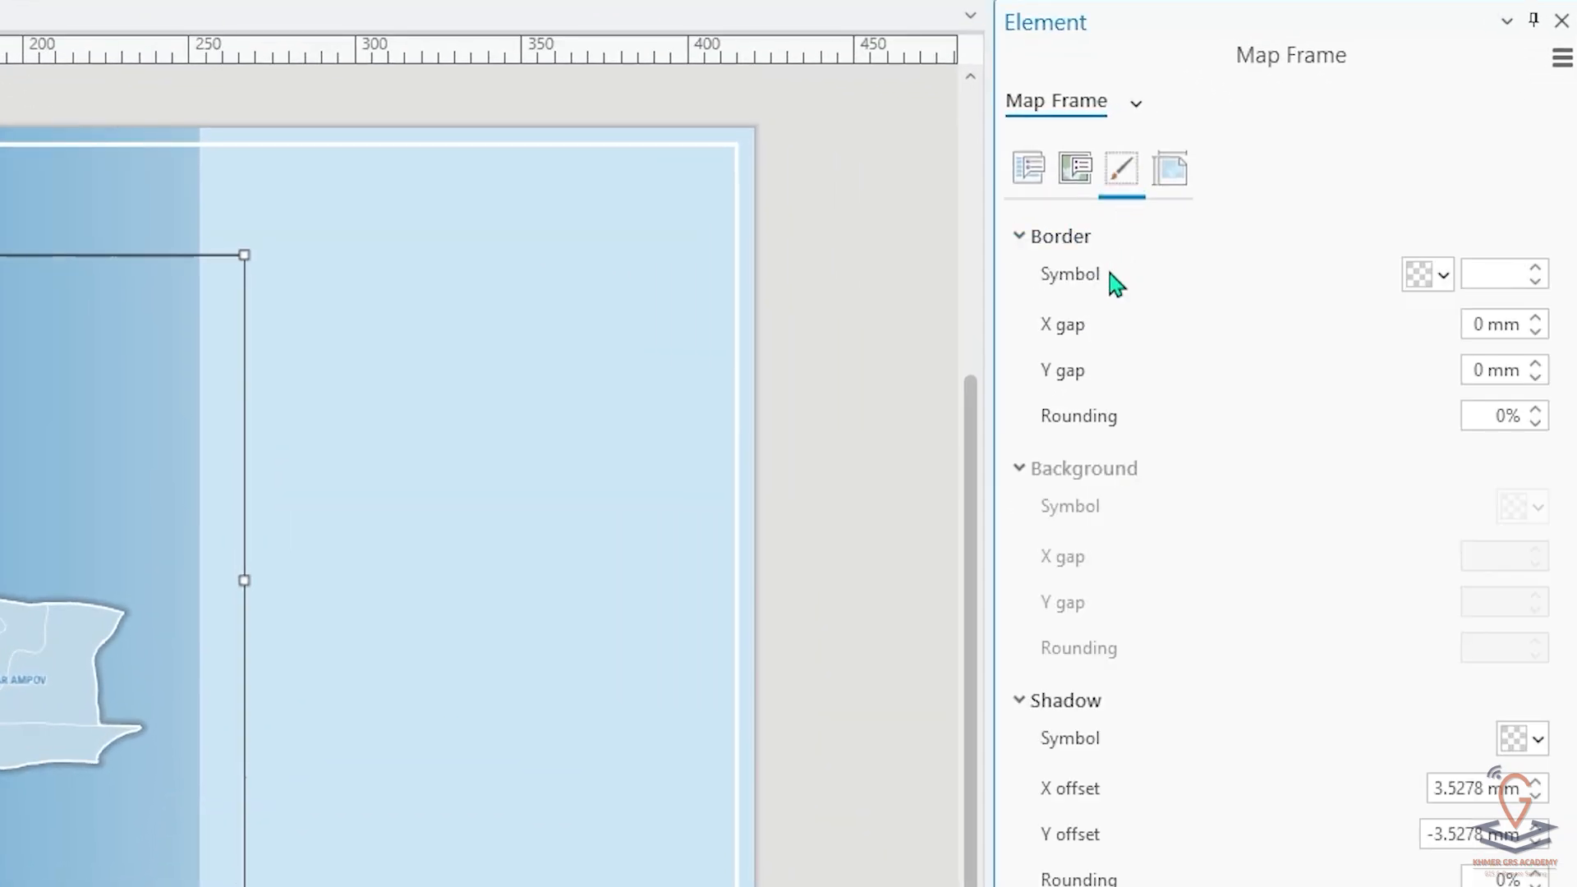
click(1447, 277)
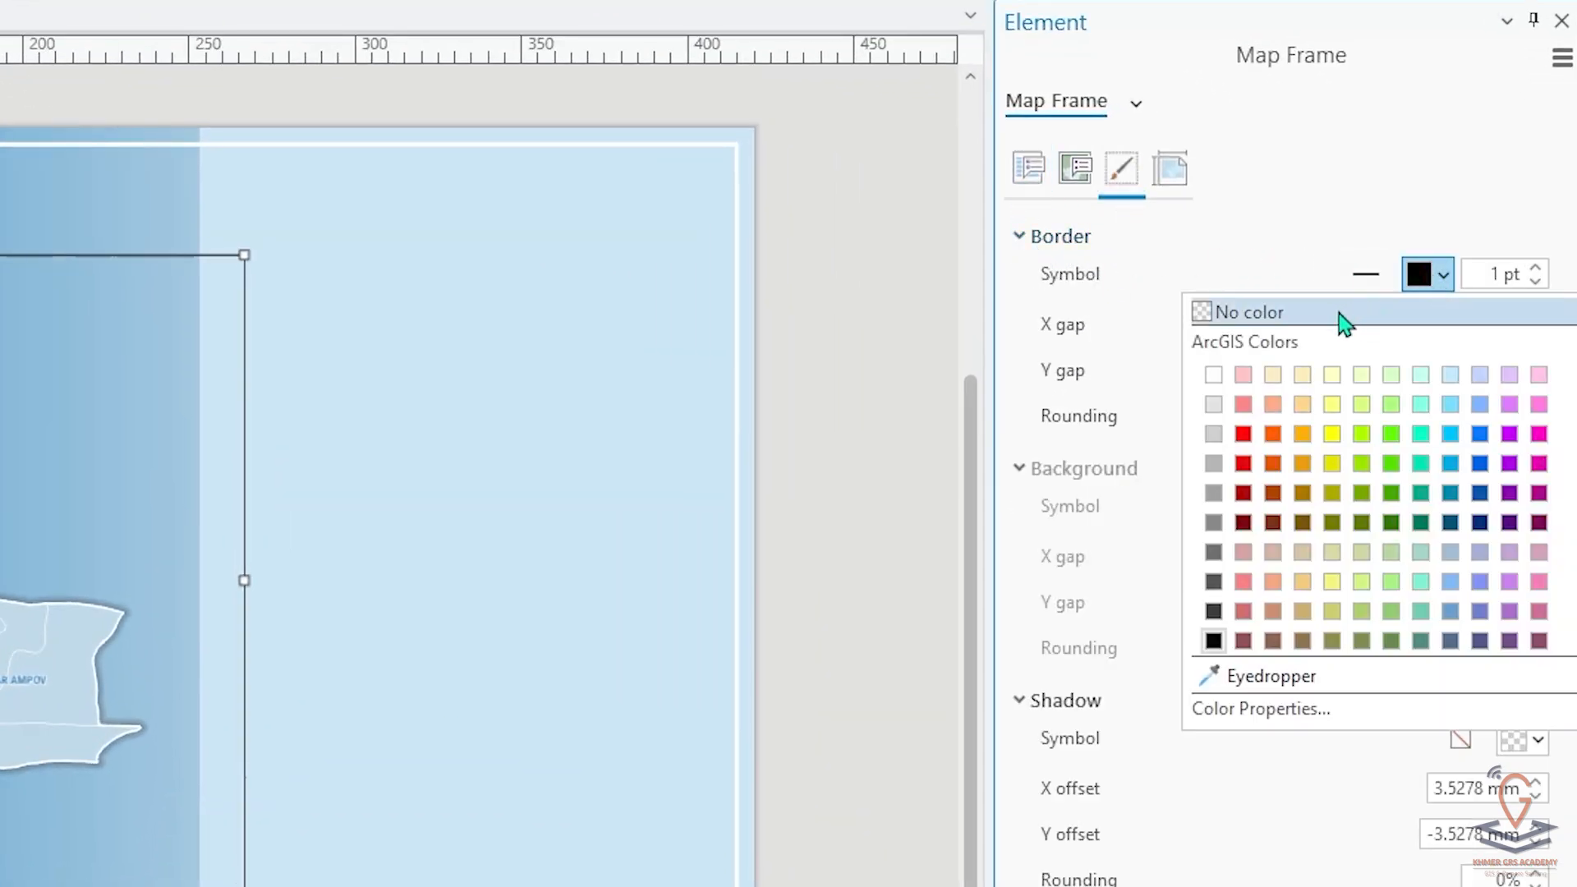
click(1213, 323)
click(872, 264)
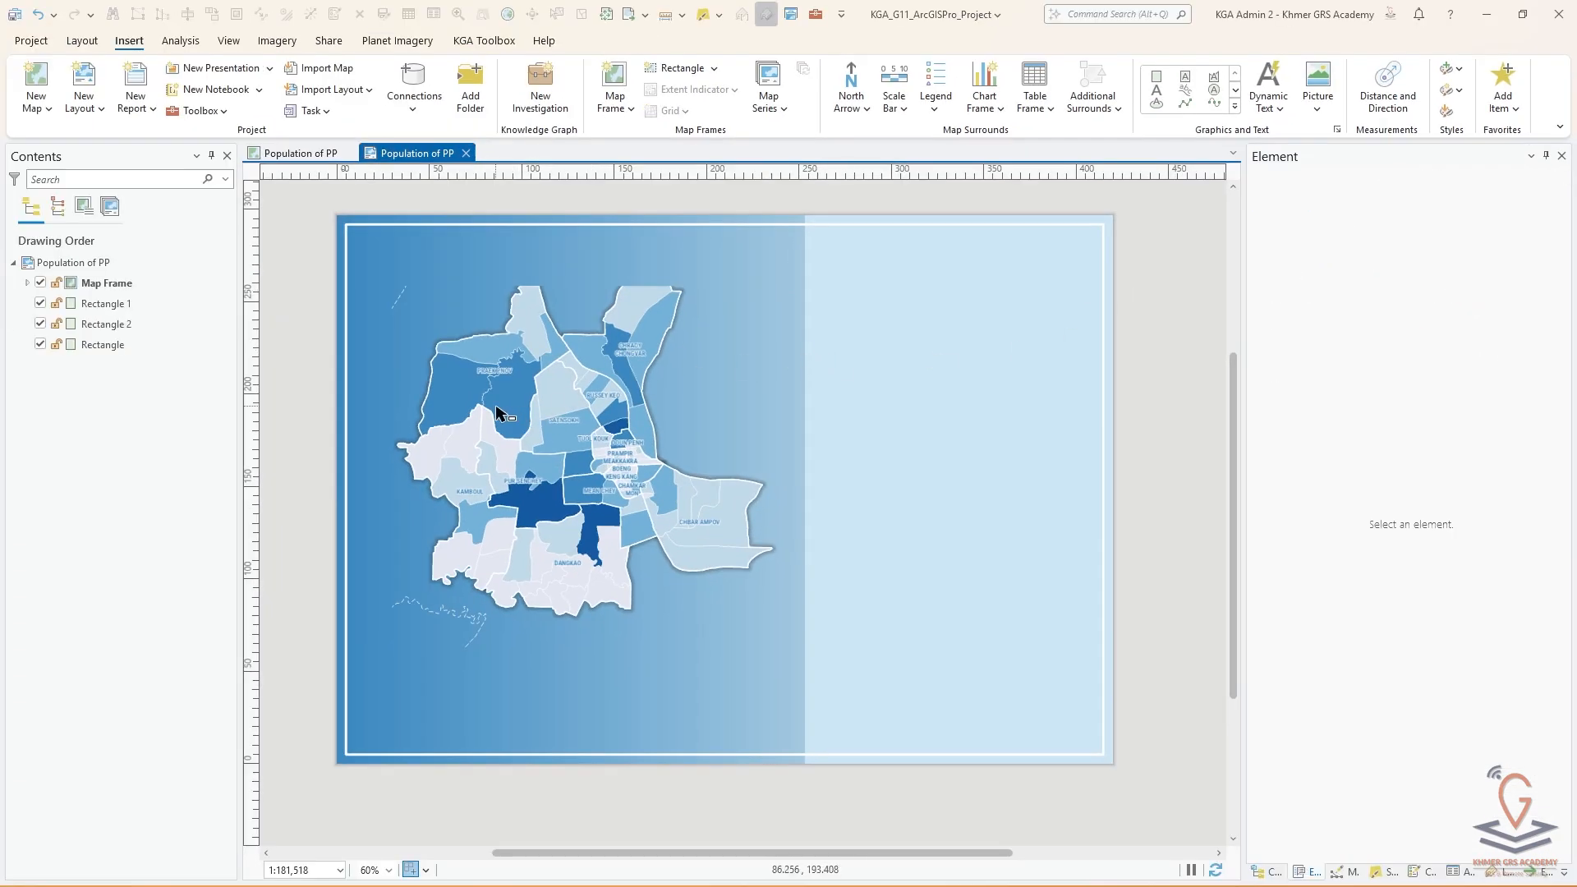
Step: Enlarge Map Frame to the left, top and bottom margin lines and extend its right edge to about 310 mm
click(518, 413)
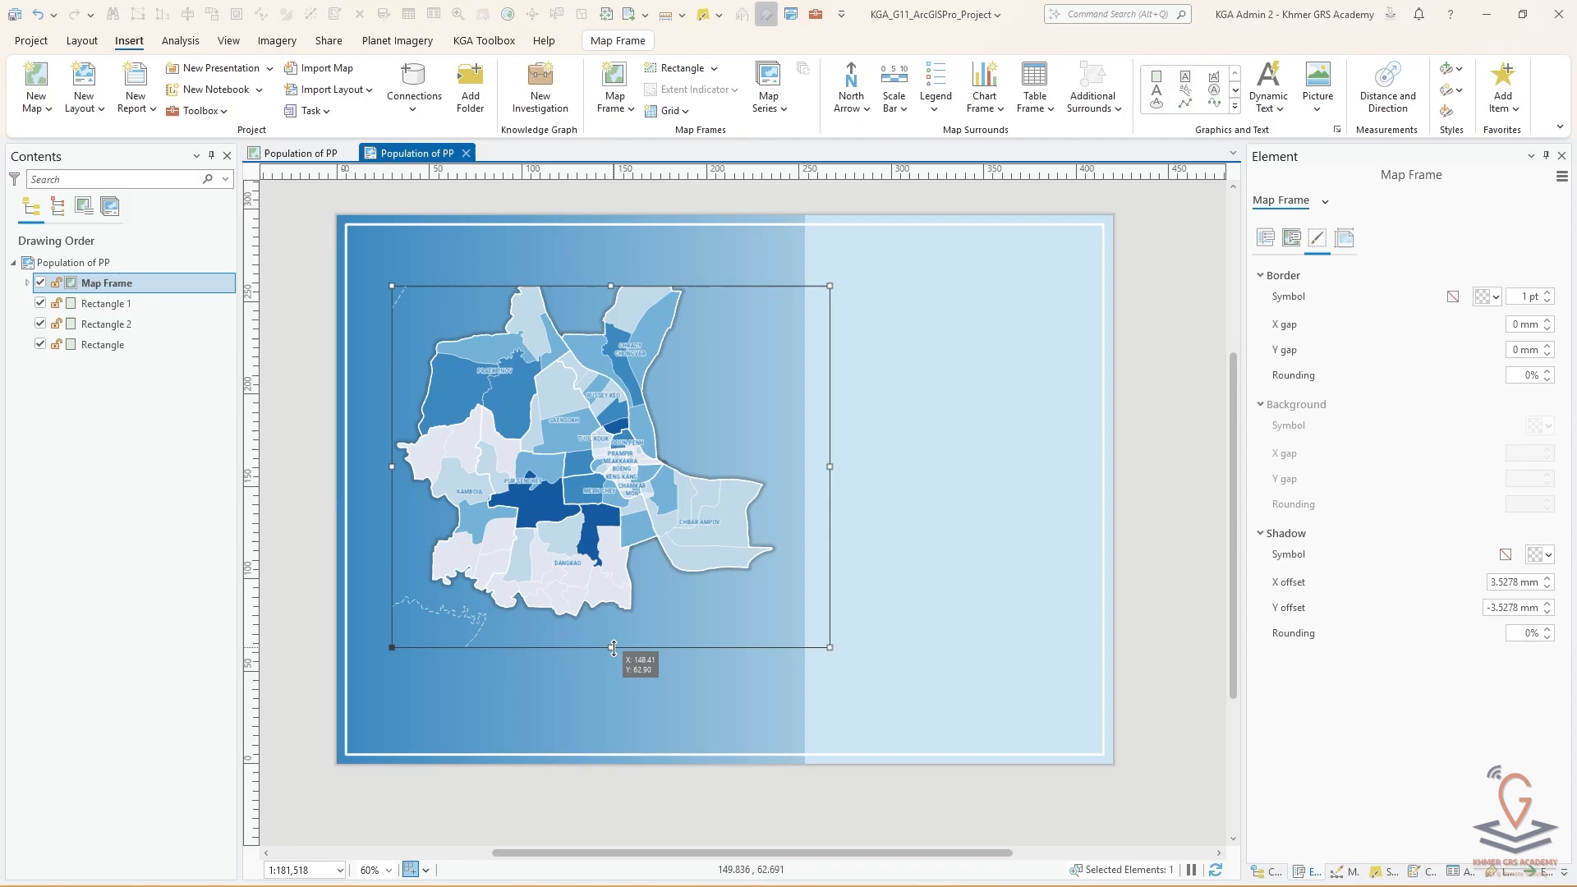
drag(613, 647, 613, 754)
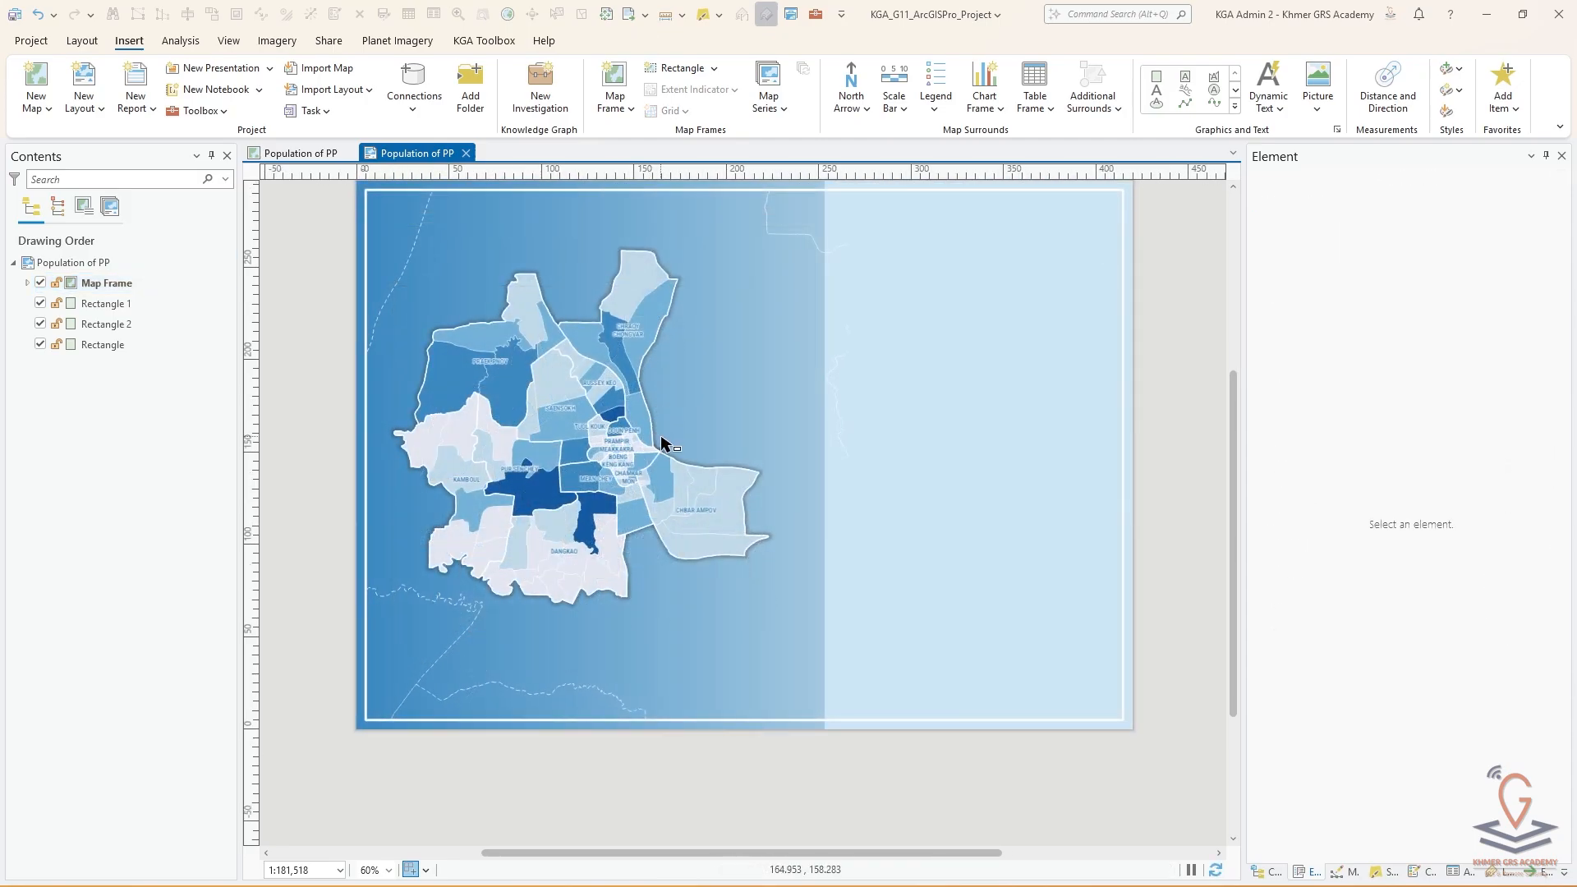
click(662, 443)
drag(836, 456, 929, 456)
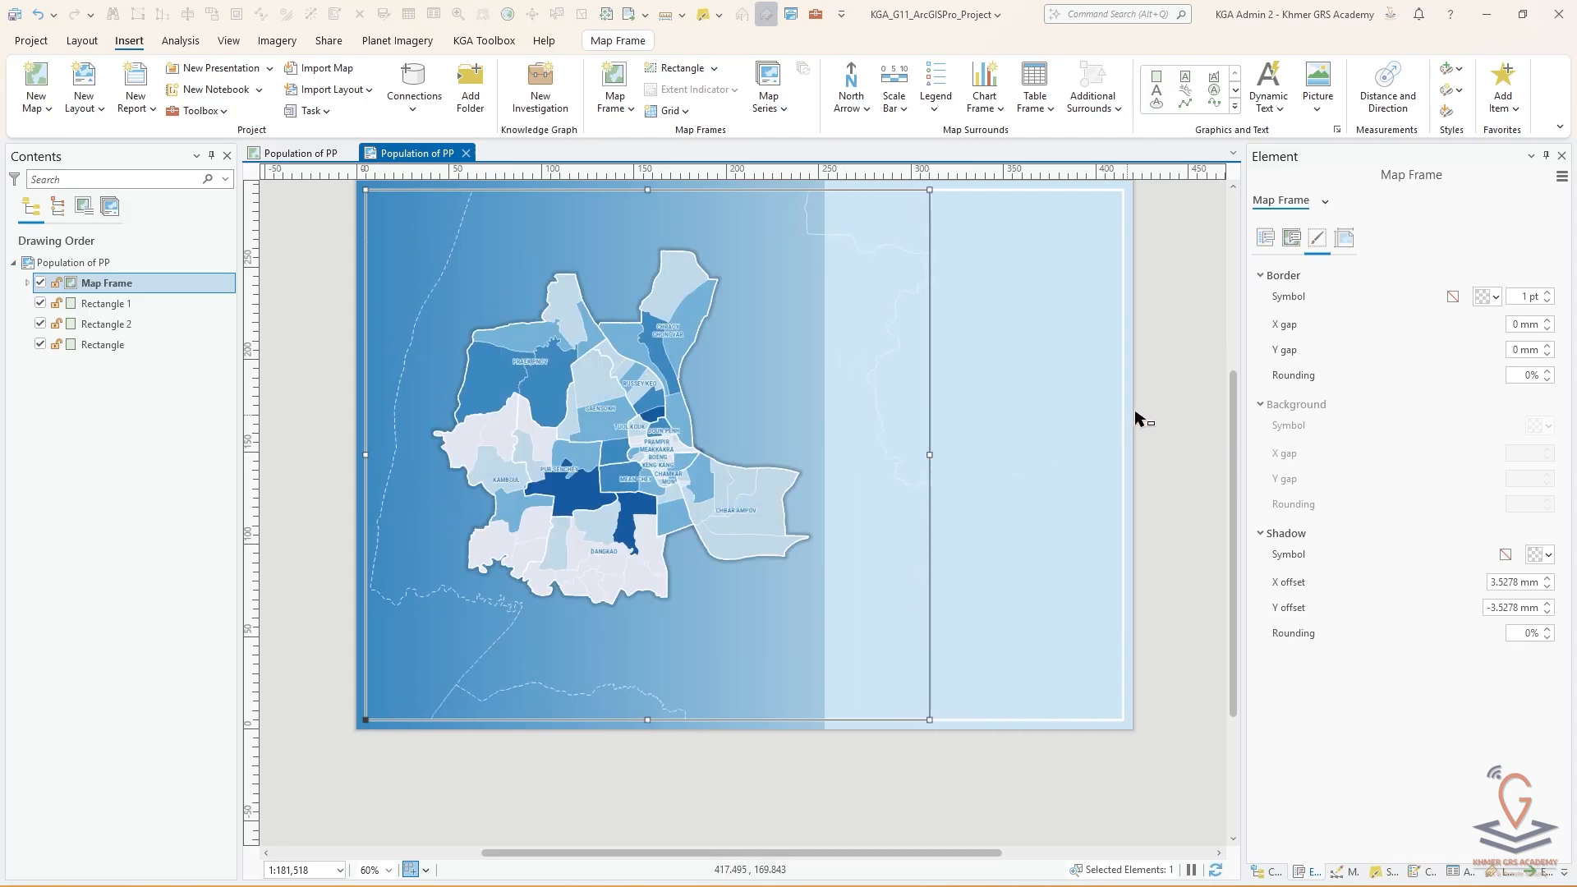
click(1163, 379)
Step: Activate Map Frame, enlarge the map to a scale of 1:136,800 and shift it slightly upward on the page
click(632, 412)
right_click(630, 411)
click(661, 314)
right_click(676, 444)
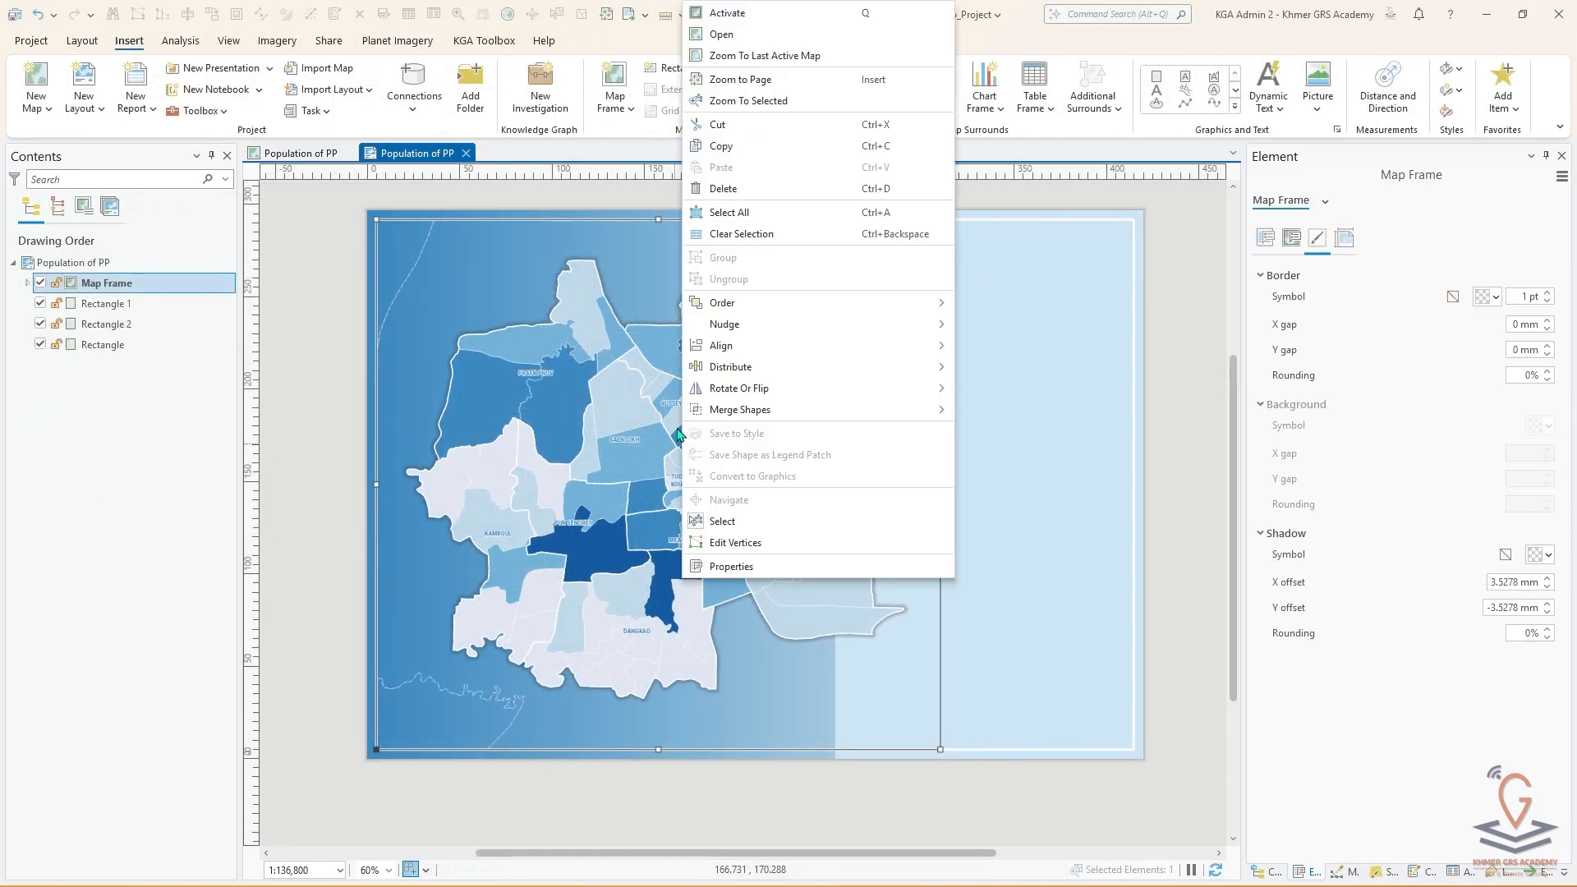
click(739, 14)
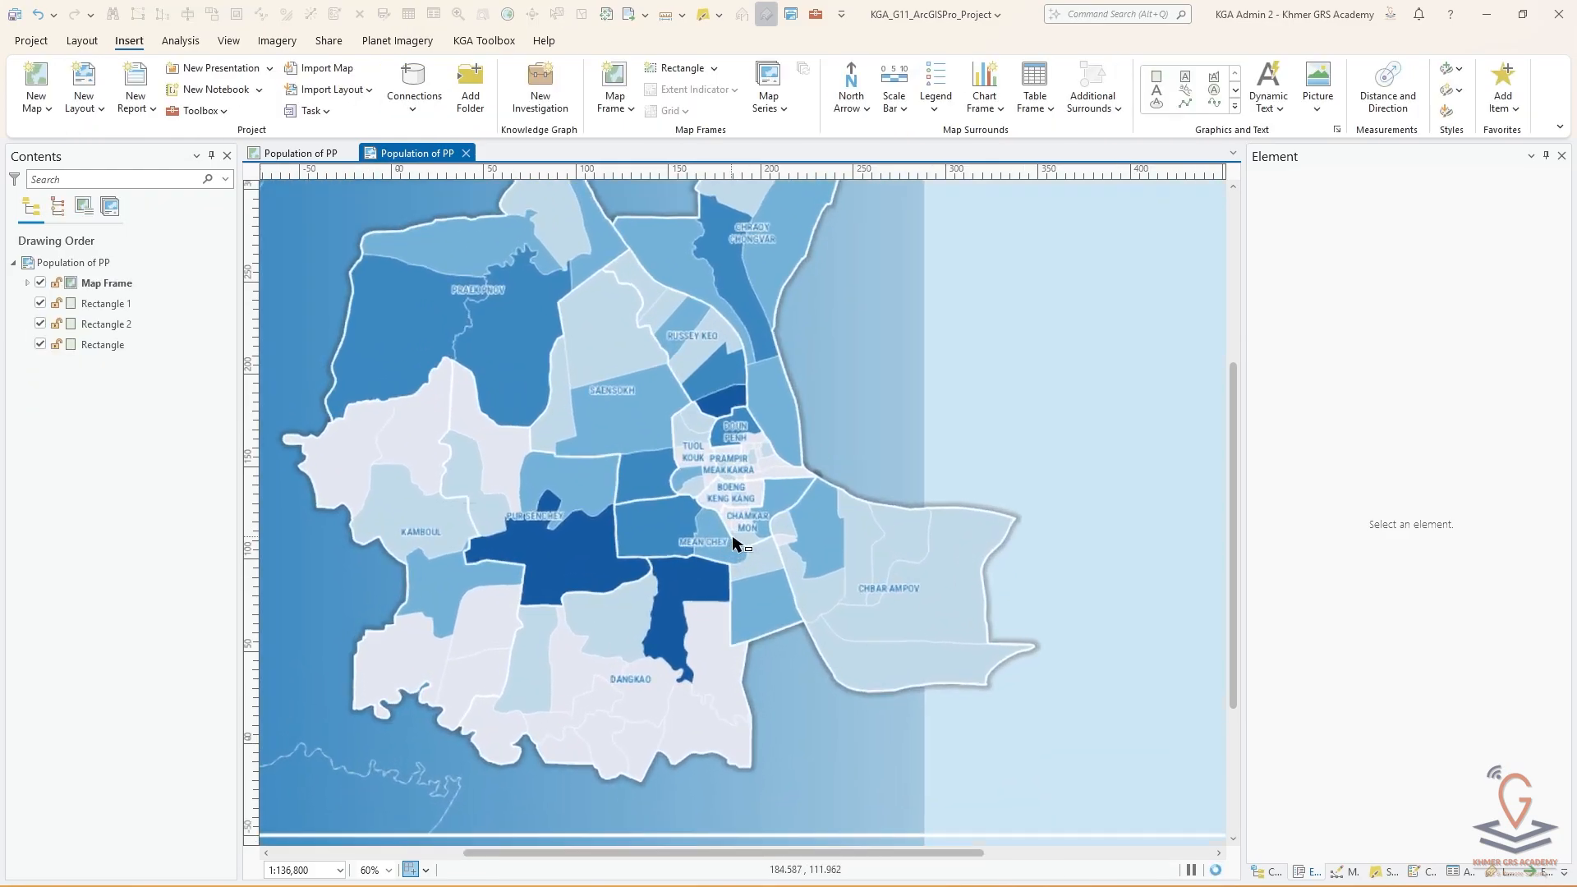
Step: Change the District labels' text colour to the dark blue sampled from the map's most populous commune
scroll(734, 542, up, 5)
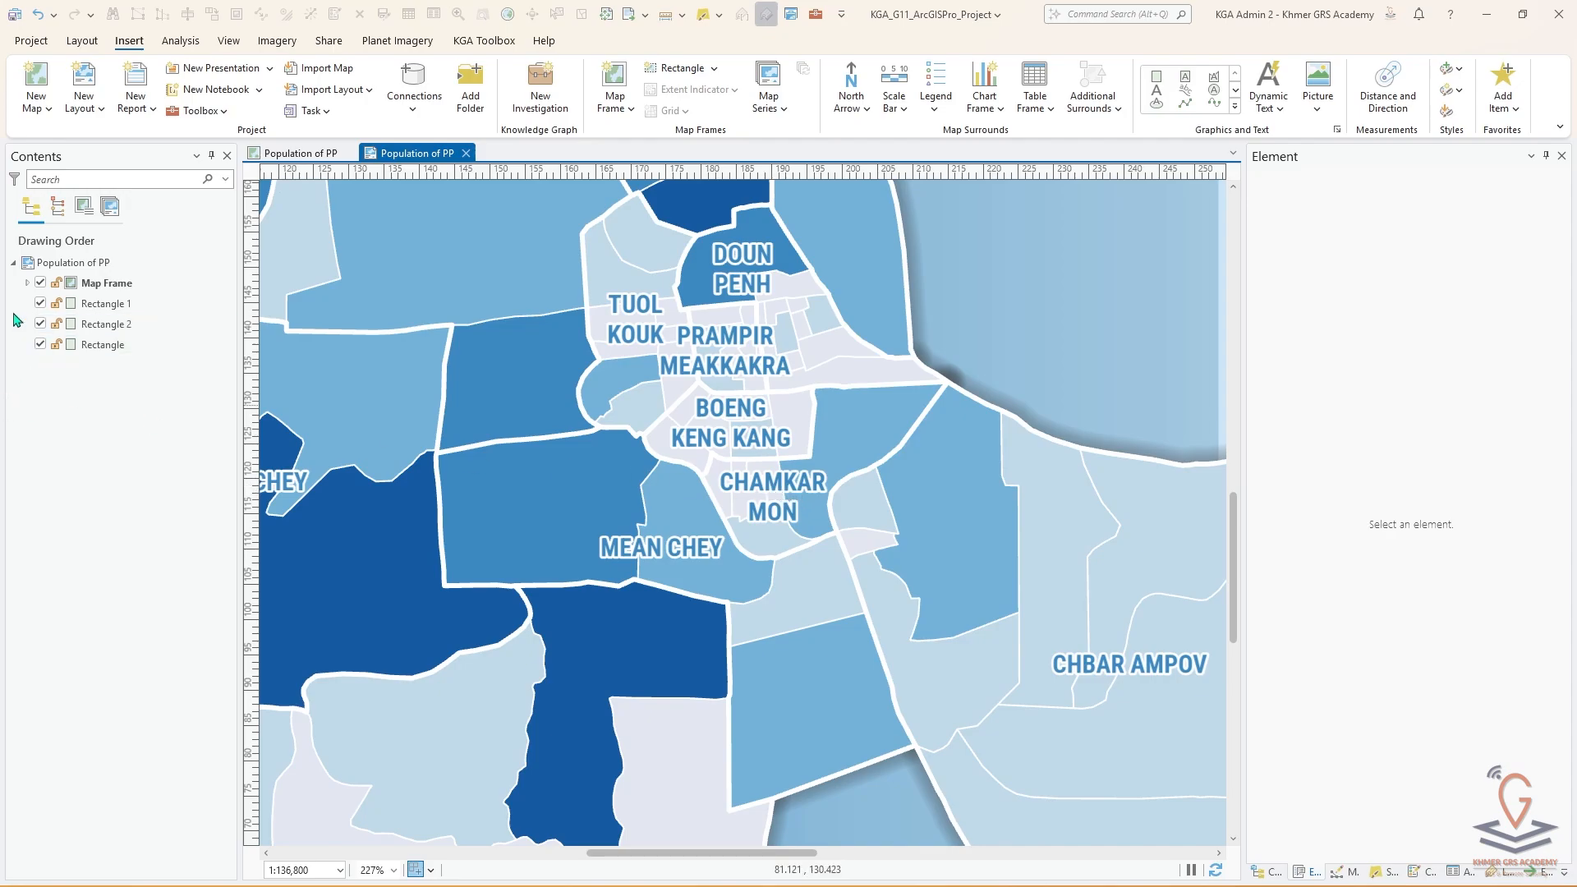
click(27, 283)
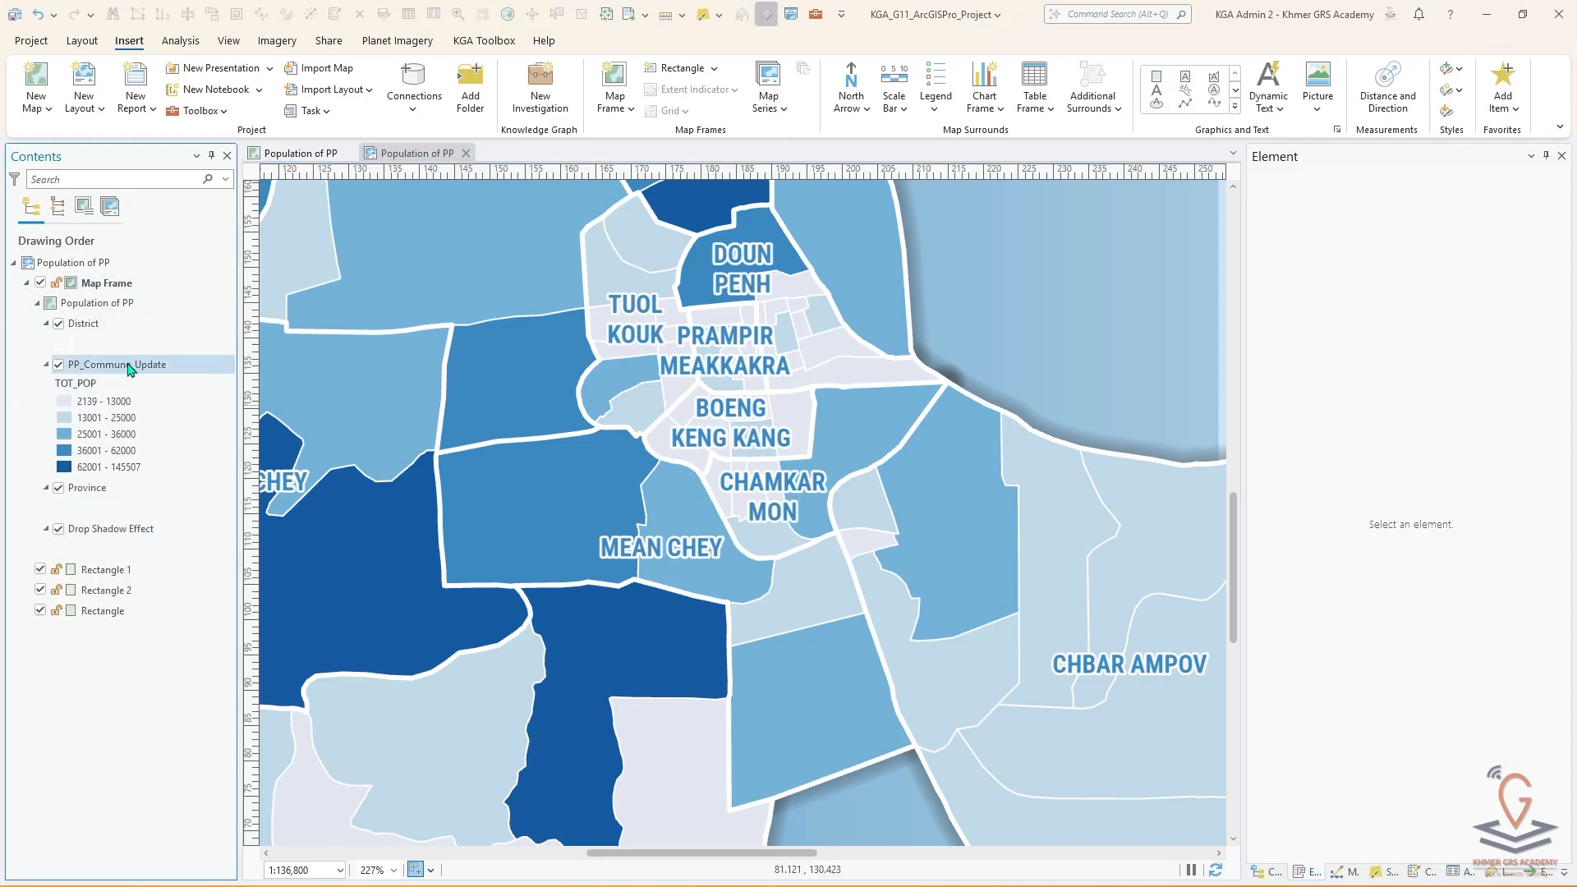
click(90, 323)
click(694, 43)
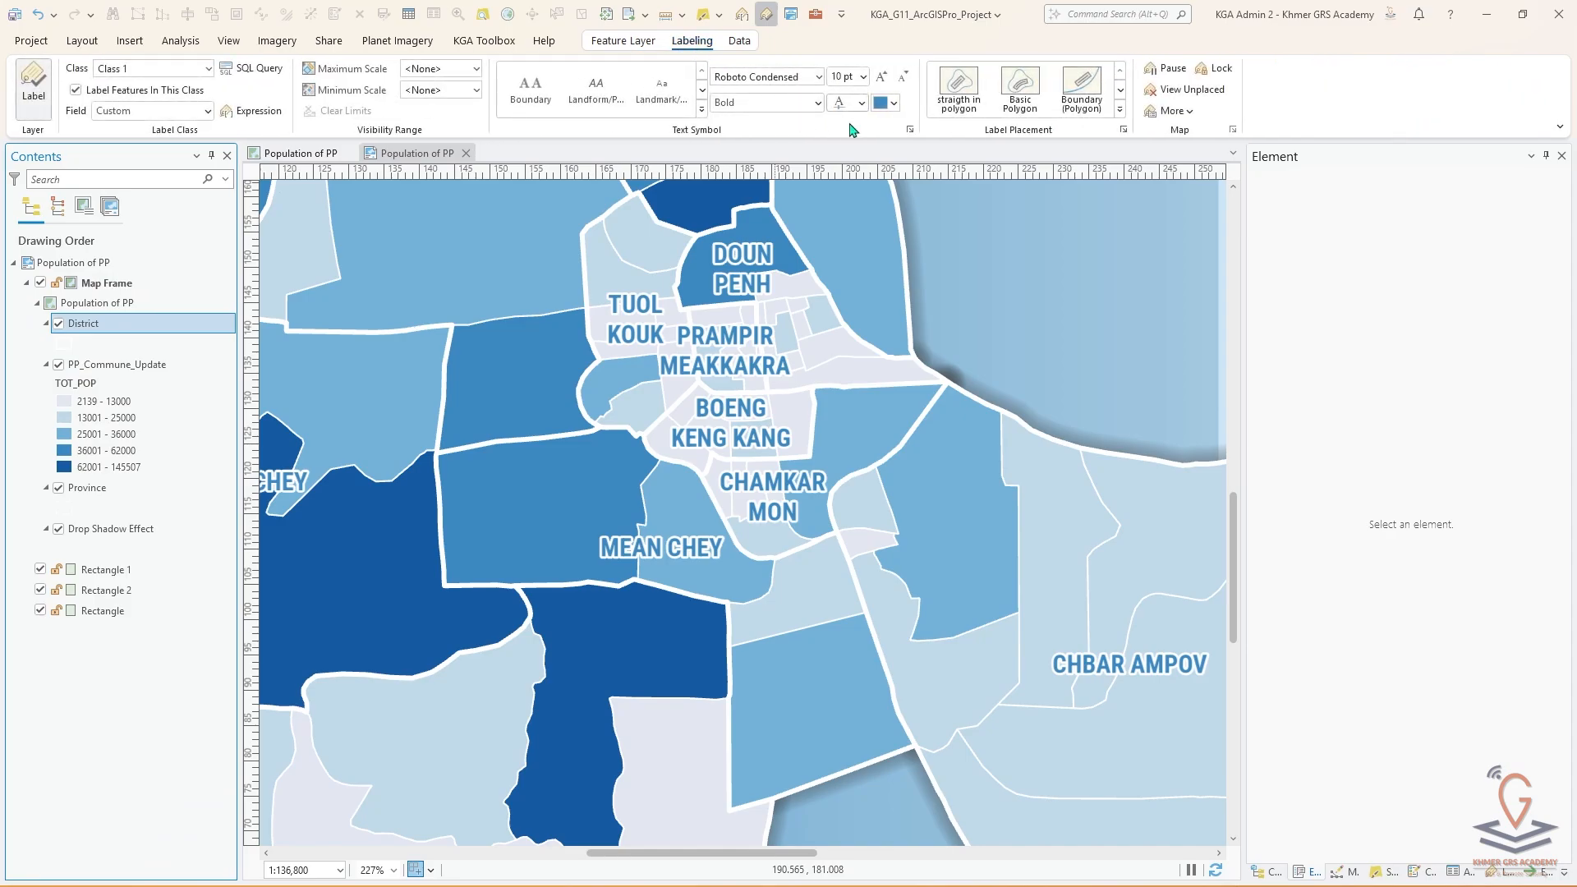
click(894, 104)
click(920, 324)
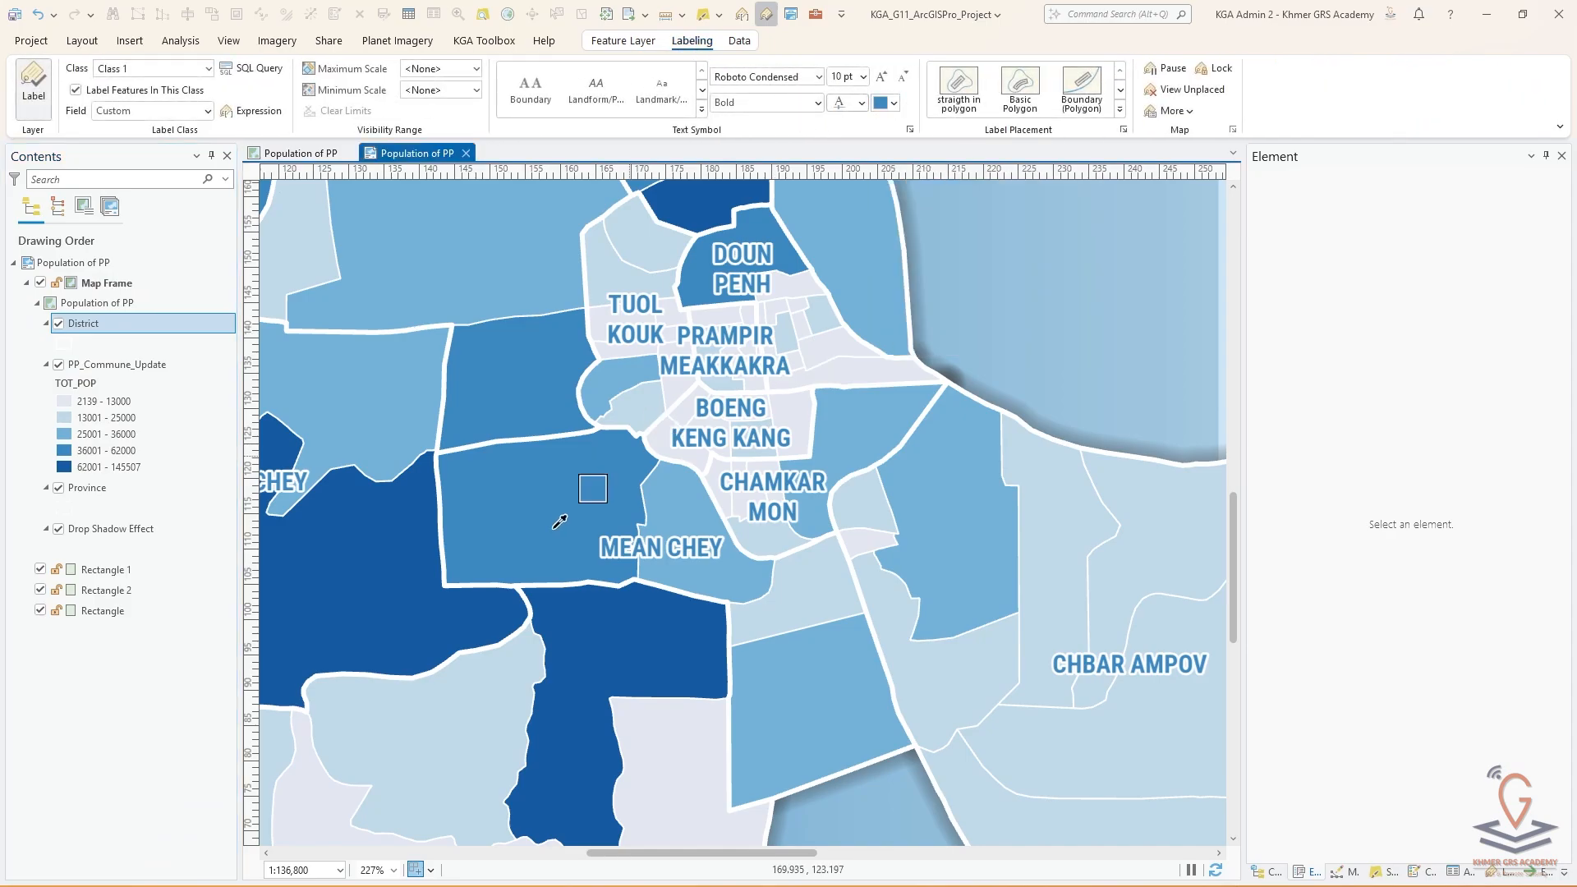
click(415, 599)
scroll(696, 555, down, 4)
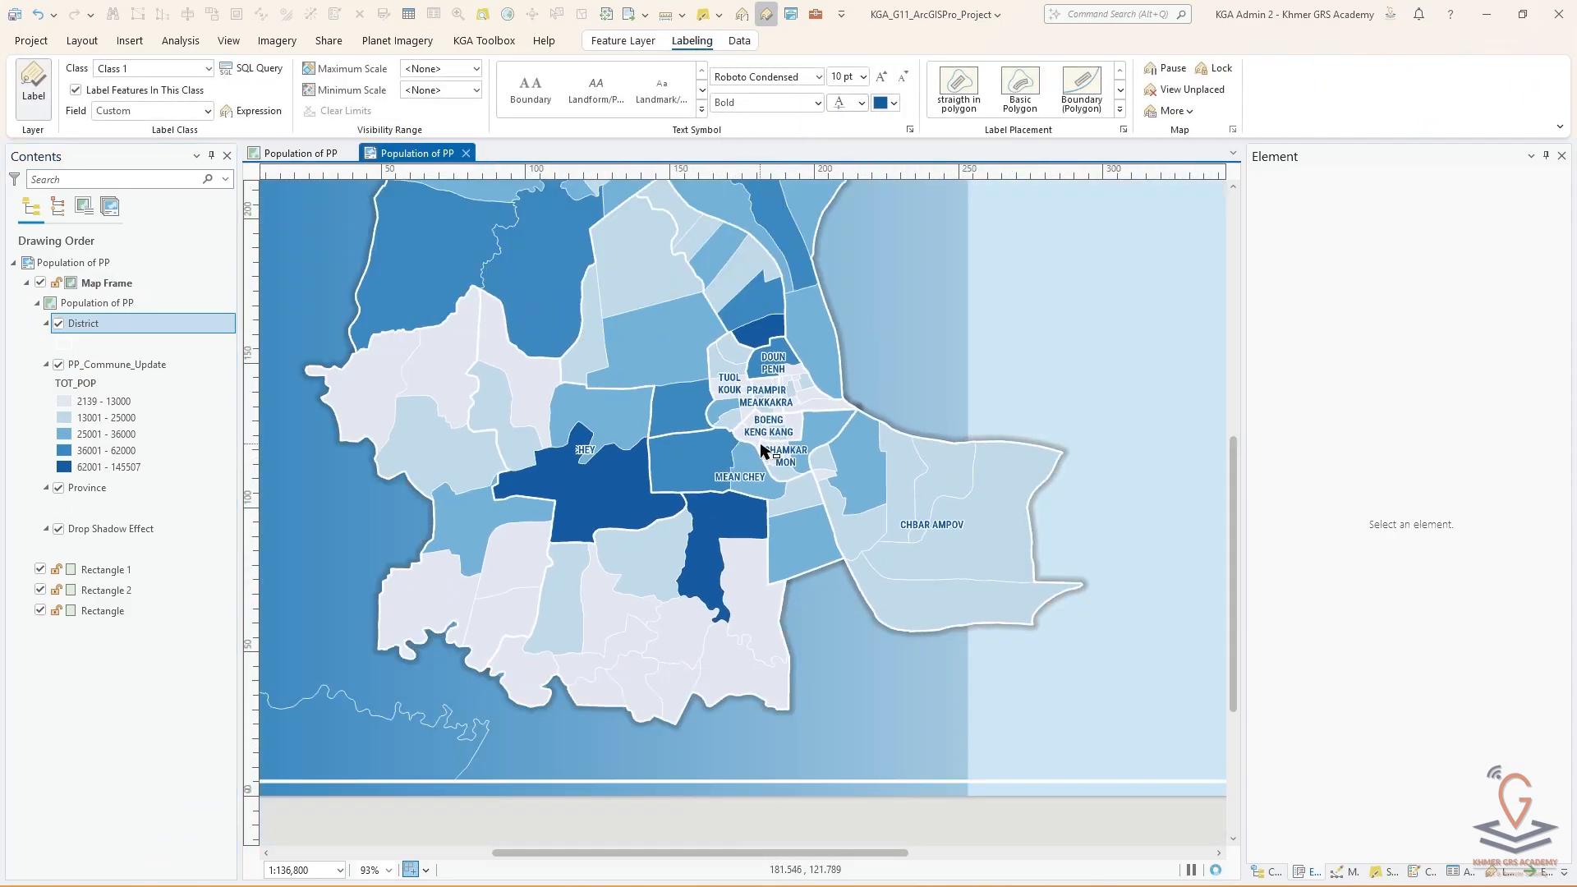
scroll(879, 489, down, 2)
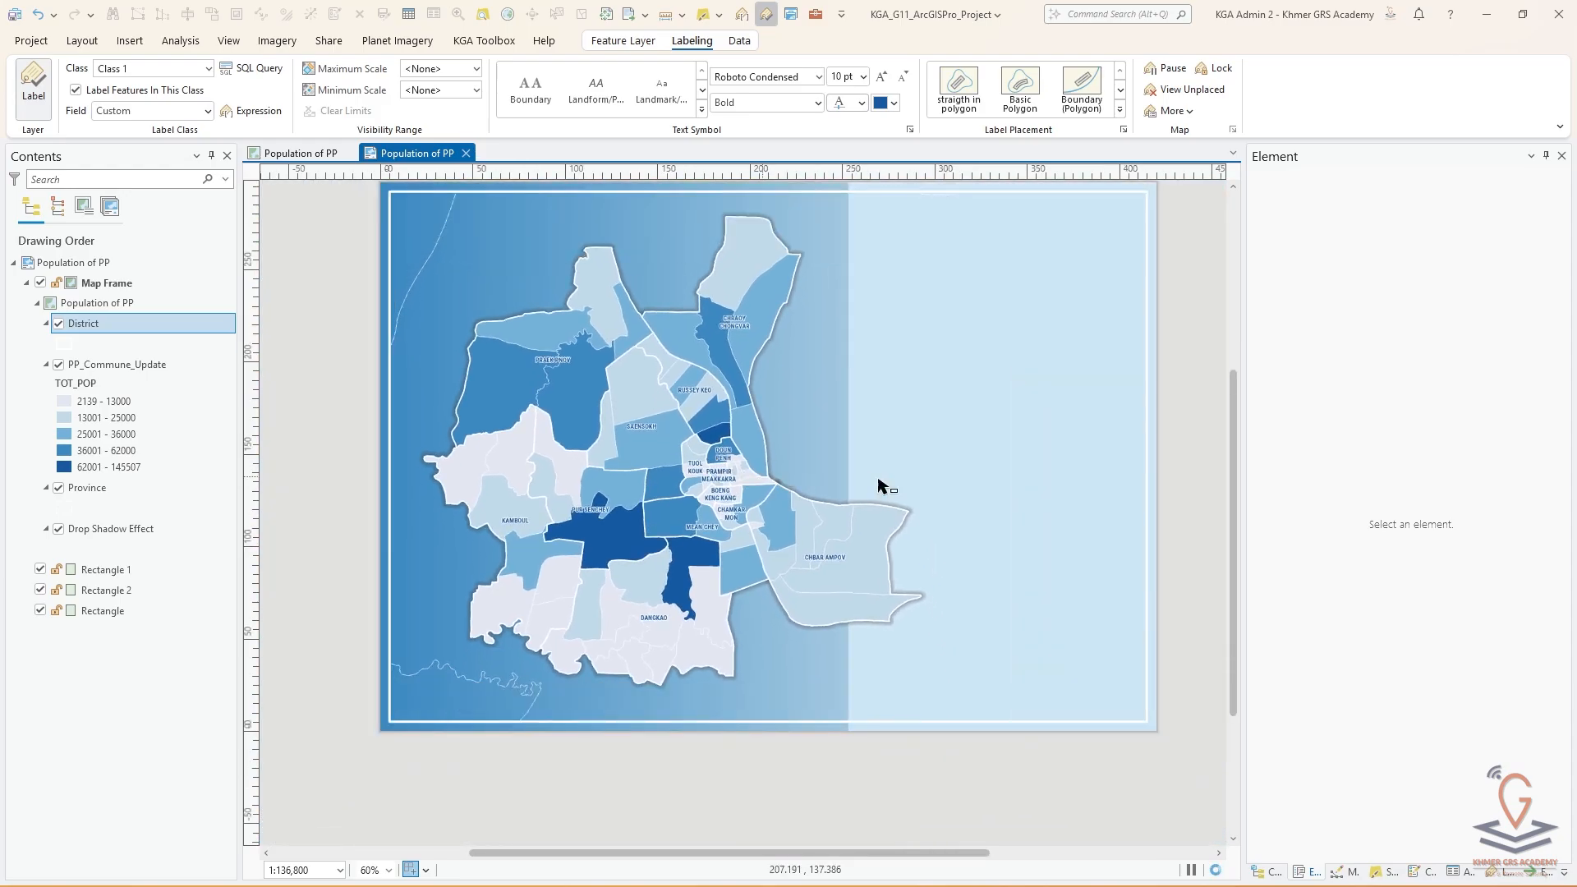